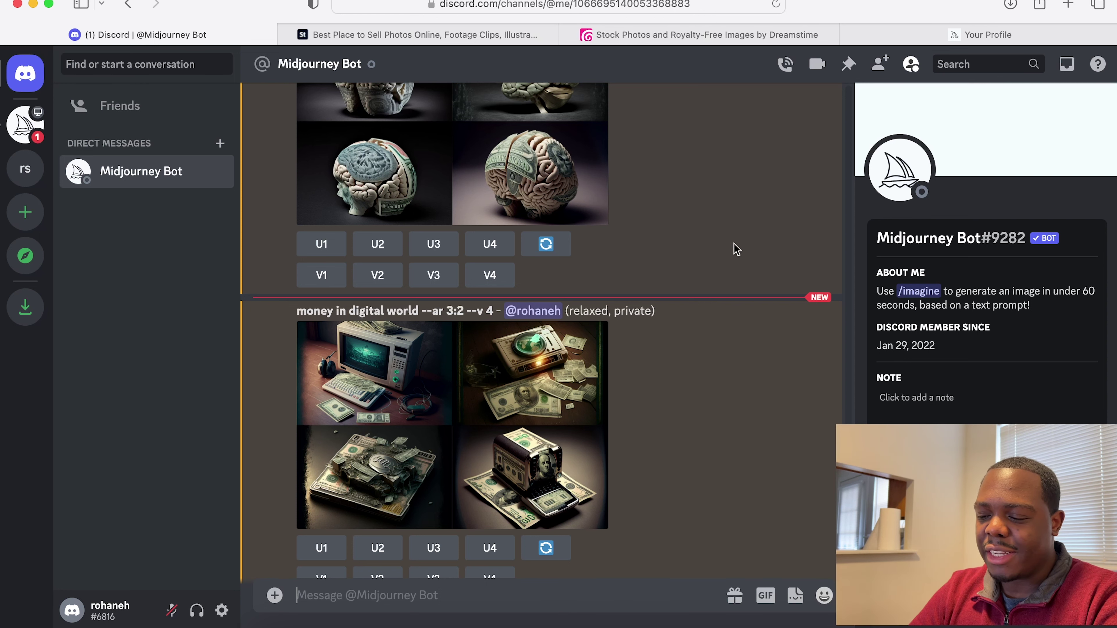
- Submit the Midjourney /imagine prompt 'neurons firing in the brain close up'
{"action": "scroll", "coordinate": [712, 244], "scroll_direction": "down", "scroll_amount": 2}
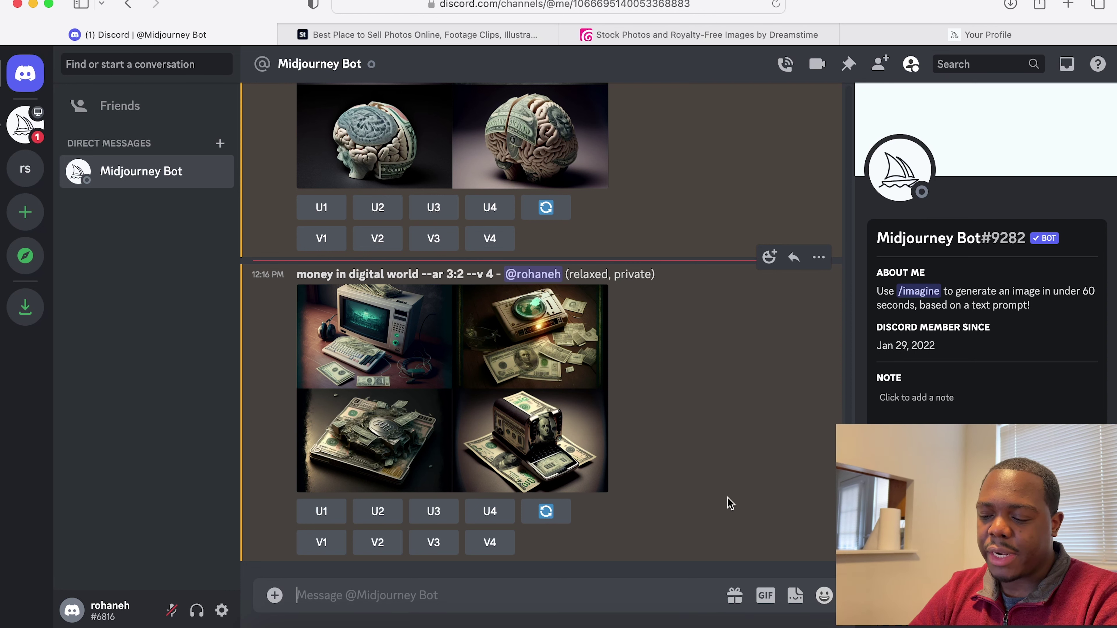
{"action": "left_click", "coordinate": [547, 594]}
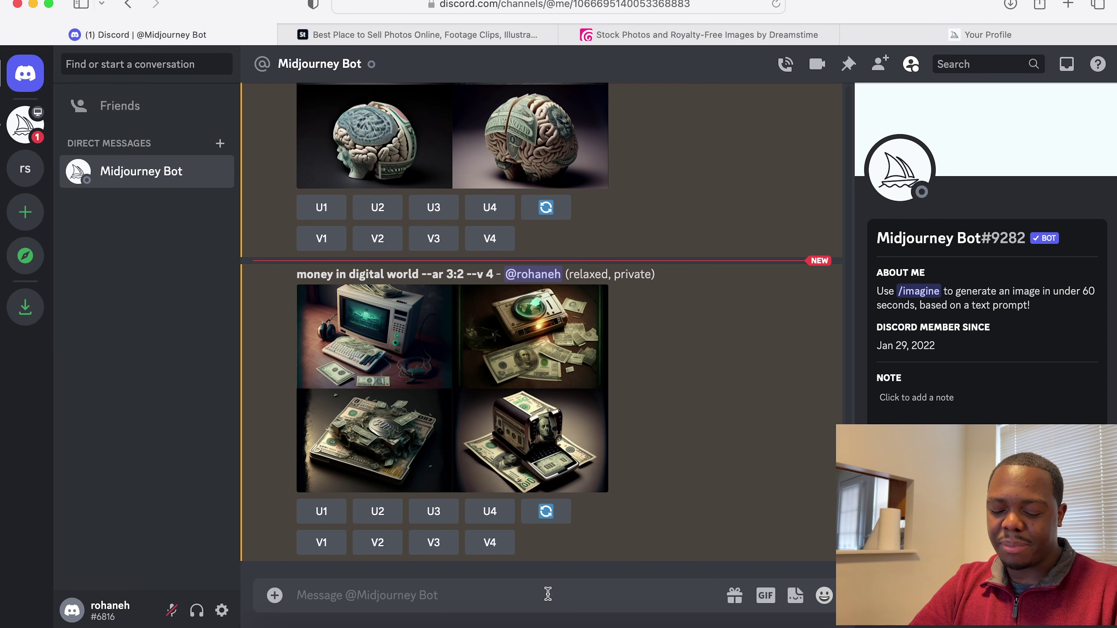
{"action": "type", "text": "m"}
{"action": "key", "text": "BackSpace"}
{"action": "type", "text": "/im"}
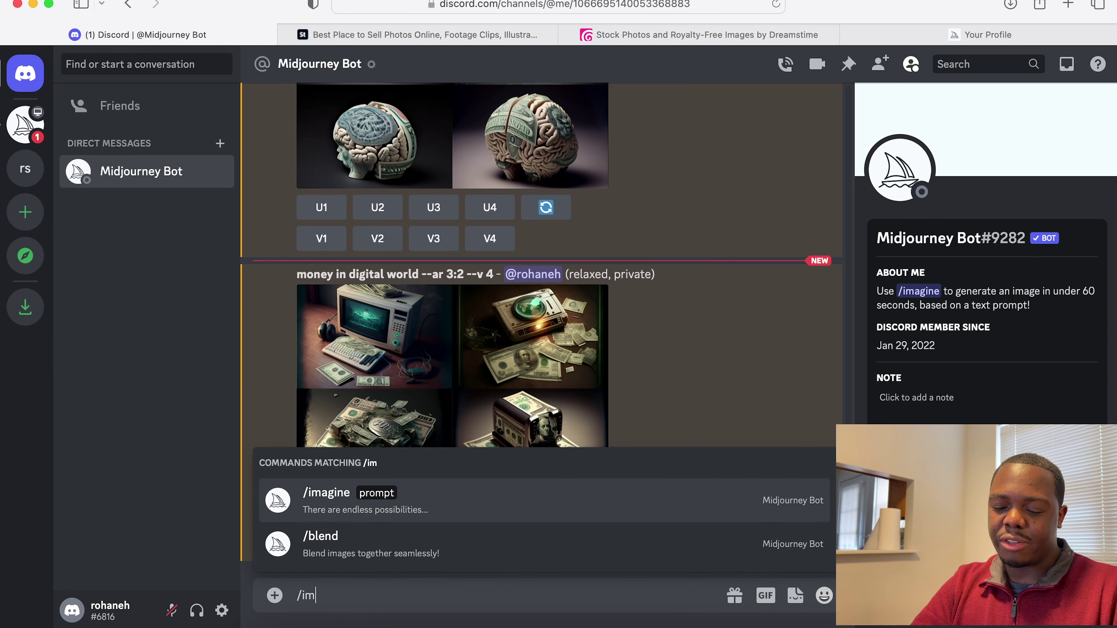
{"action": "type", "text": "agine"}
{"action": "key", "text": "Tab"}
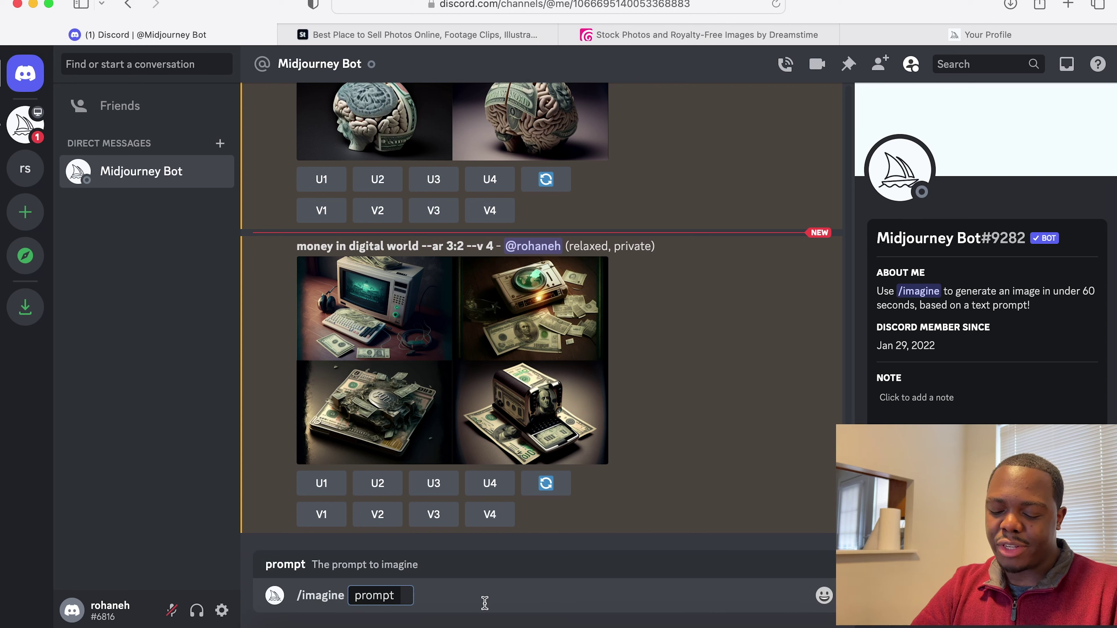
{"action": "type", "text": "neurons fi"}
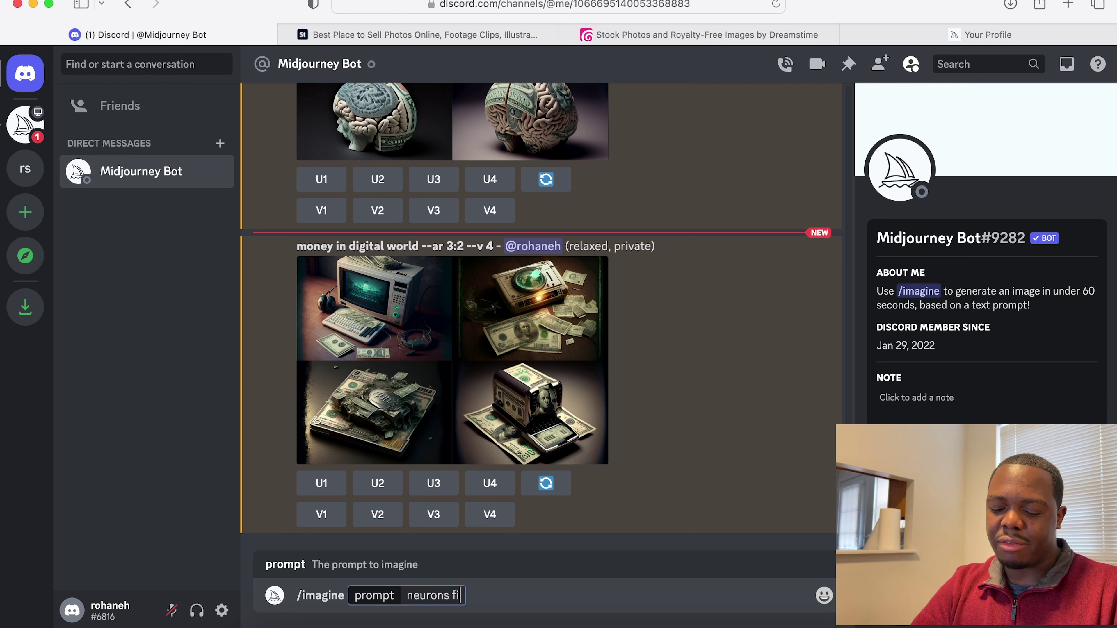
{"action": "type", "text": "ring in th"}
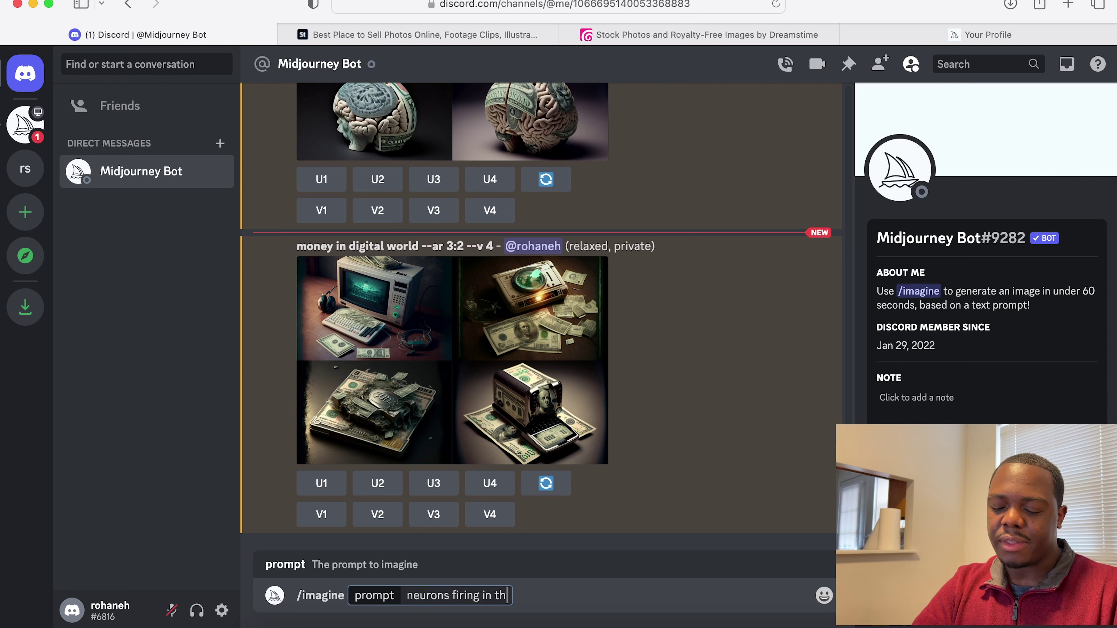
{"action": "type", "text": "e brain c"}
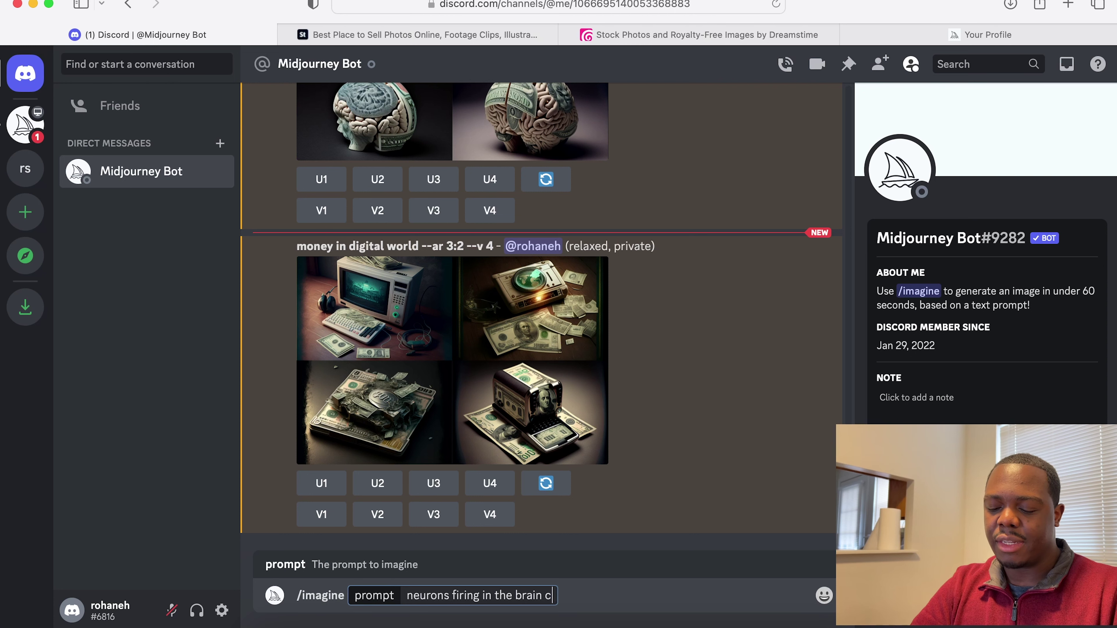
{"action": "type", "text": "lose u"}
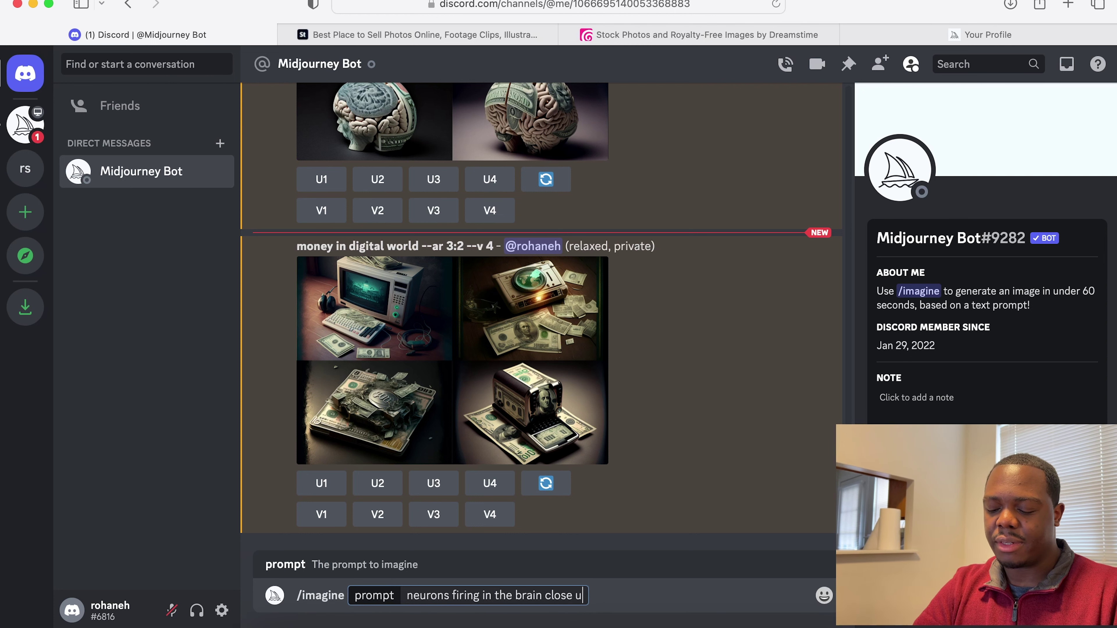
{"action": "type", "text": "p"}
{"action": "key", "text": "Return"}
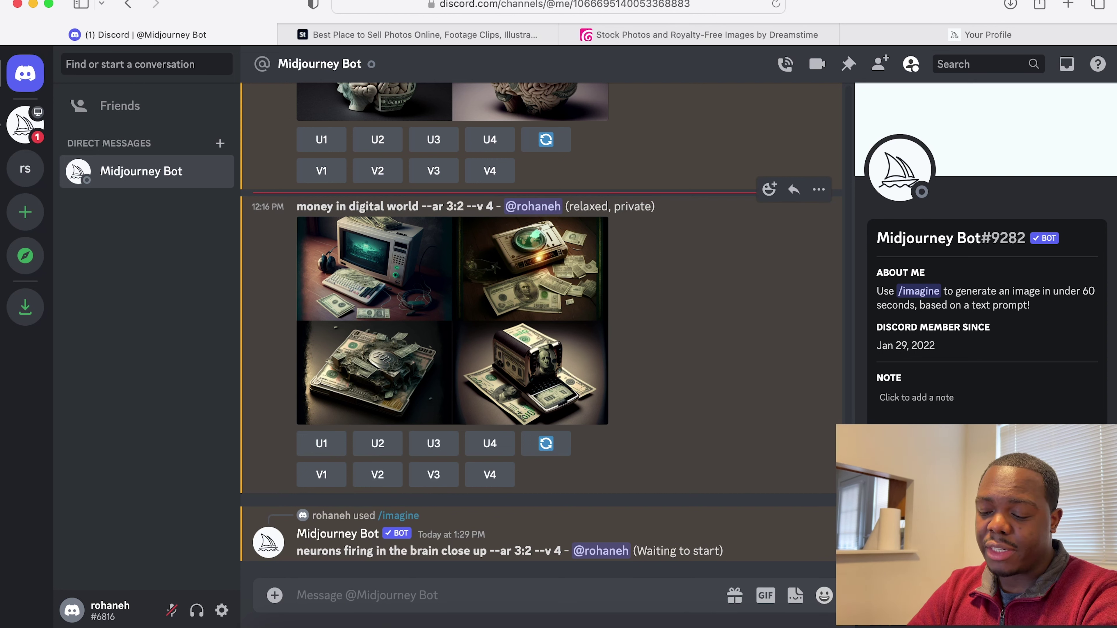
{"action": "left_click", "coordinate": [296, 595]}
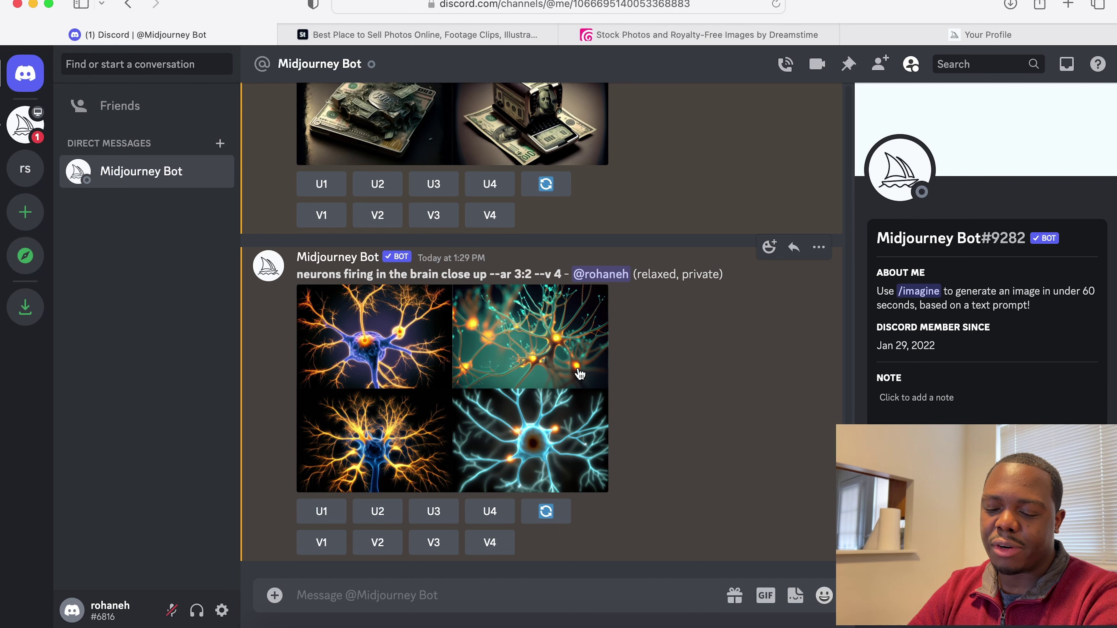
- Preview the neuron grid at full size, then request the U3 upscale of the third image
{"action": "left_click", "coordinate": [379, 414]}
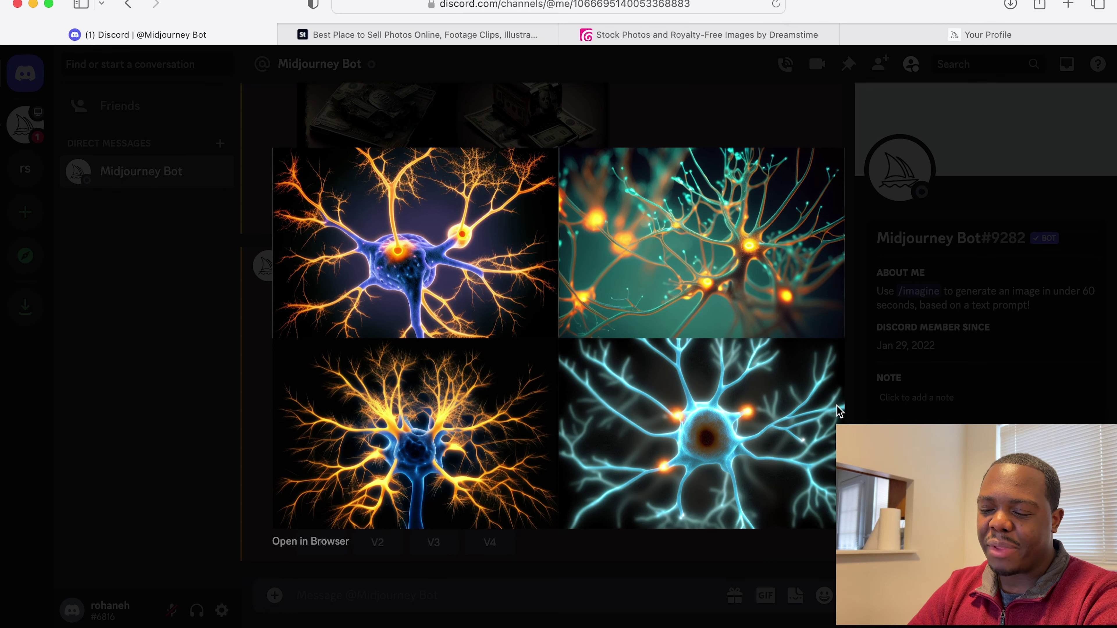
{"action": "left_click", "coordinate": [900, 406]}
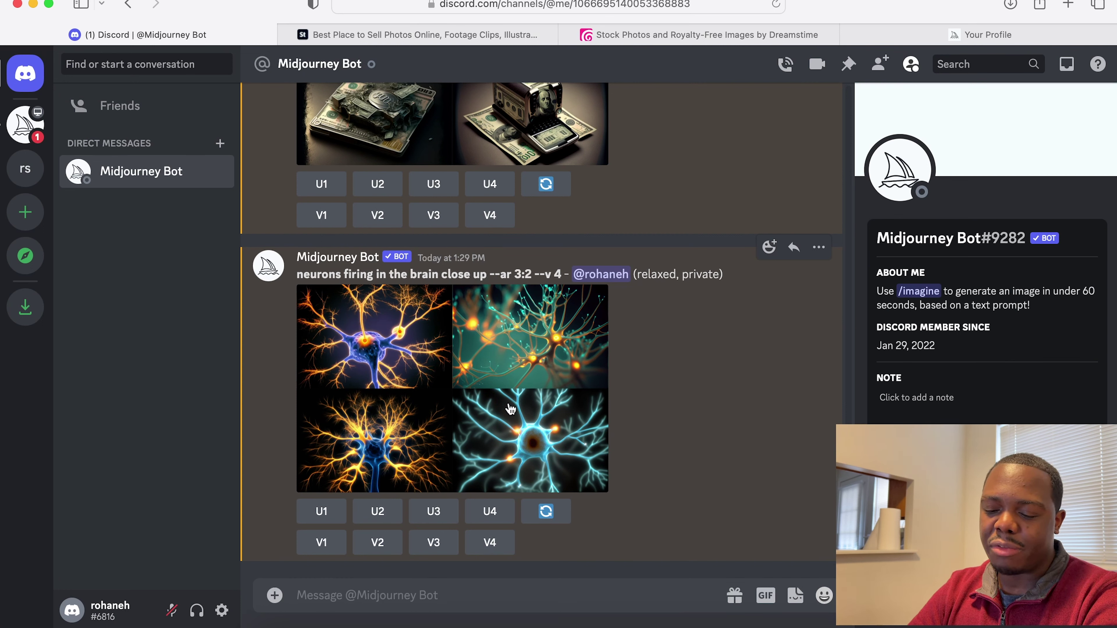
{"action": "left_click", "coordinate": [415, 427]}
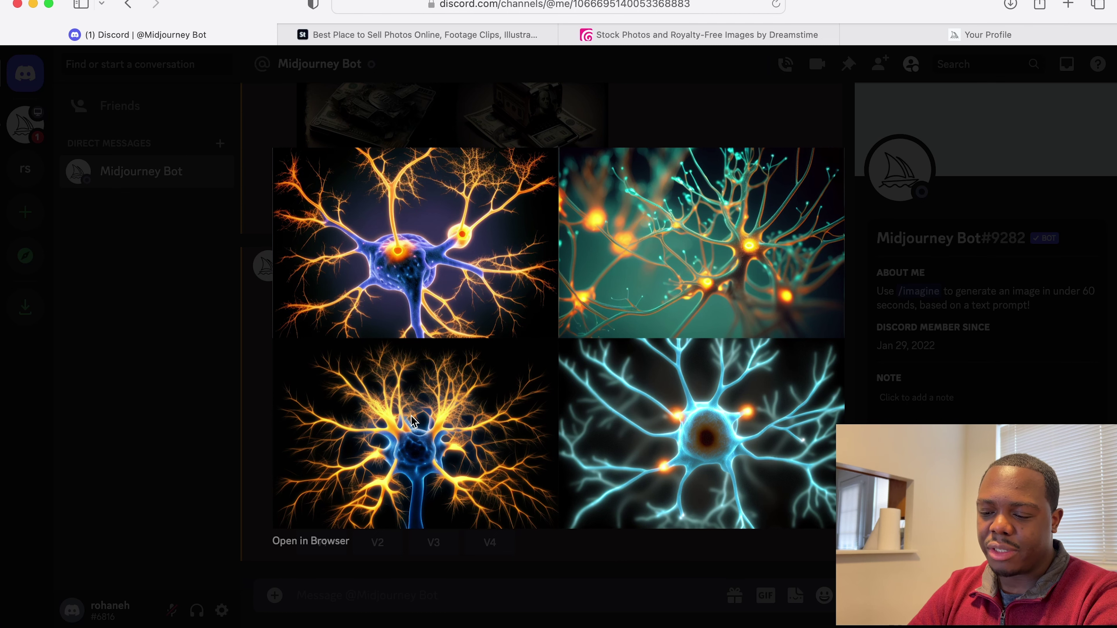
{"action": "left_click", "coordinate": [971, 415]}
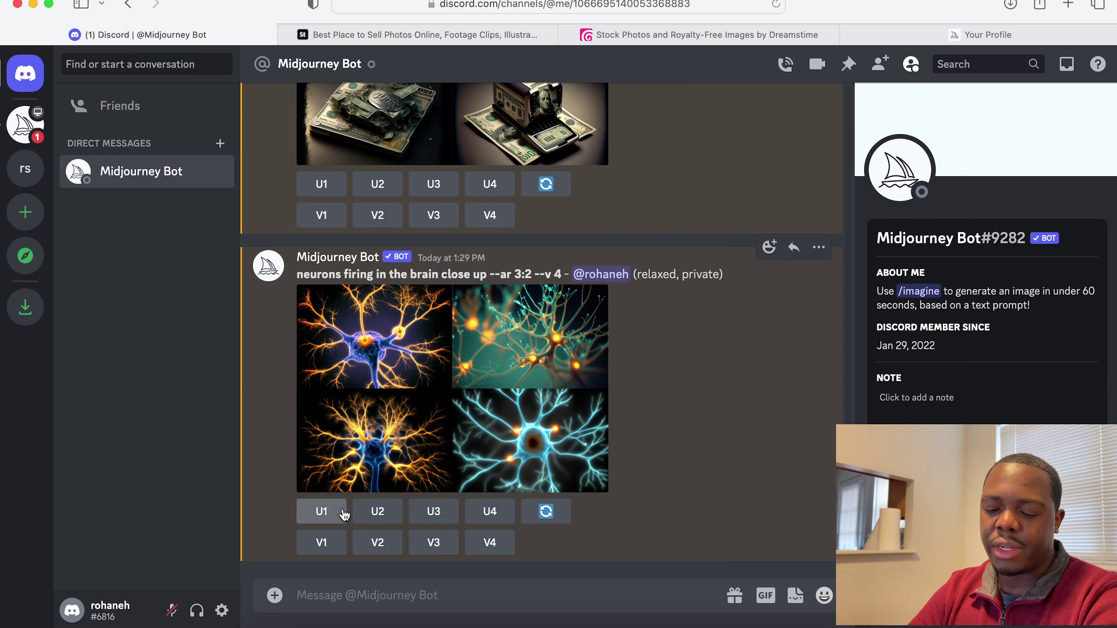
{"action": "left_click", "coordinate": [429, 510]}
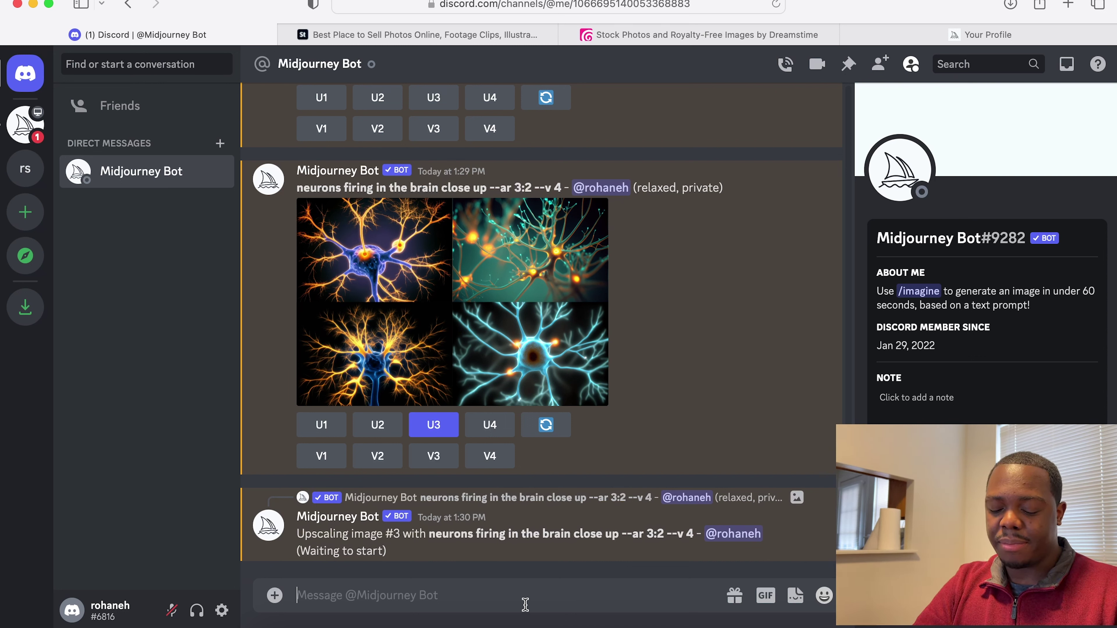
- Generate a 'robot santa clause' grid with /imagine and preview it at full size
{"action": "type", "text": "/ims"}
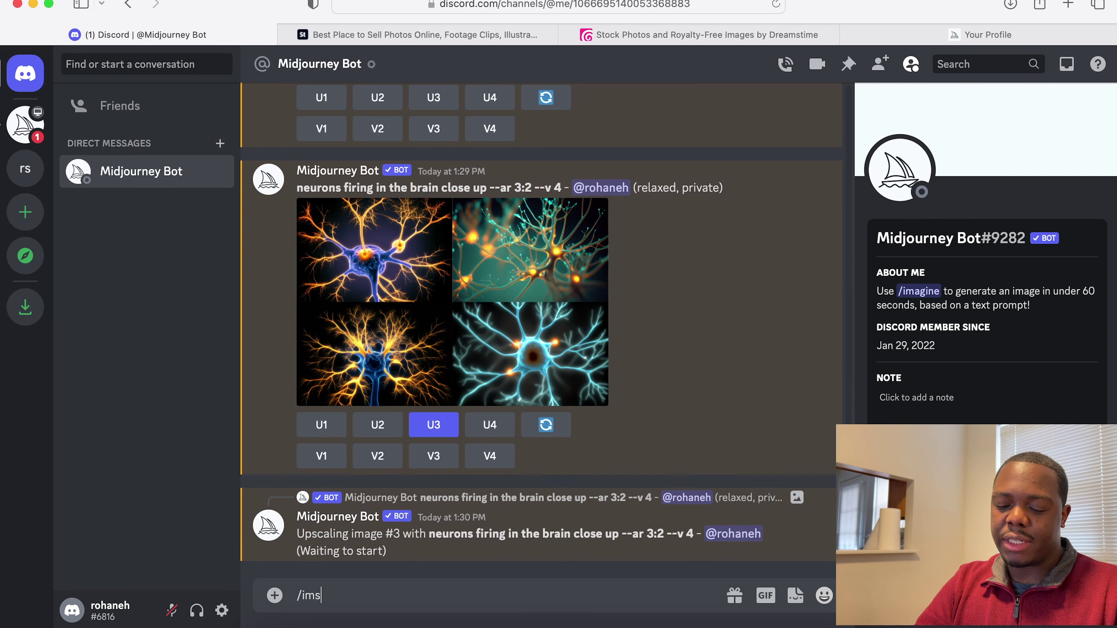
{"action": "key", "text": "BackSpace"}
{"action": "type", "text": "agine"}
{"action": "key", "text": "Tab"}
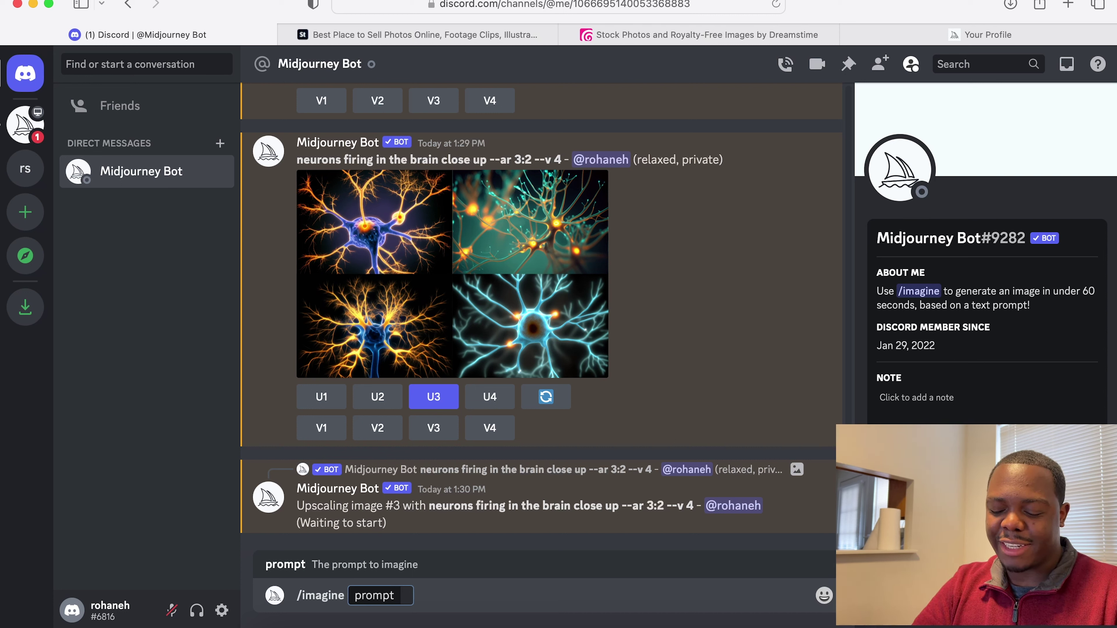
{"action": "type", "text": "robot s"}
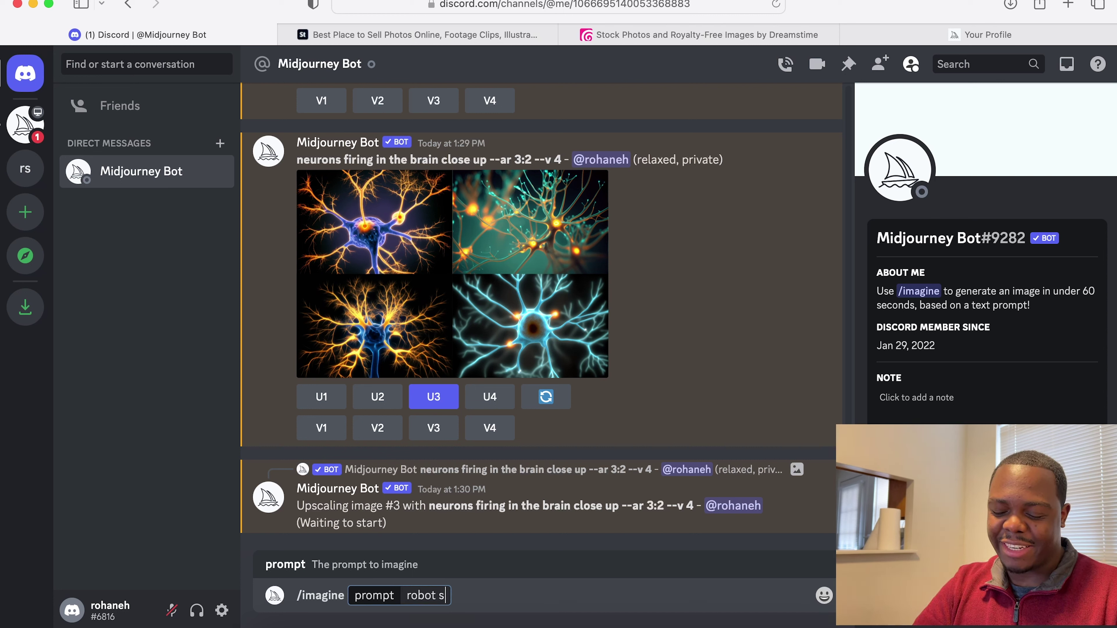
{"action": "type", "text": "anta clau"}
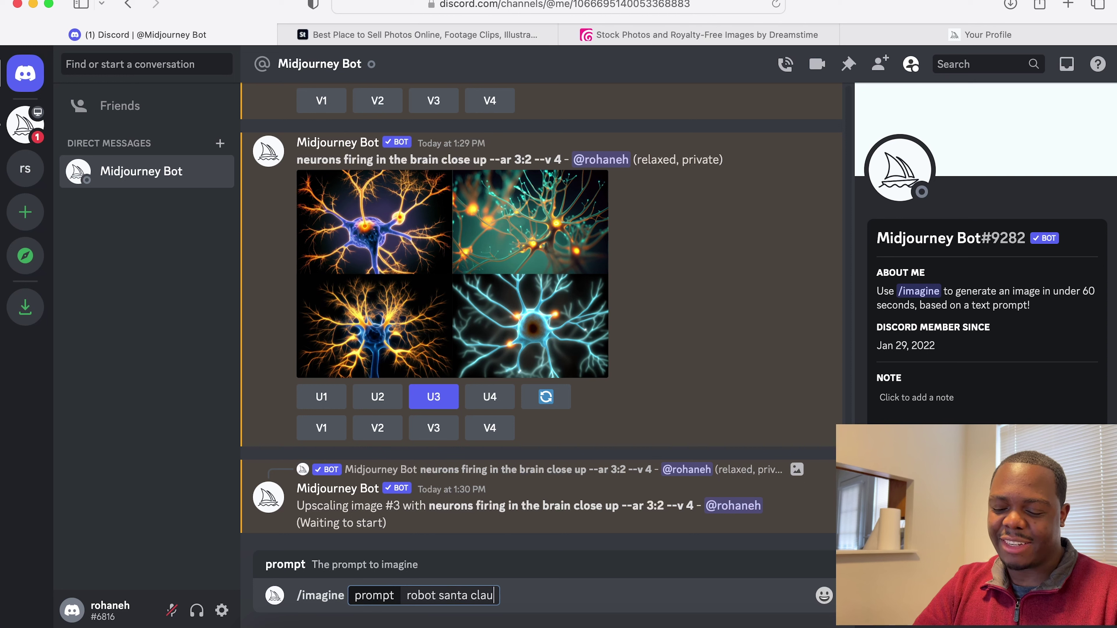
{"action": "type", "text": "se"}
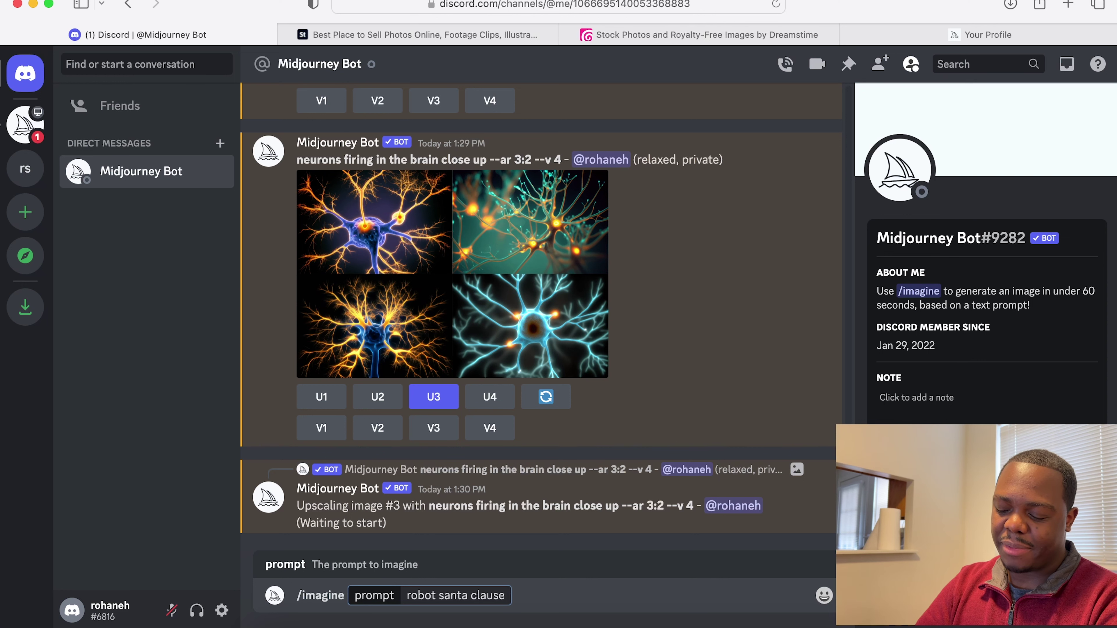
{"action": "key", "text": "Return"}
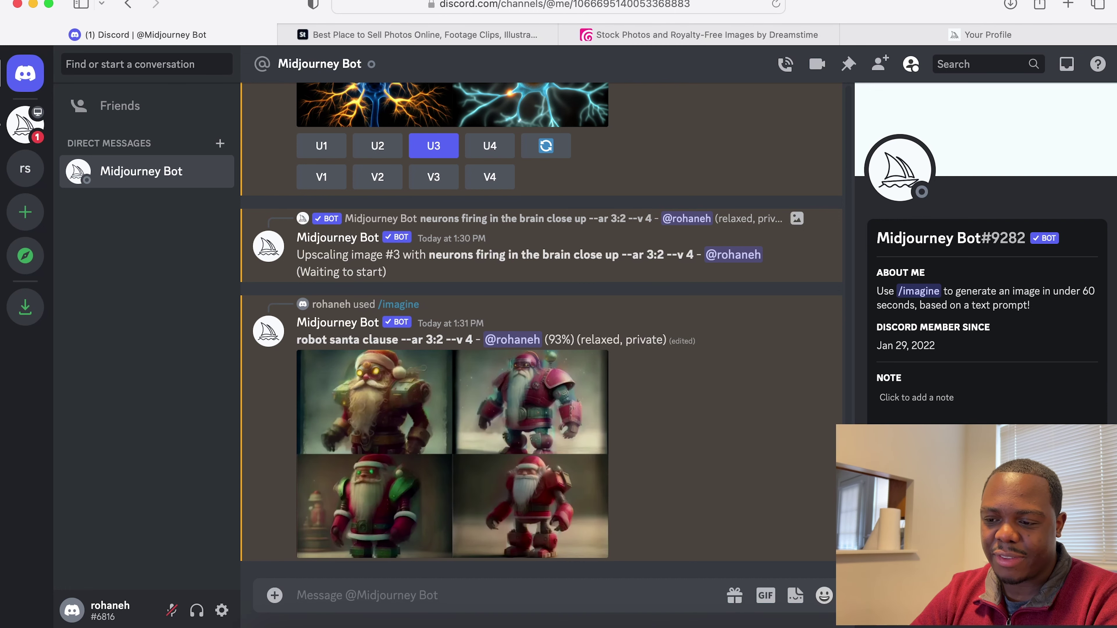
{"action": "left_click", "coordinate": [544, 358]}
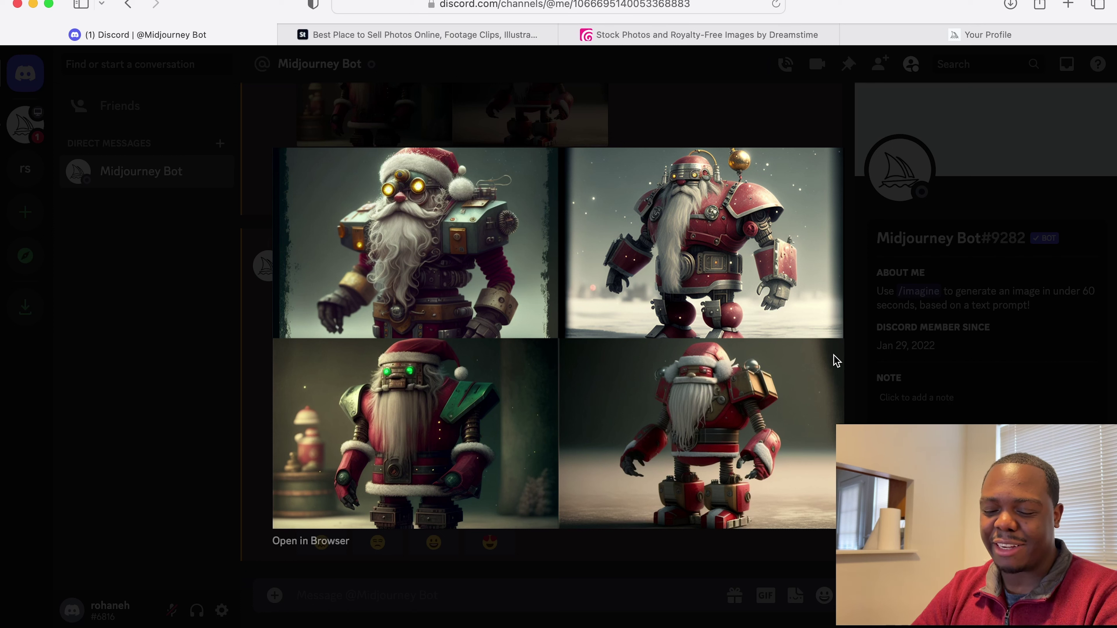
{"action": "left_click", "coordinate": [863, 398]}
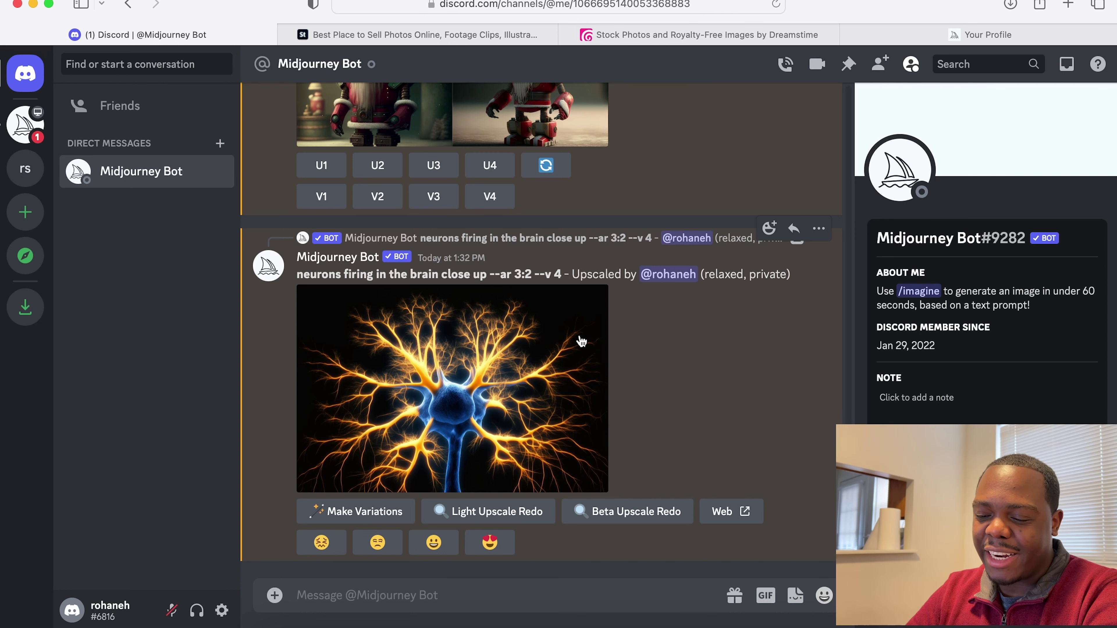
- Open the upscaled neuron image in its own Safari tab and fit it to the window
{"action": "left_click", "coordinate": [498, 387]}
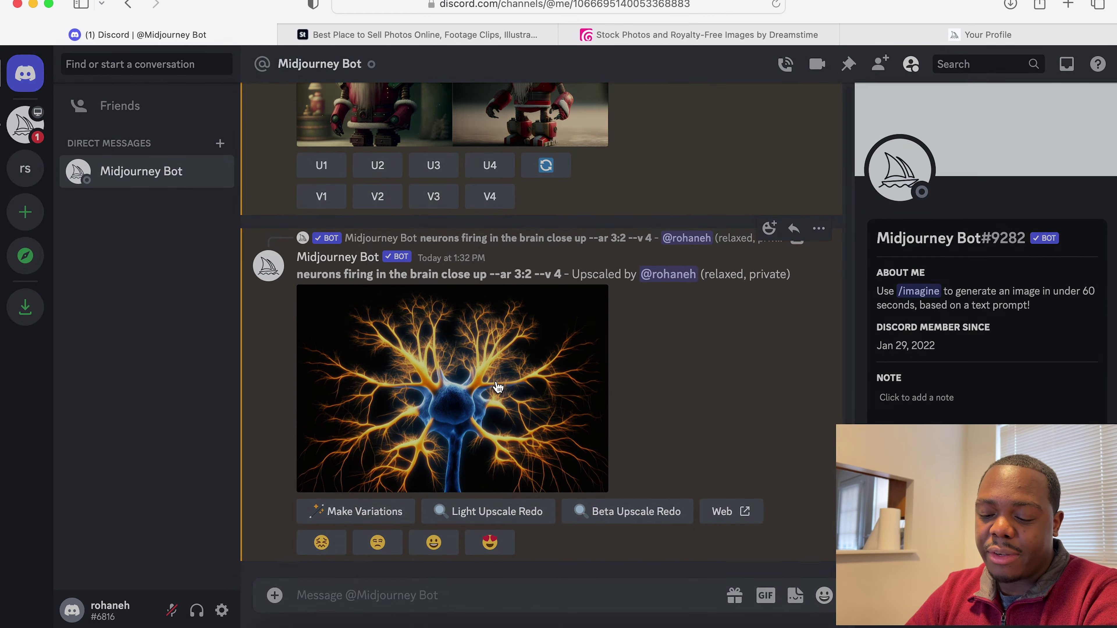
{"action": "left_click", "coordinate": [310, 542]}
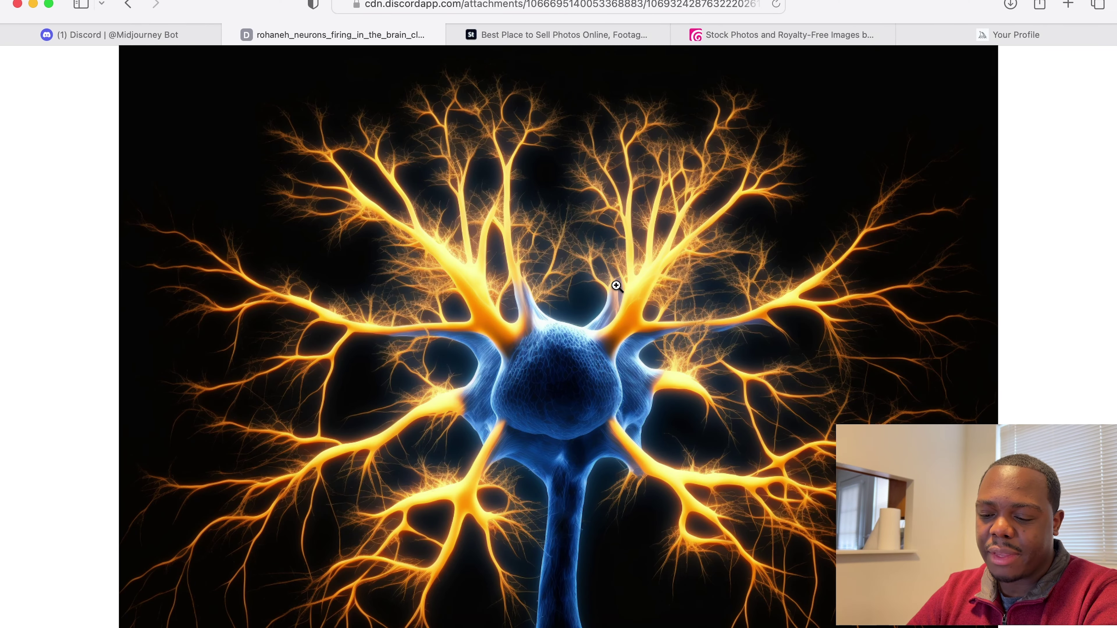
{"action": "left_click", "coordinate": [616, 286]}
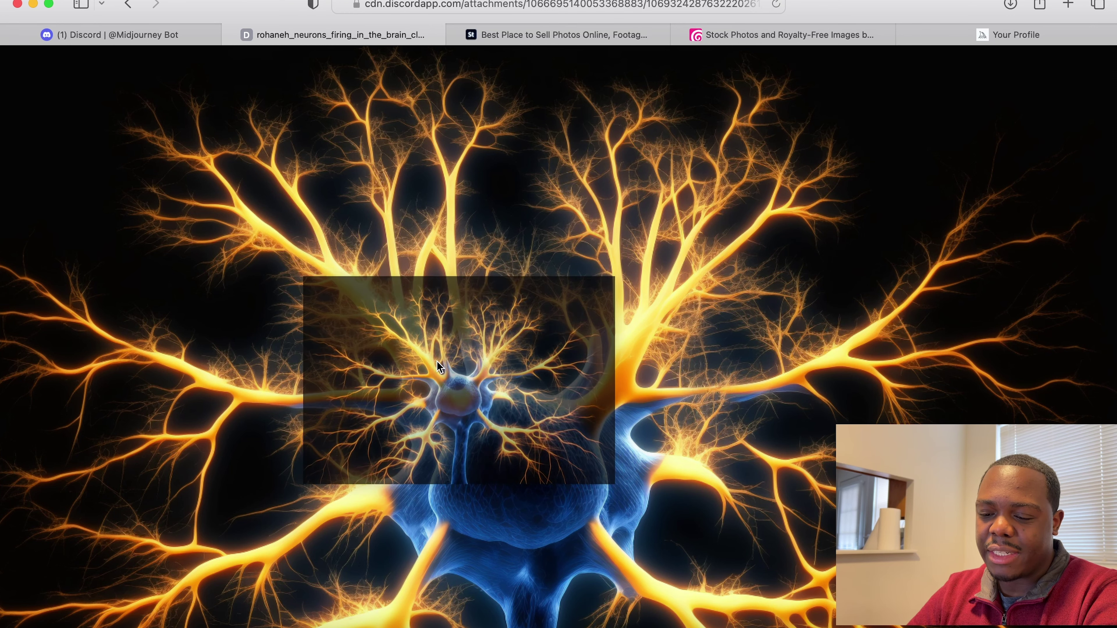
{"action": "scroll", "coordinate": [523, 392], "scroll_direction": "down", "scroll_amount": 5}
{"action": "scroll", "coordinate": [518, 404], "scroll_direction": "up", "scroll_amount": 5}
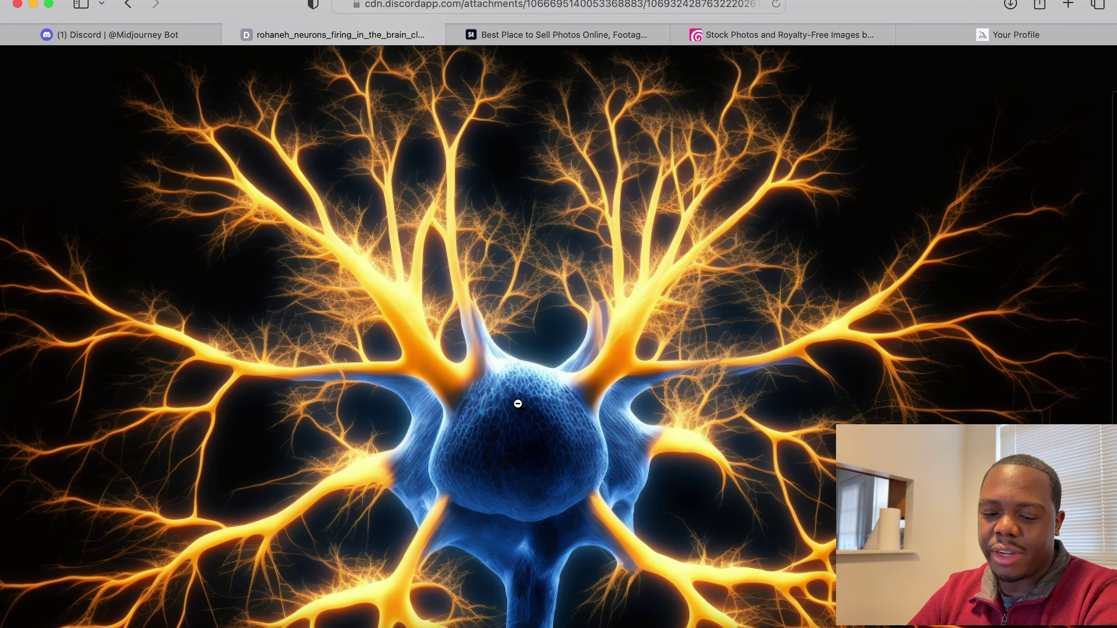
{"action": "scroll", "coordinate": [518, 403], "scroll_direction": "up", "scroll_amount": 2}
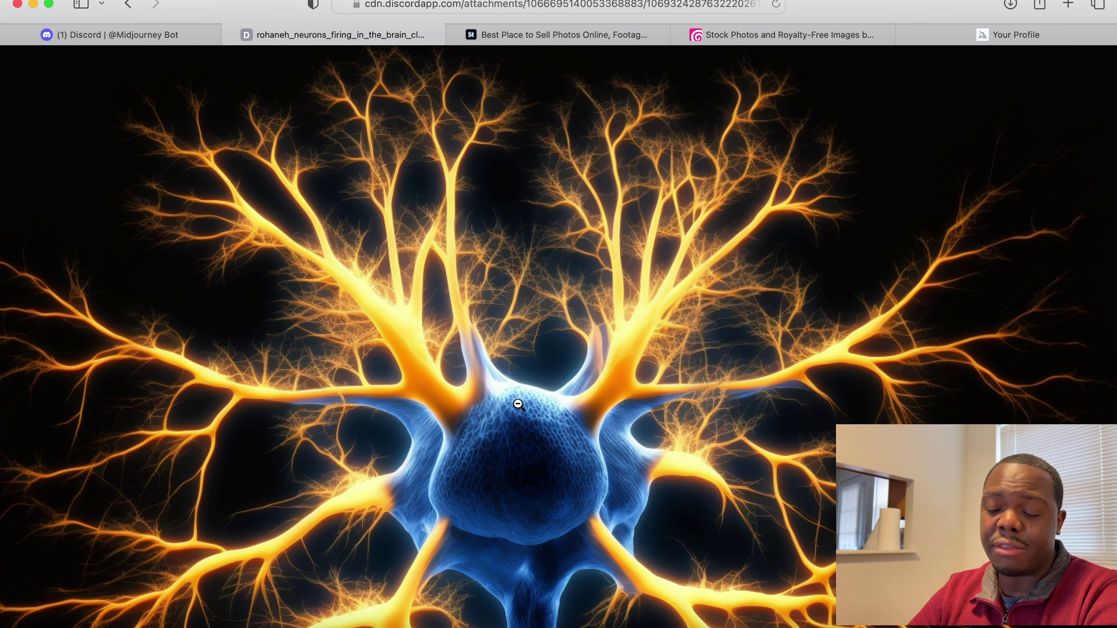
{"action": "left_click", "coordinate": [519, 383]}
- Save the neuron image to the iCloud Desktop as 'youtube tutorial sample.png'
{"action": "right_click", "coordinate": [426, 198]}
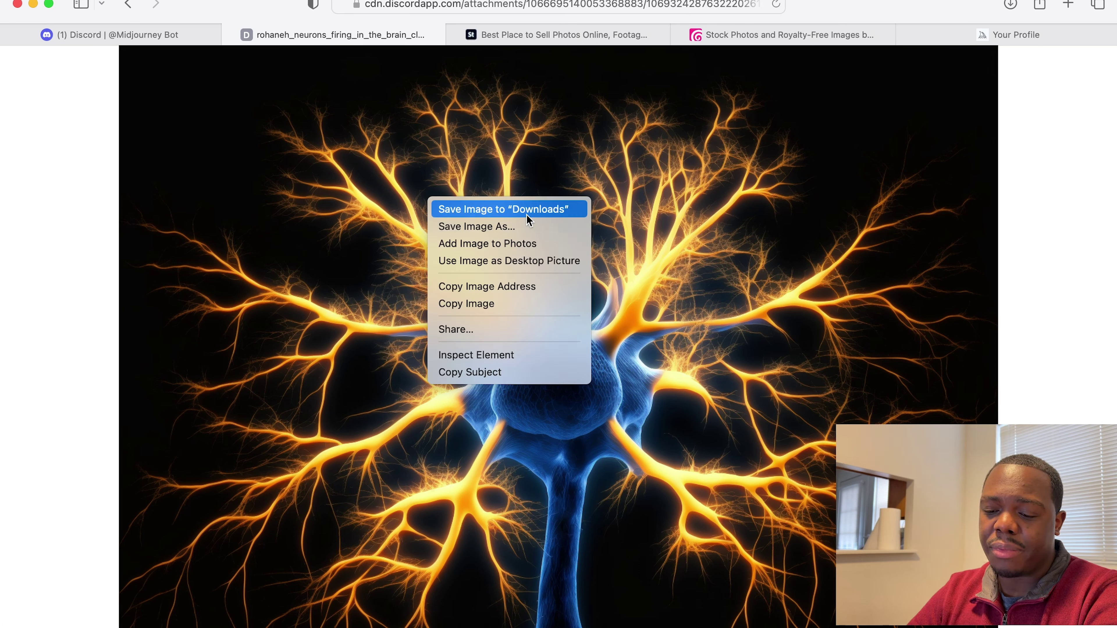
{"action": "left_click", "coordinate": [526, 228]}
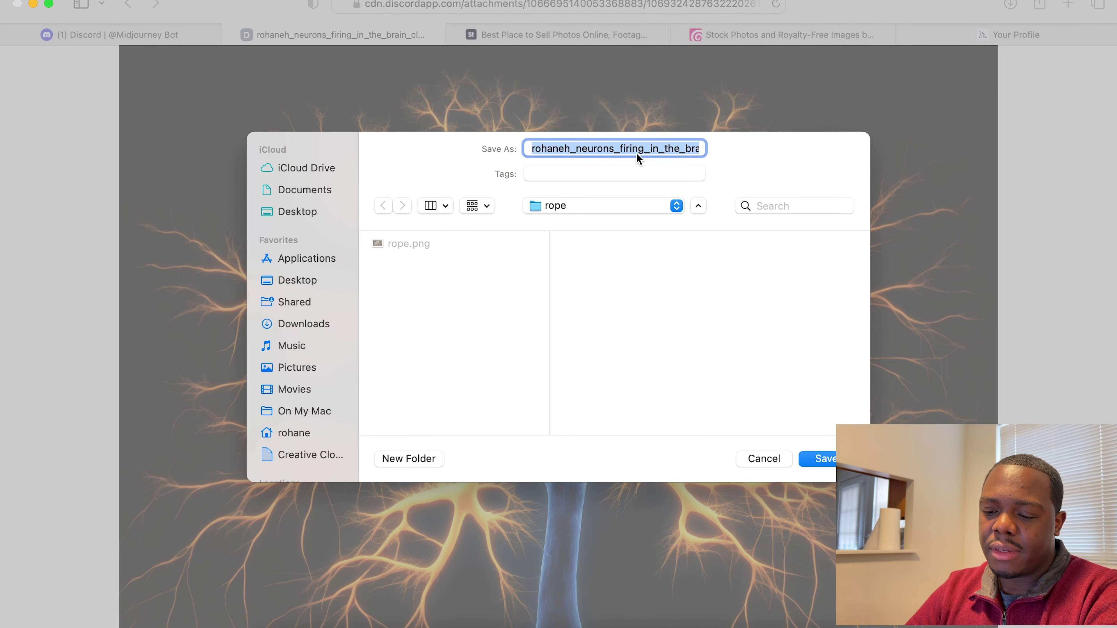
{"action": "left_click", "coordinate": [638, 150]}
{"action": "left_click_drag", "start_coordinate": [638, 149], "coordinate": [868, 147]}
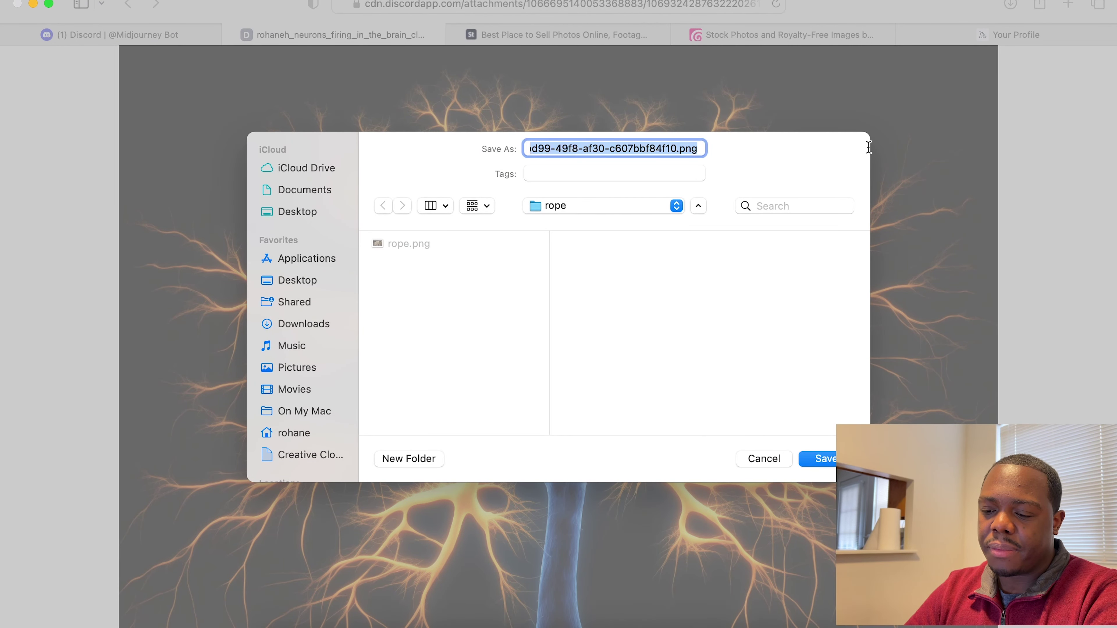
{"action": "left_click", "coordinate": [297, 214]}
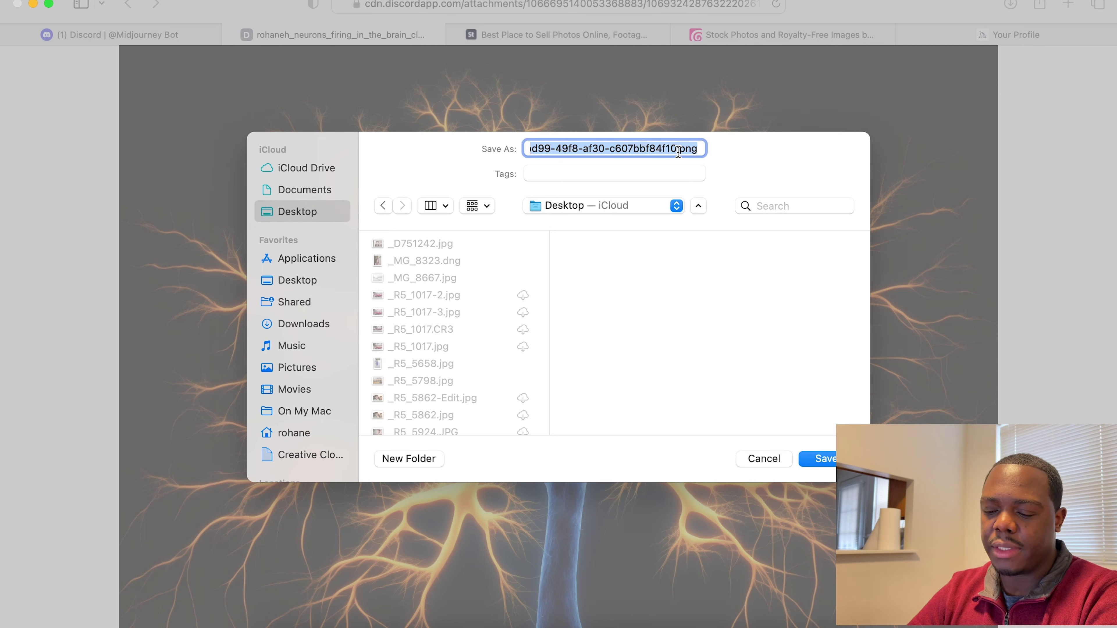
{"action": "key", "text": "BackSpace"}
{"action": "key", "text": "BackSpace"}
{"action": "key", "text": "BackSpace"}
{"action": "key", "text": "BackSpace"}
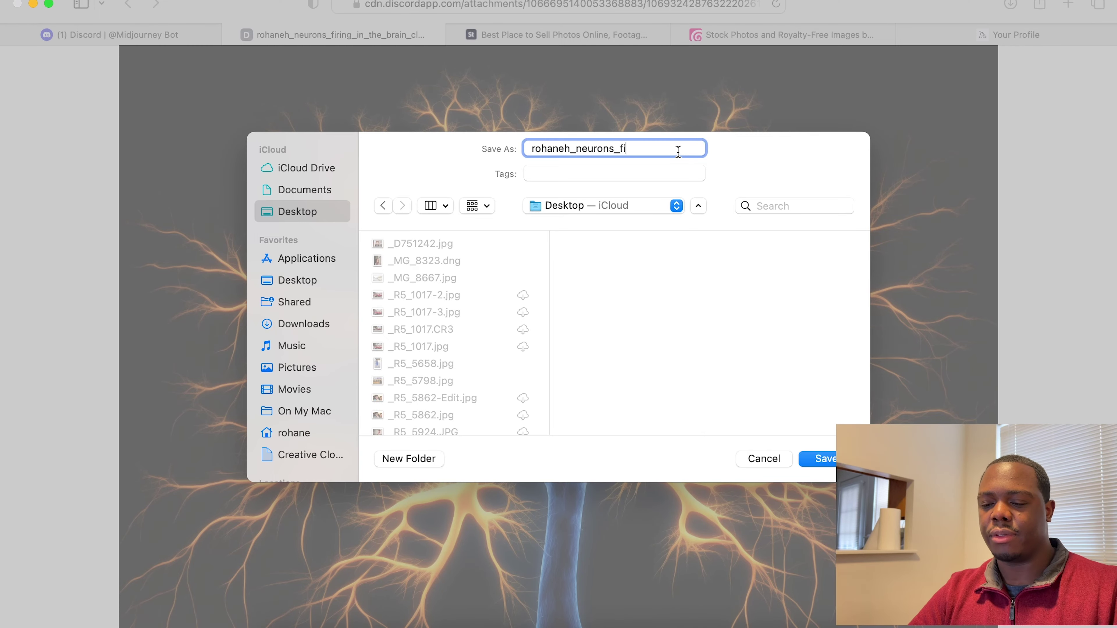
{"action": "key", "text": "BackSpace"}
{"action": "key", "text": "BackSpace"}
{"action": "key", "text": "BackSpace"}
{"action": "key", "text": "BackSpace"}
{"action": "key", "text": "BackSpace"}
{"action": "key", "text": "BackSpace"}
{"action": "key", "text": "BackSpace"}
{"action": "key", "text": "BackSpace"}
{"action": "key", "text": "BackSpace"}
{"action": "key", "text": "BackSpace"}
{"action": "key", "text": "BackSpace"}
{"action": "key", "text": "BackSpace"}
{"action": "key", "text": "BackSpace"}
{"action": "key", "text": "BackSpace"}
{"action": "key", "text": "BackSpace"}
{"action": "key", "text": "BackSpace"}
{"action": "key", "text": "BackSpace"}
{"action": "key", "text": "BackSpace"}
{"action": "type", "text": "youtube tutorial sample"}
{"action": "key", "text": "Return"}
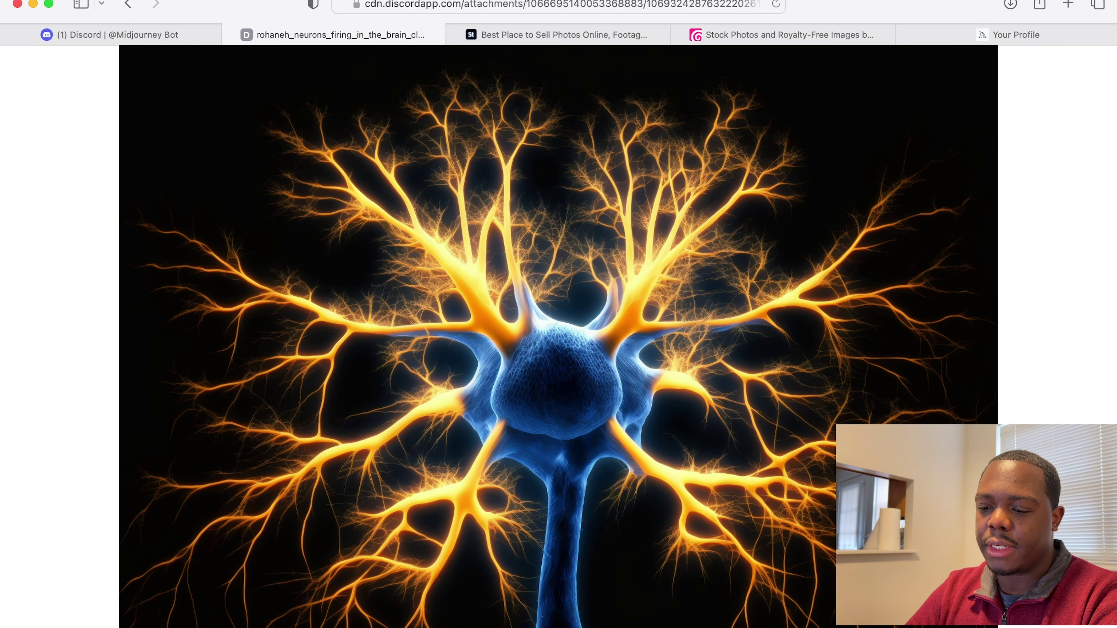
{"action": "left_click", "coordinate": [33, 5]}
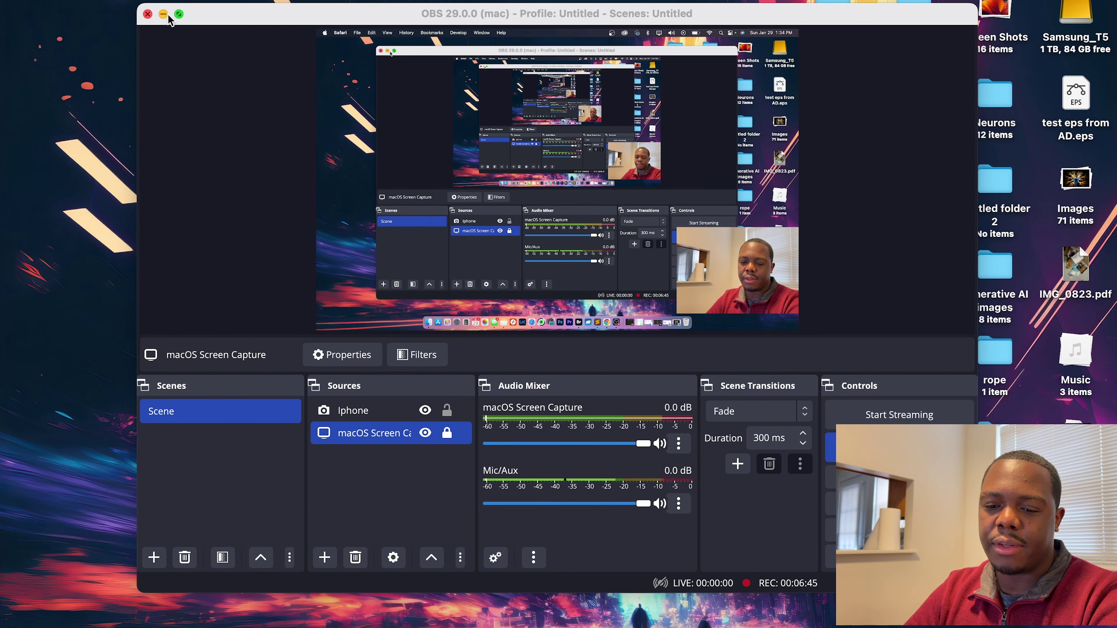
- Open youtube tutorial sample.png from the Desktop folder to view the neuron image
{"action": "left_click", "coordinate": [164, 15]}
{"action": "key", "text": "super+shift+d"}
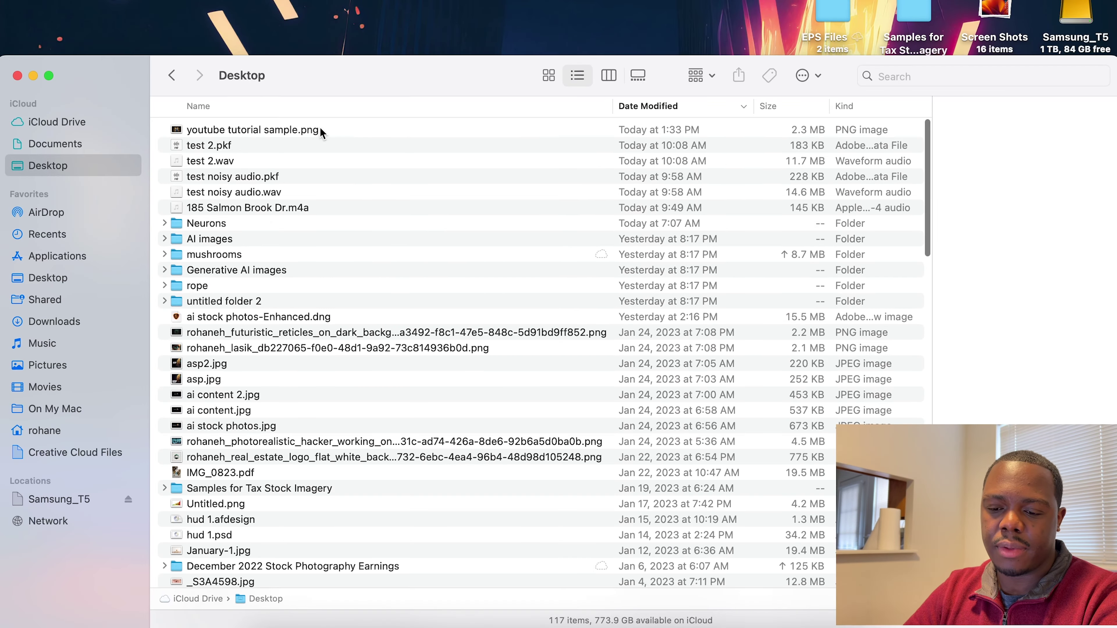
{"action": "left_click", "coordinate": [320, 130]}
{"action": "double_click", "coordinate": [319, 129]}
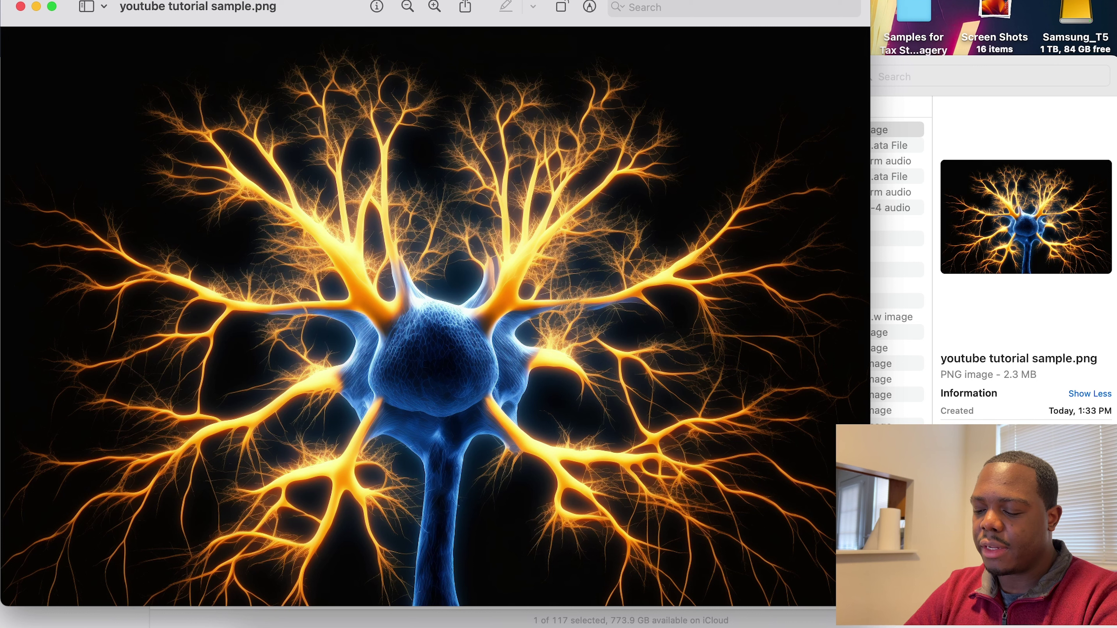
- Multiply 1536 × 1024 in Calculator to get 1572864 pixels, then close it
{"action": "mouse_move", "coordinate": [429, 616]}
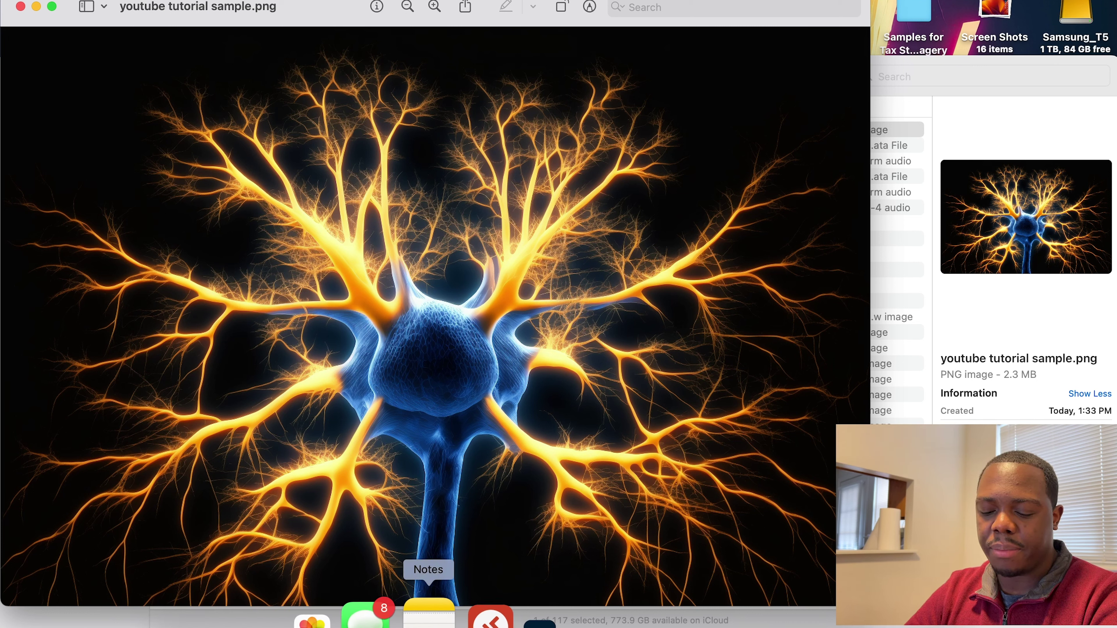
{"action": "left_click", "coordinate": [327, 618]}
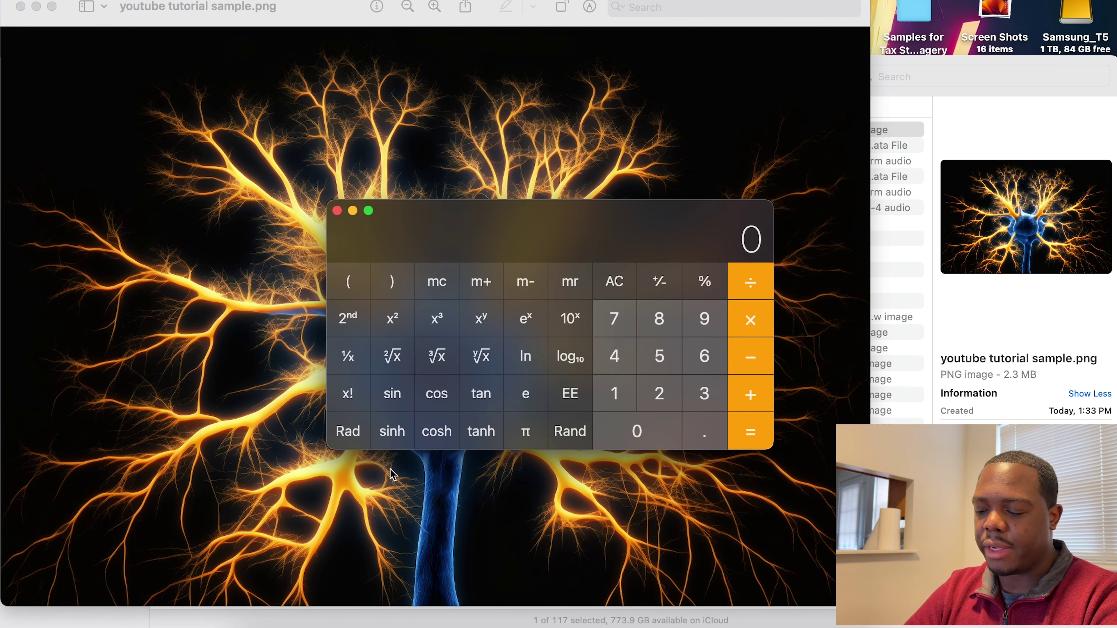
{"action": "type", "text": "15"}
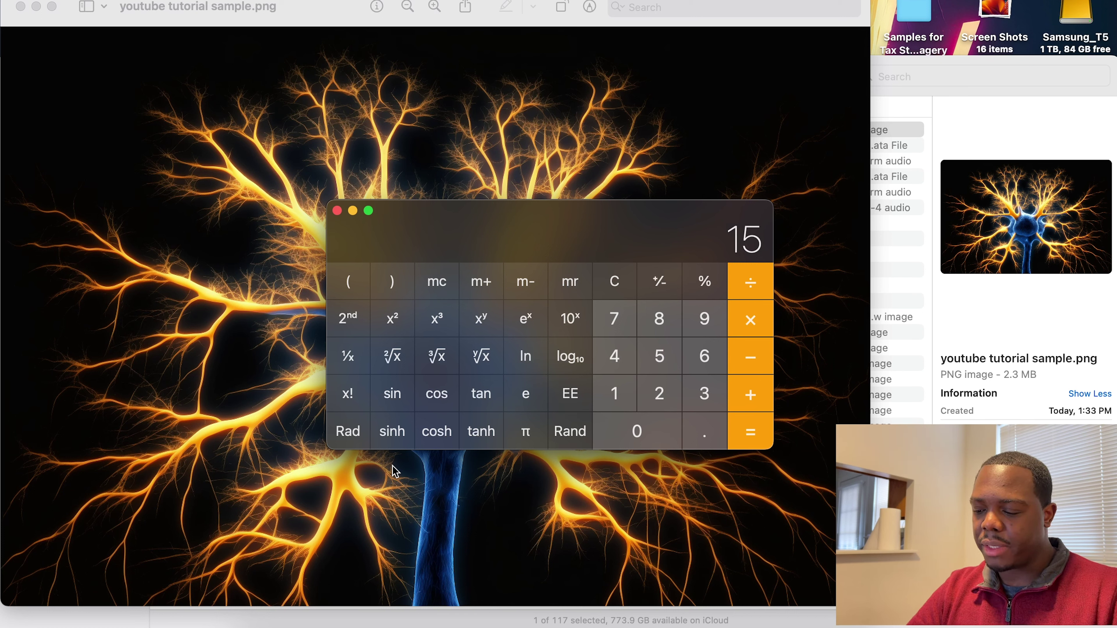
{"action": "type", "text": "36"}
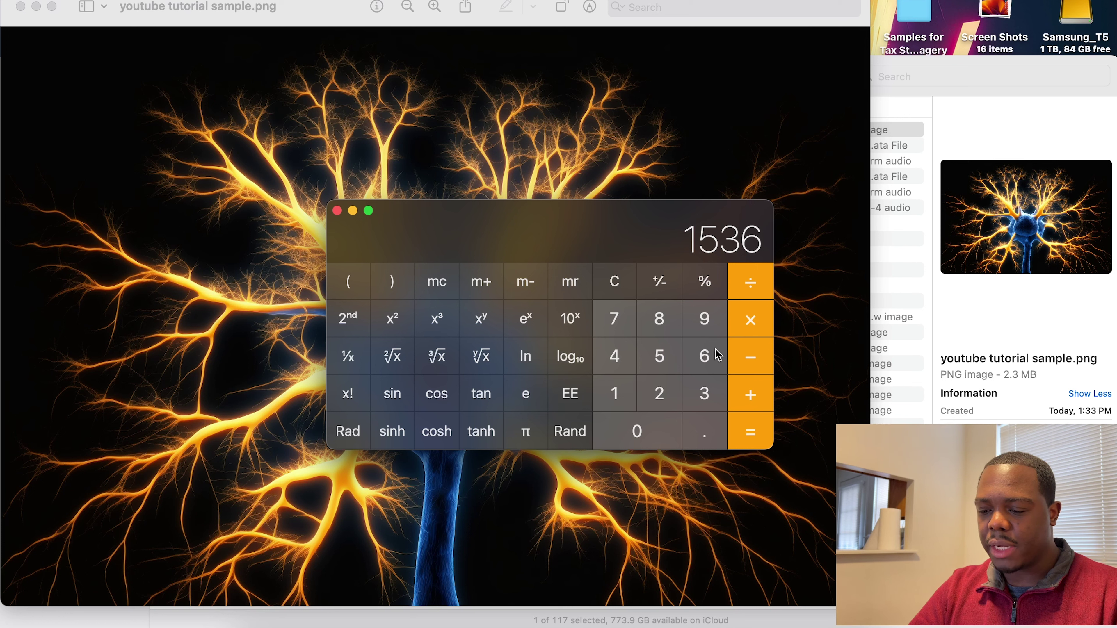
{"action": "left_click", "coordinate": [755, 319]}
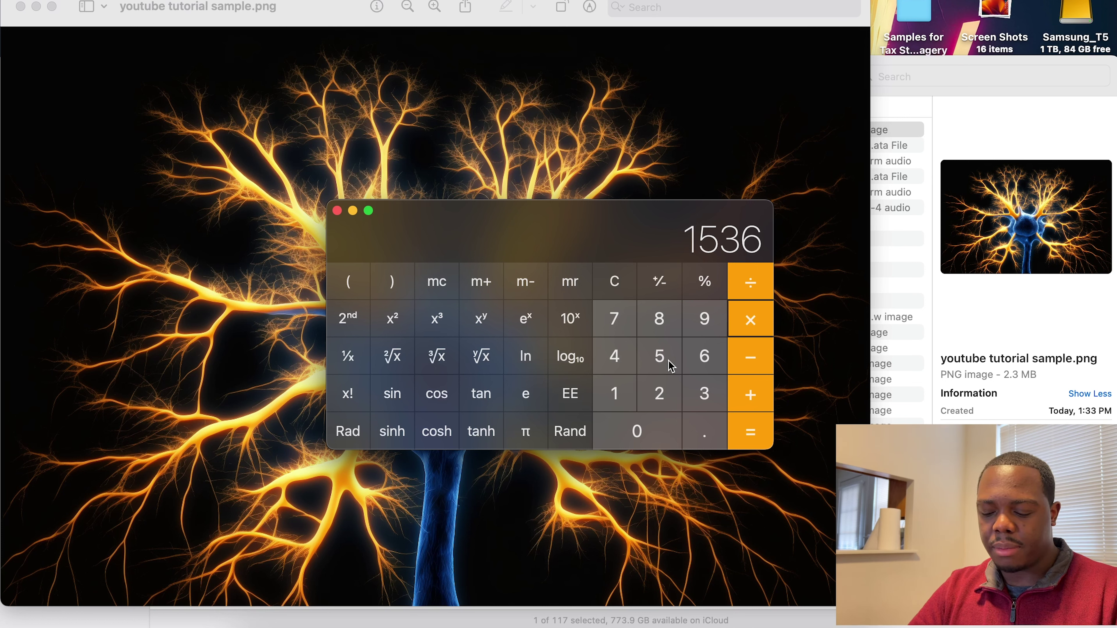
{"action": "type", "text": "1024"}
{"action": "key", "text": "Return"}
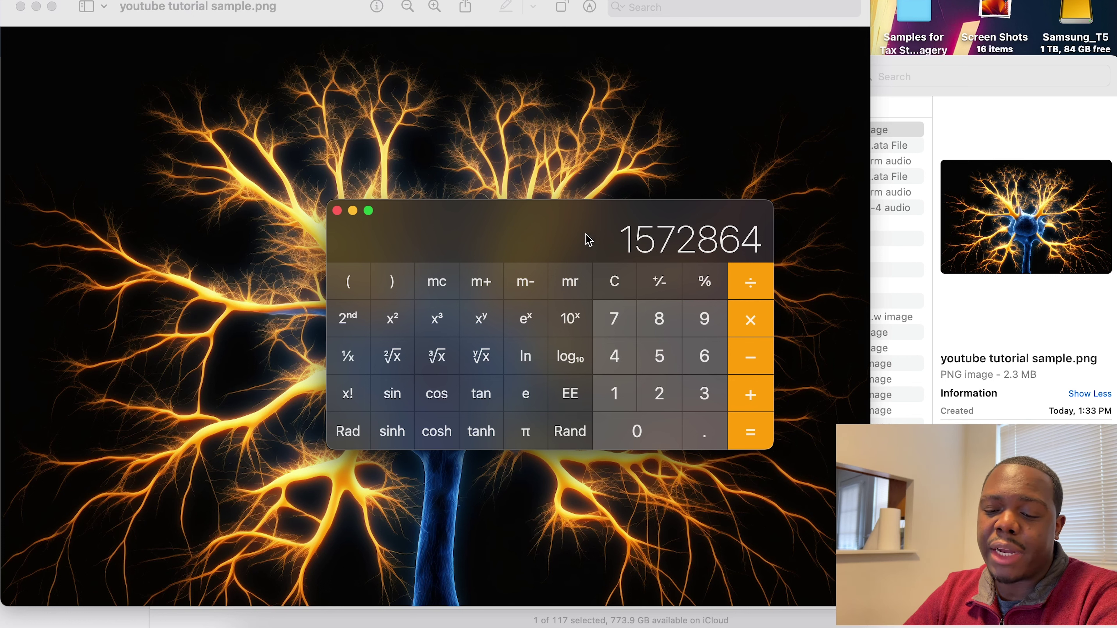
{"action": "left_click", "coordinate": [337, 211]}
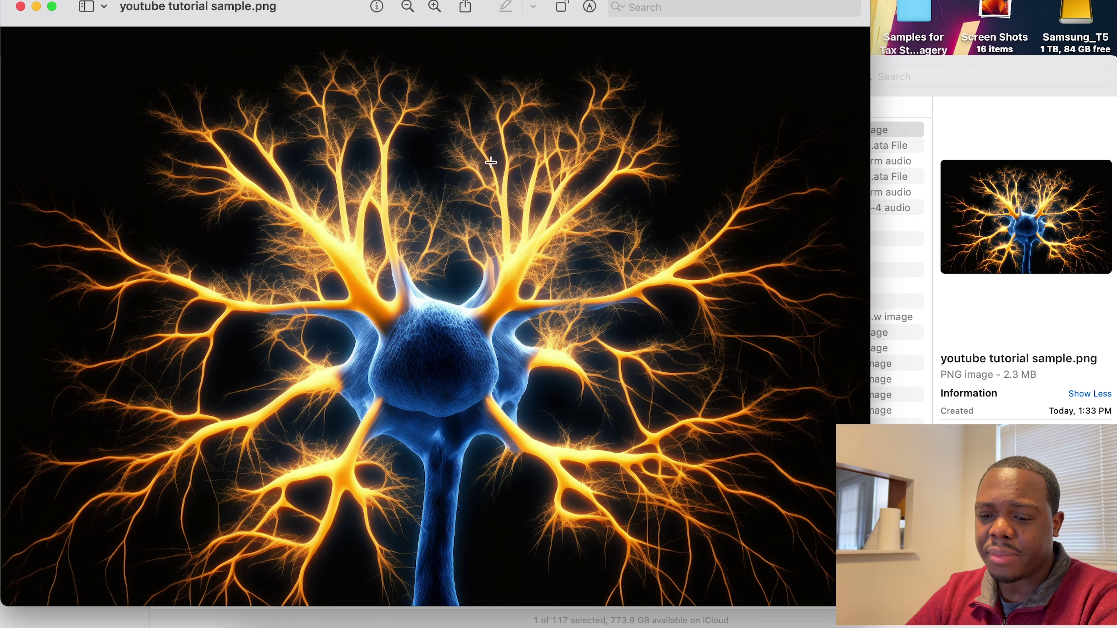
- Close the preview and open youtube tutorial sample.png with Topaz Gigapixel AI
{"action": "left_click", "coordinate": [19, 6]}
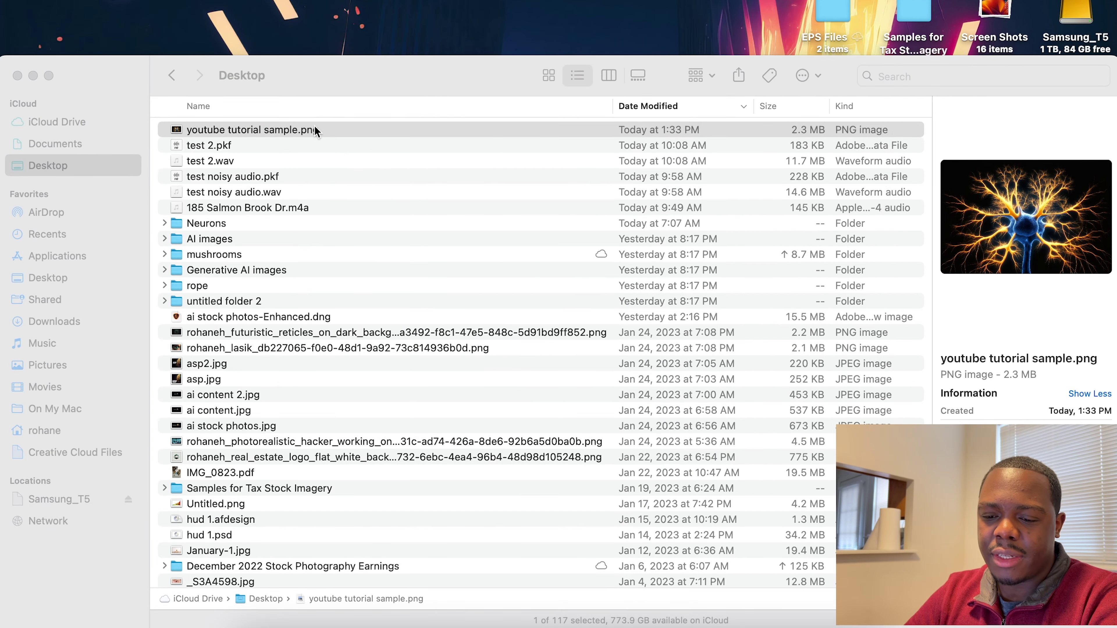
{"action": "right_click", "coordinate": [314, 131]}
{"action": "mouse_move", "coordinate": [465, 151]}
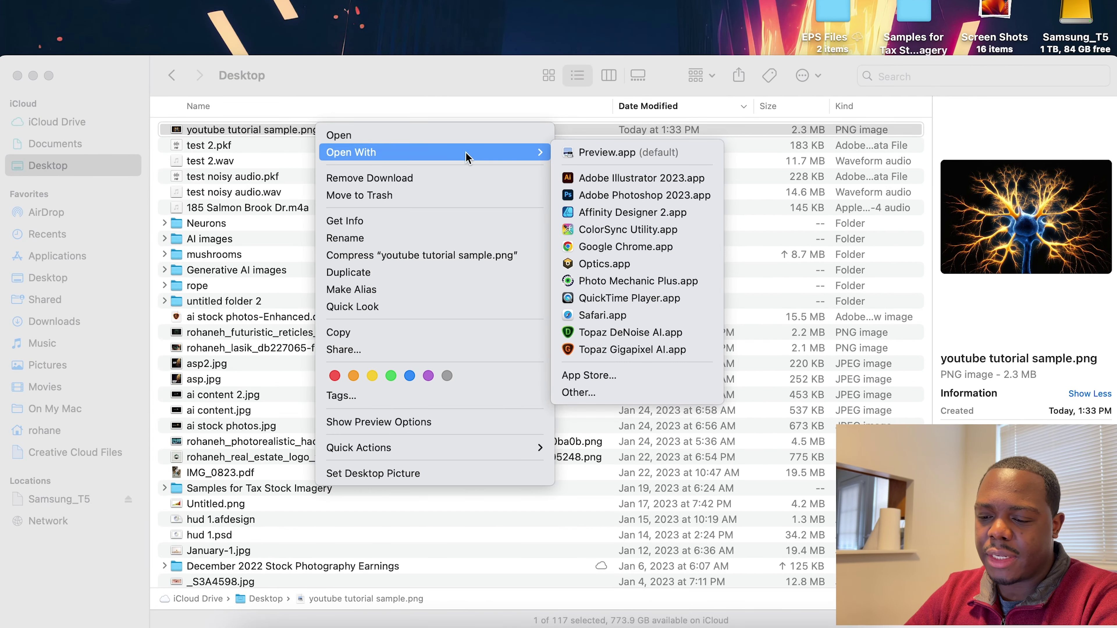
{"action": "left_click", "coordinate": [616, 350]}
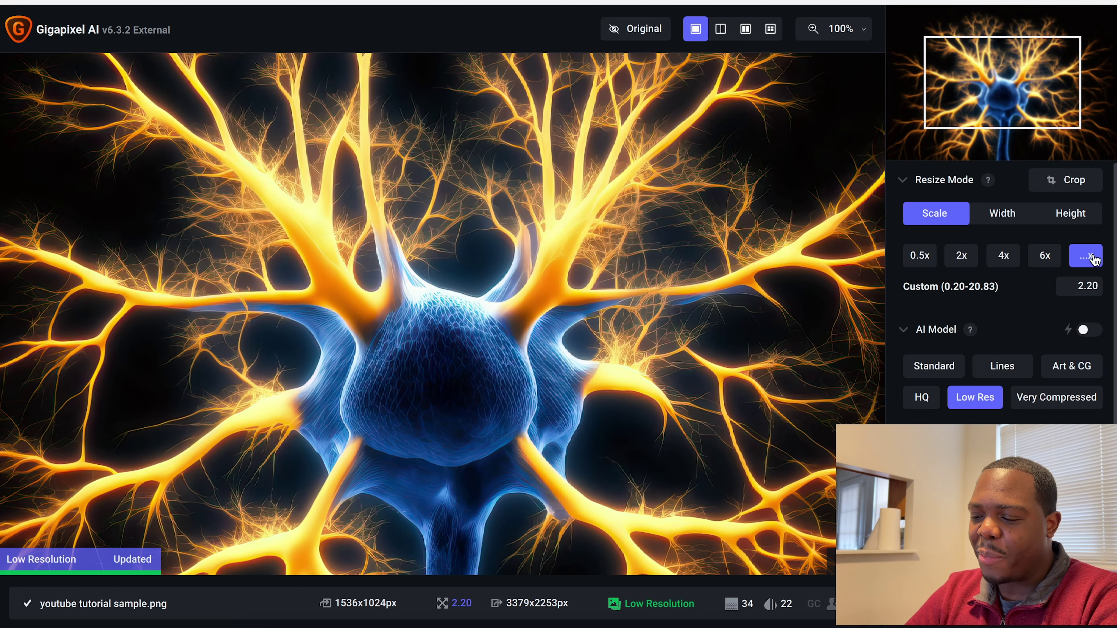
- Pan around the 2.20× (3379x2253px) upscale preview to inspect different areas of the neuron image
{"action": "left_click_drag", "start_coordinate": [506, 322], "coordinate": [691, 249]}
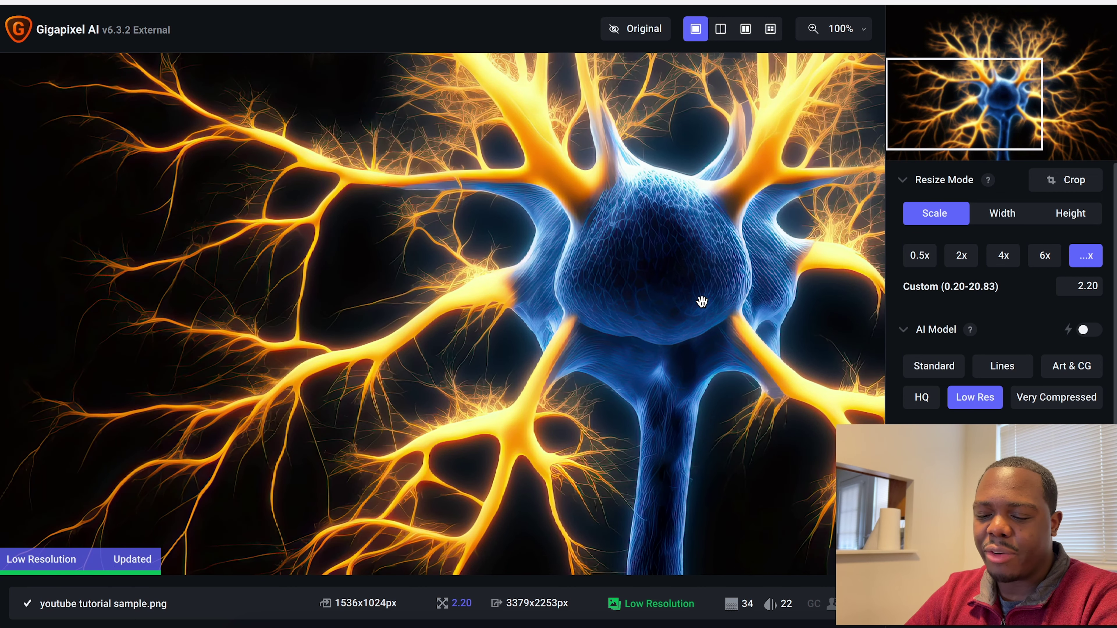
{"action": "left_click_drag", "start_coordinate": [683, 312], "coordinate": [561, 308]}
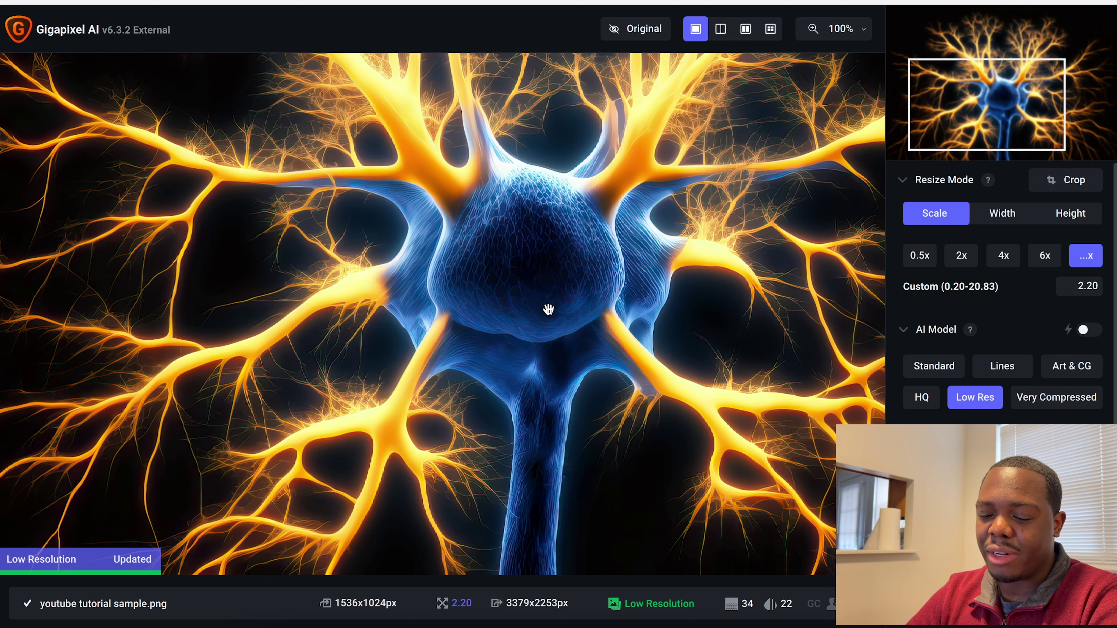
{"action": "left_click_drag", "start_coordinate": [771, 305], "coordinate": [535, 294]}
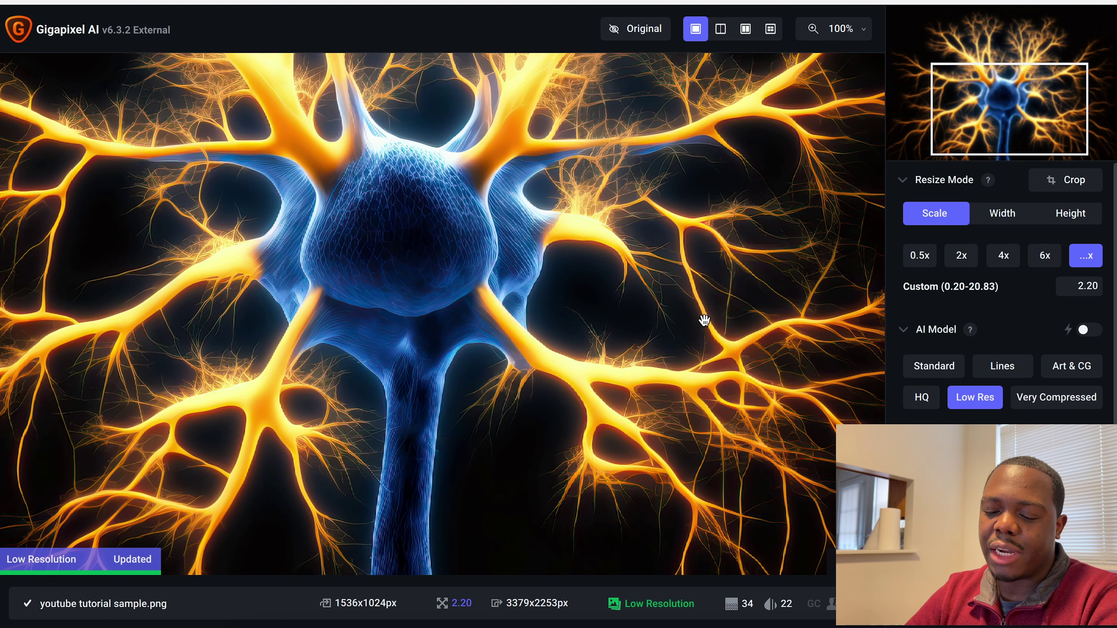
{"action": "left_click_drag", "start_coordinate": [519, 309], "coordinate": [610, 278]}
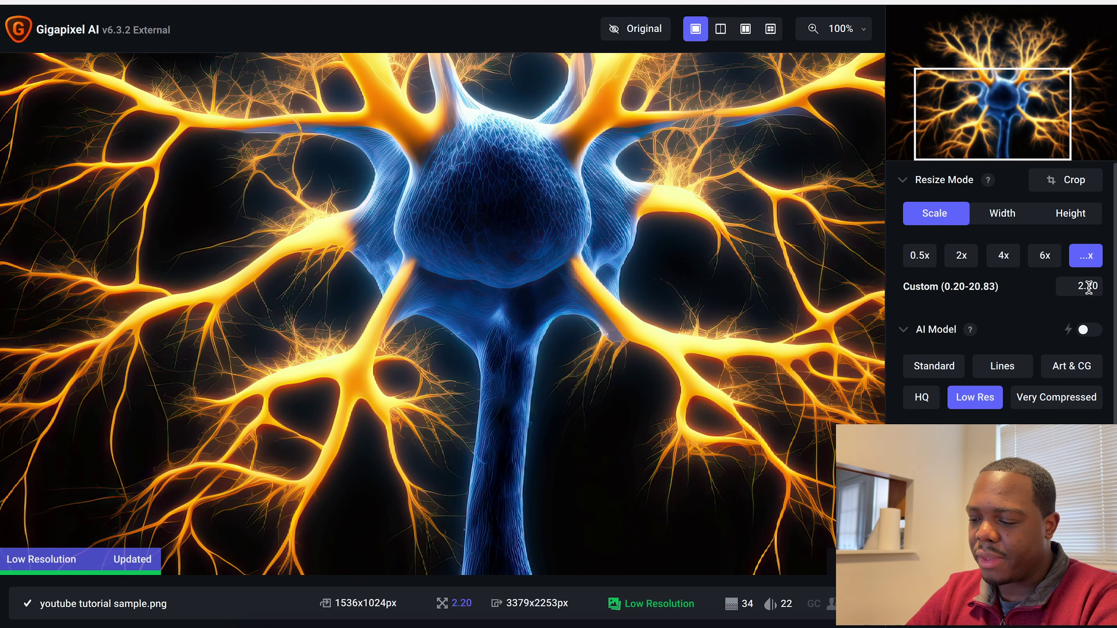
- Change the custom scale to 2.5x for a 3840x2560px output and inspect the updated preview
{"action": "left_click", "coordinate": [1102, 286]}
{"action": "left_click", "coordinate": [1092, 287]}
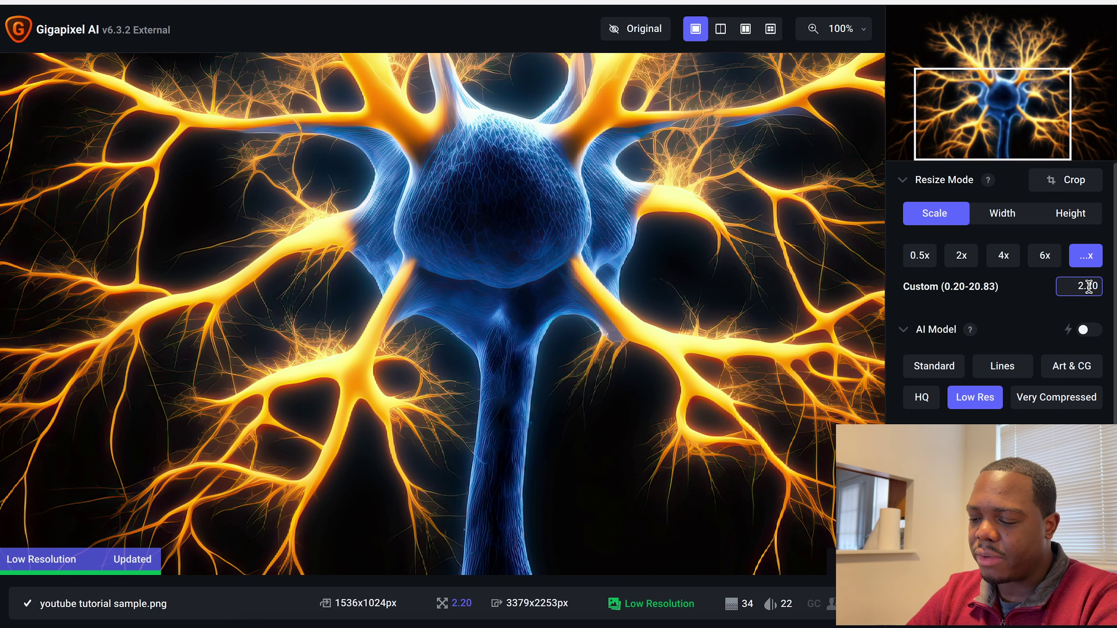
{"action": "double_click", "coordinate": [1089, 287]}
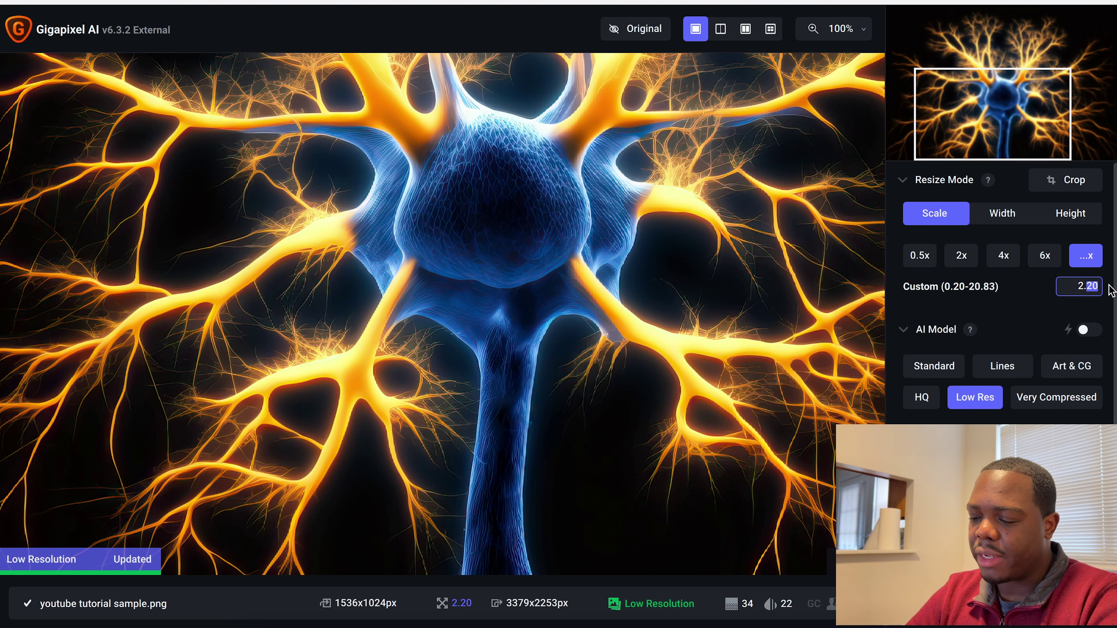
{"action": "type", "text": "5"}
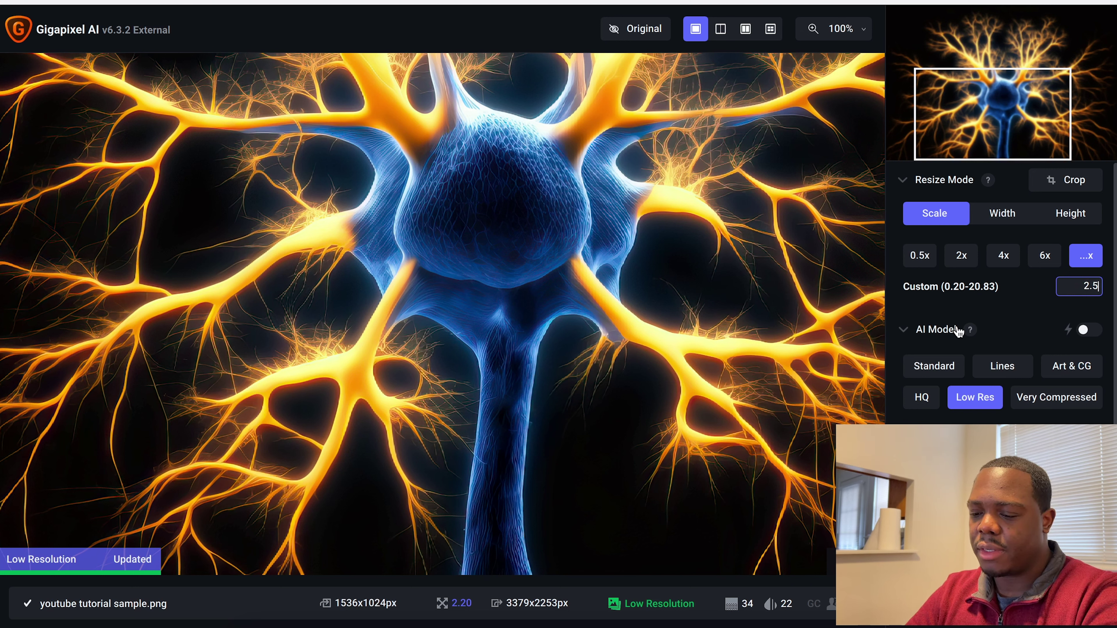
{"action": "key", "text": "Return"}
{"action": "left_click_drag", "start_coordinate": [723, 284], "coordinate": [607, 227]}
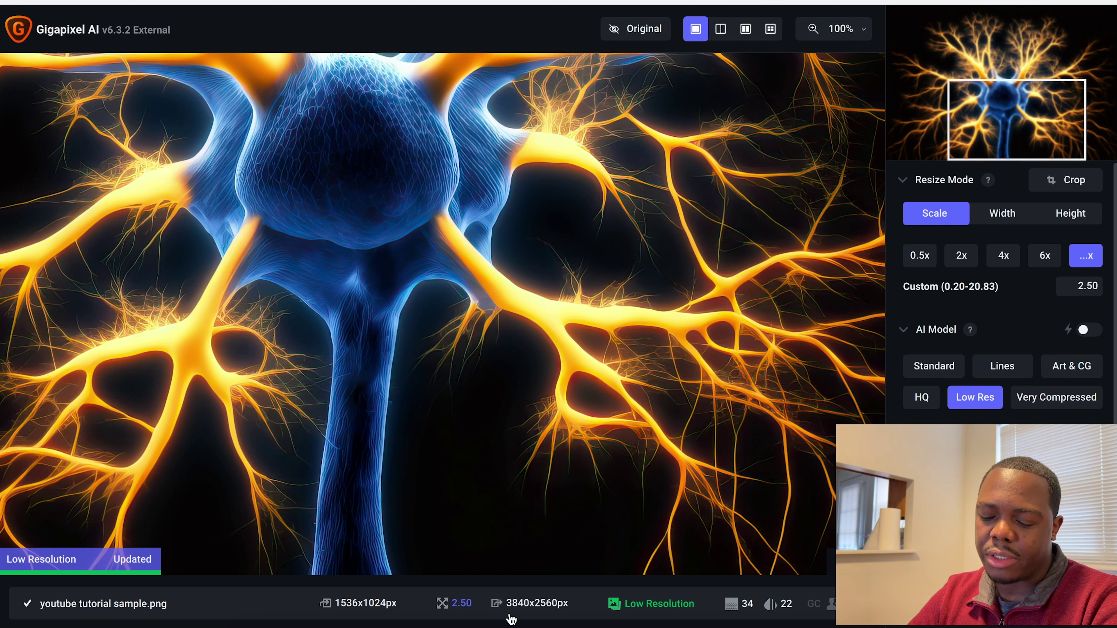
{"action": "left_click", "coordinate": [327, 611]}
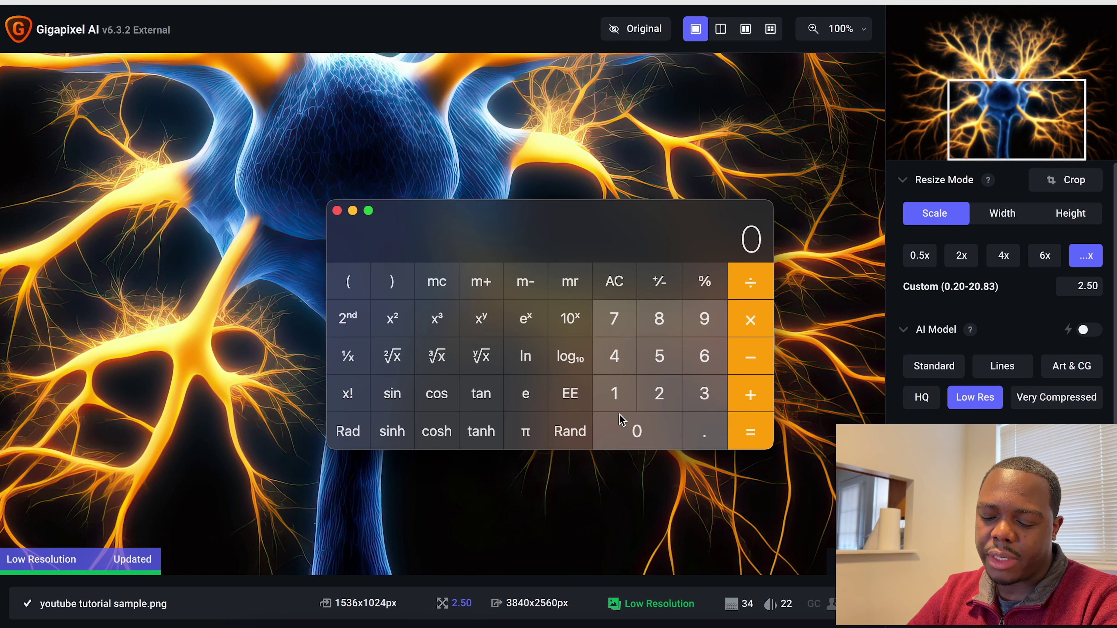
- Compute 3840 × 2560 = 9830400 total pixels in Calculator, then close it
{"action": "type", "text": "3"}
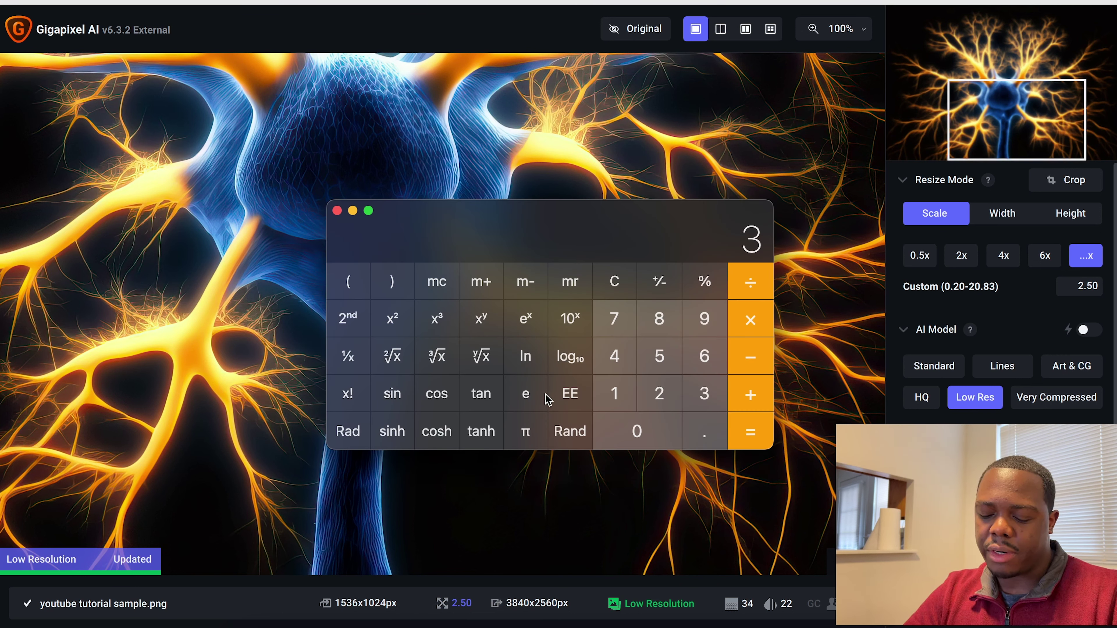
{"action": "type", "text": "849"}
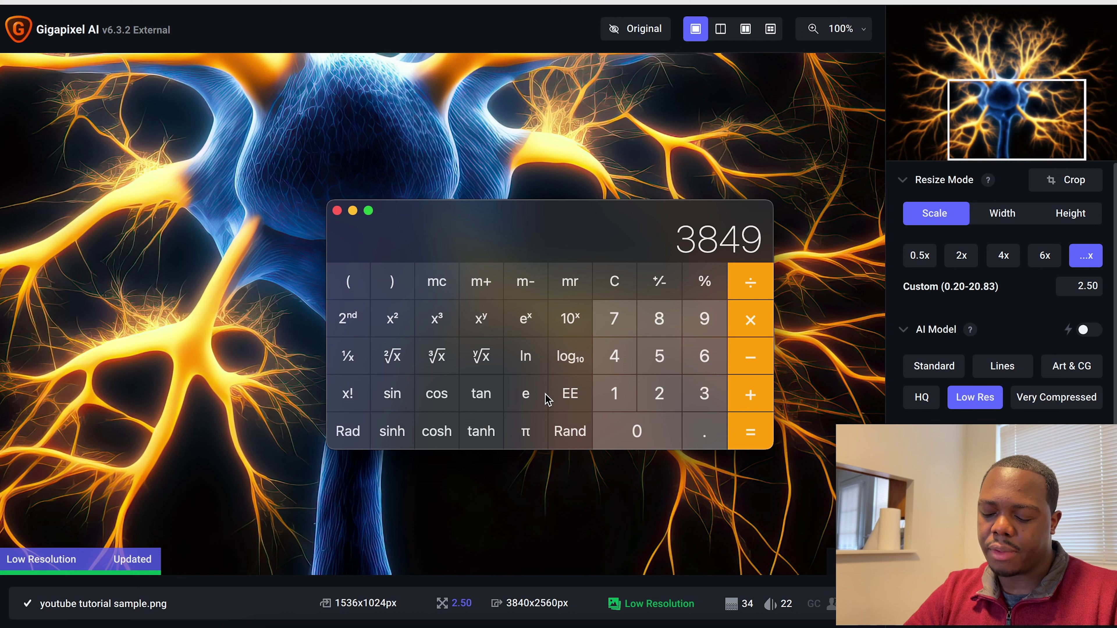
{"action": "key", "text": "BackSpace"}
{"action": "type", "text": "0"}
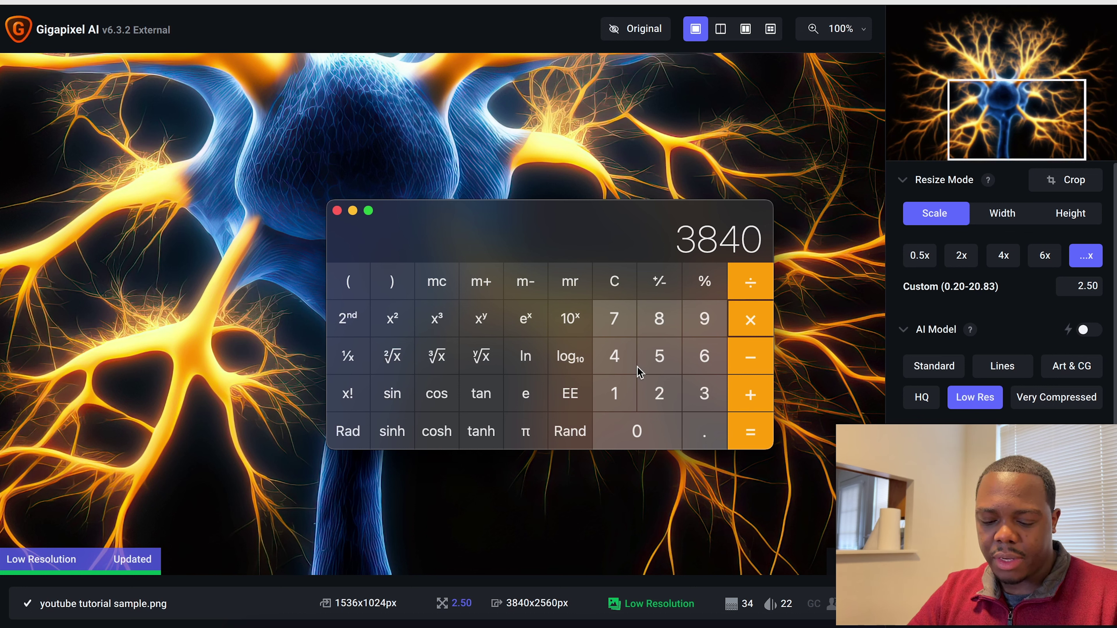
{"action": "key", "text": "Escape"}
{"action": "type", "text": "2560"}
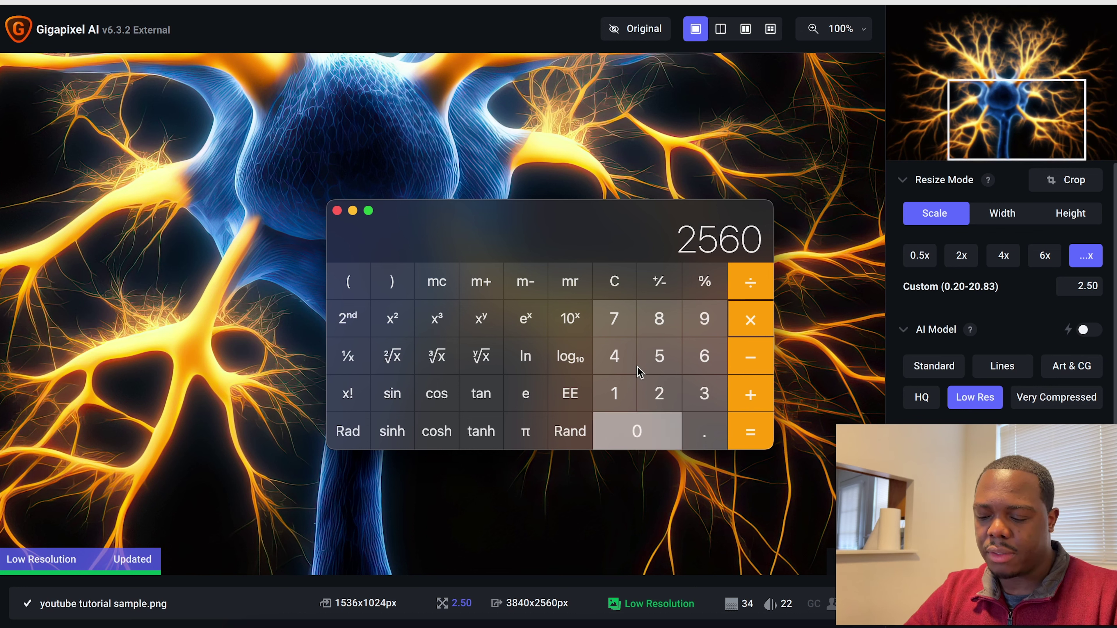
{"action": "key", "text": "Return"}
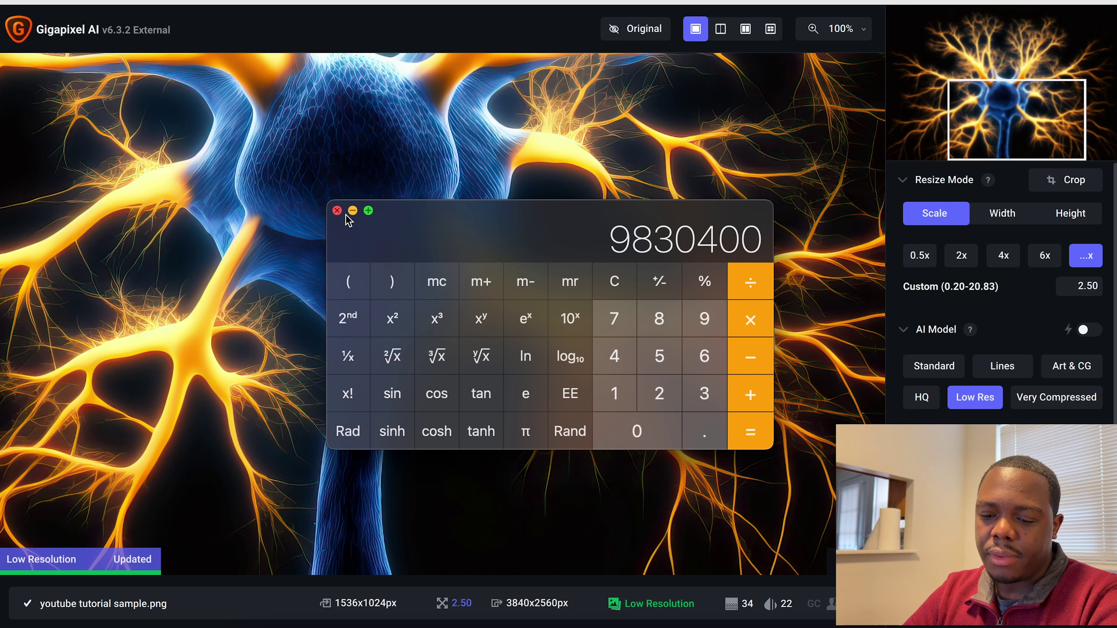
{"action": "left_click", "coordinate": [337, 210]}
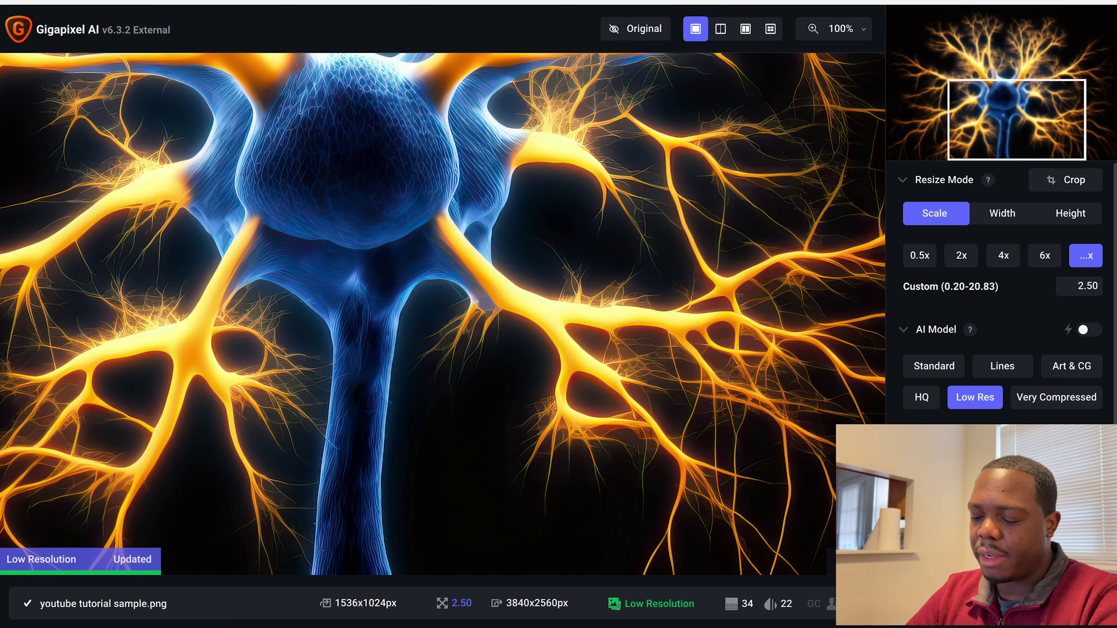
- Export the 2.50x upscale as youtube tutorial sample.png, a 13 MB PNG on the Desktop
{"action": "key", "text": "ctrl+s"}
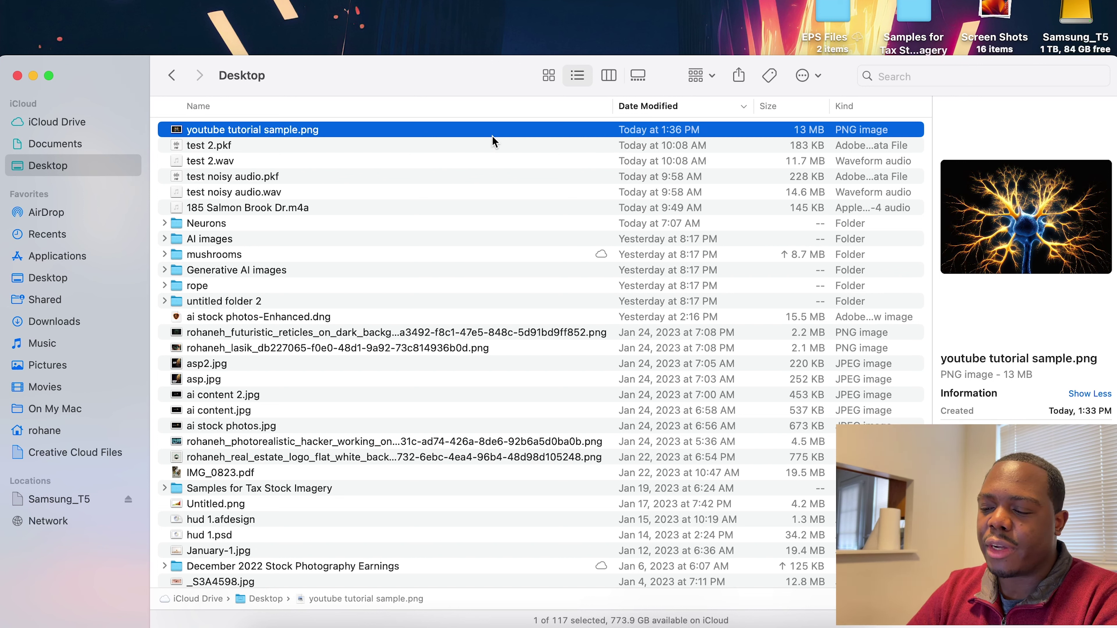
- Open youtube tutorial sample.png from Finder in Adobe Photoshop 2023
{"action": "right_click", "coordinate": [523, 132]}
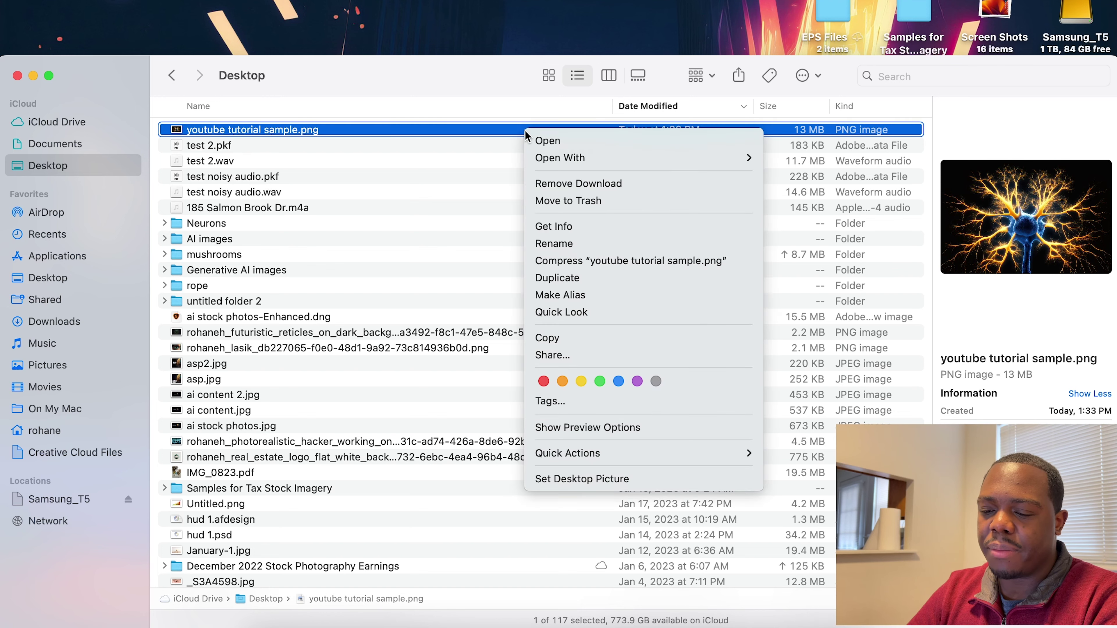
{"action": "mouse_move", "coordinate": [660, 160]}
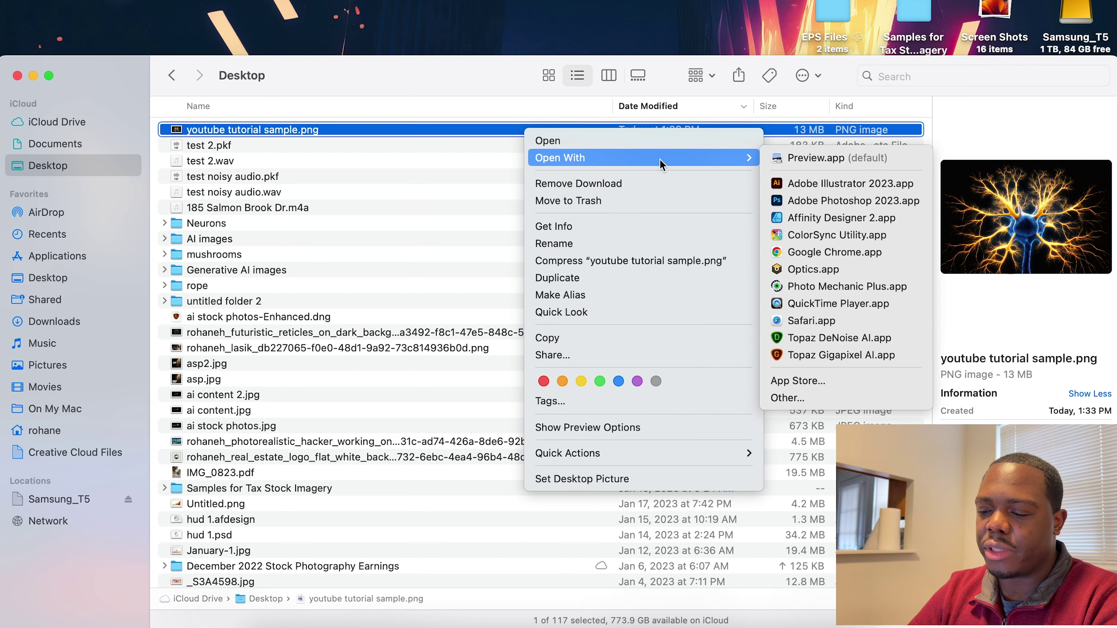
{"action": "left_click", "coordinate": [855, 202]}
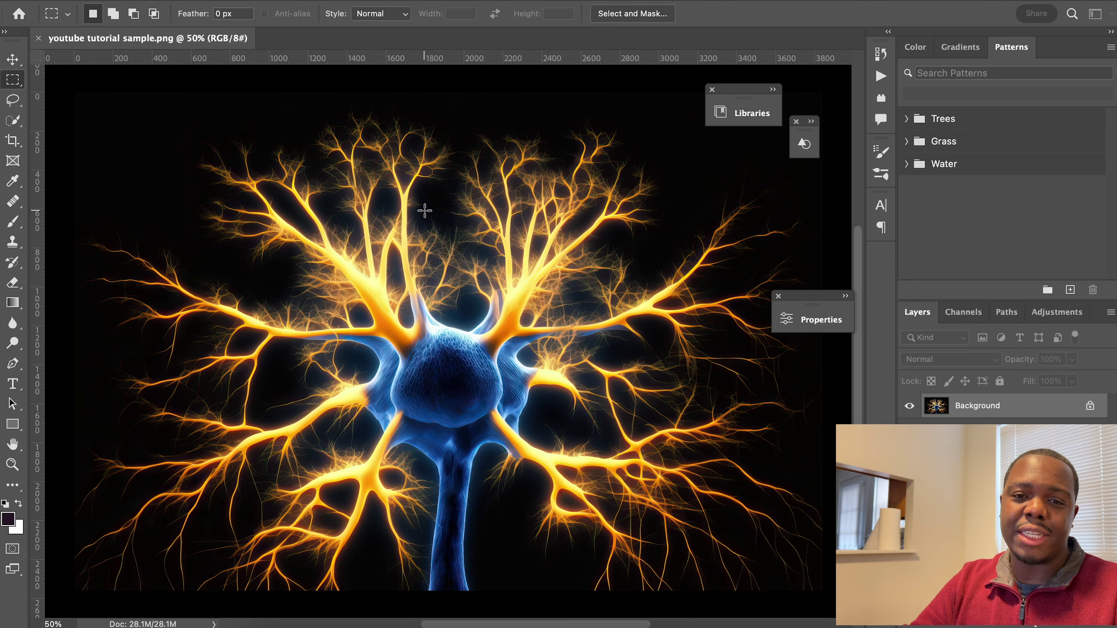
- Set the canvas pasteboard colour to Dark Gray
{"action": "scroll", "coordinate": [425, 211], "scroll_direction": "down", "scroll_amount": 5}
{"action": "scroll", "coordinate": [424, 211], "scroll_direction": "up", "scroll_amount": 4}
{"action": "scroll", "coordinate": [439, 217], "scroll_direction": "down", "scroll_amount": 2}
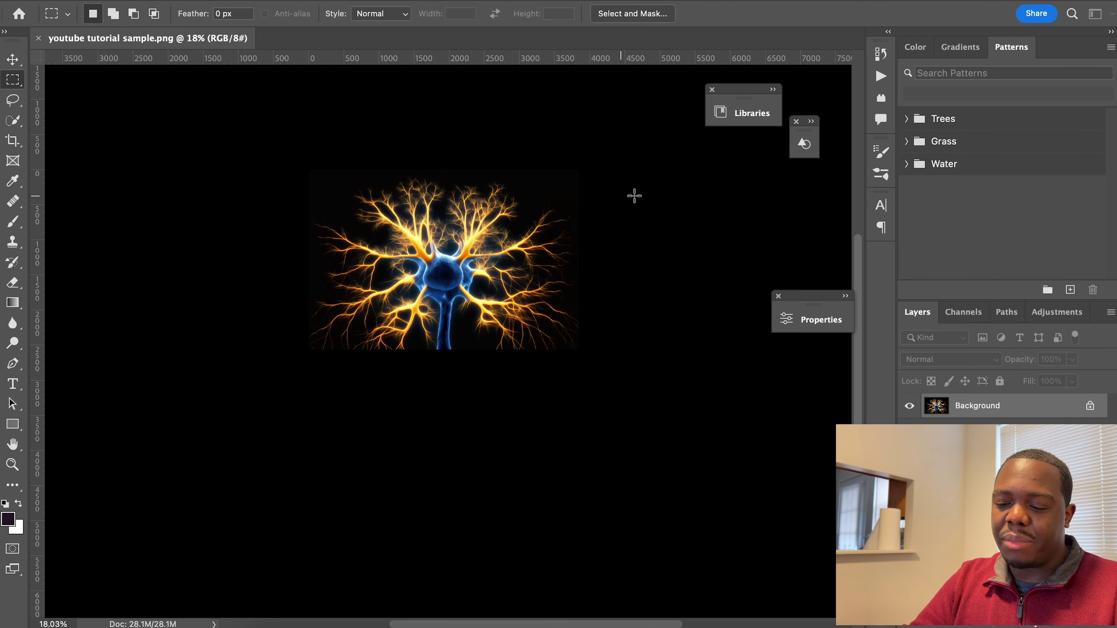
{"action": "right_click", "coordinate": [677, 199]}
{"action": "left_click", "coordinate": [709, 239]}
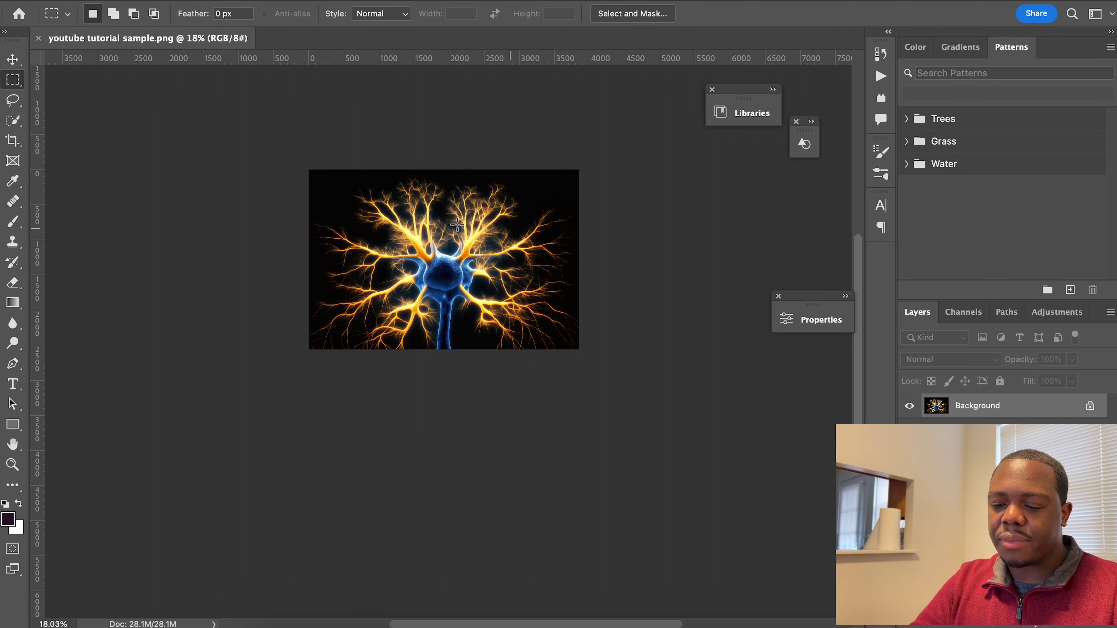
- Crop with Content-Aware to widen the canvas far to the right
{"action": "scroll", "coordinate": [322, 196], "scroll_direction": "up", "scroll_amount": 2}
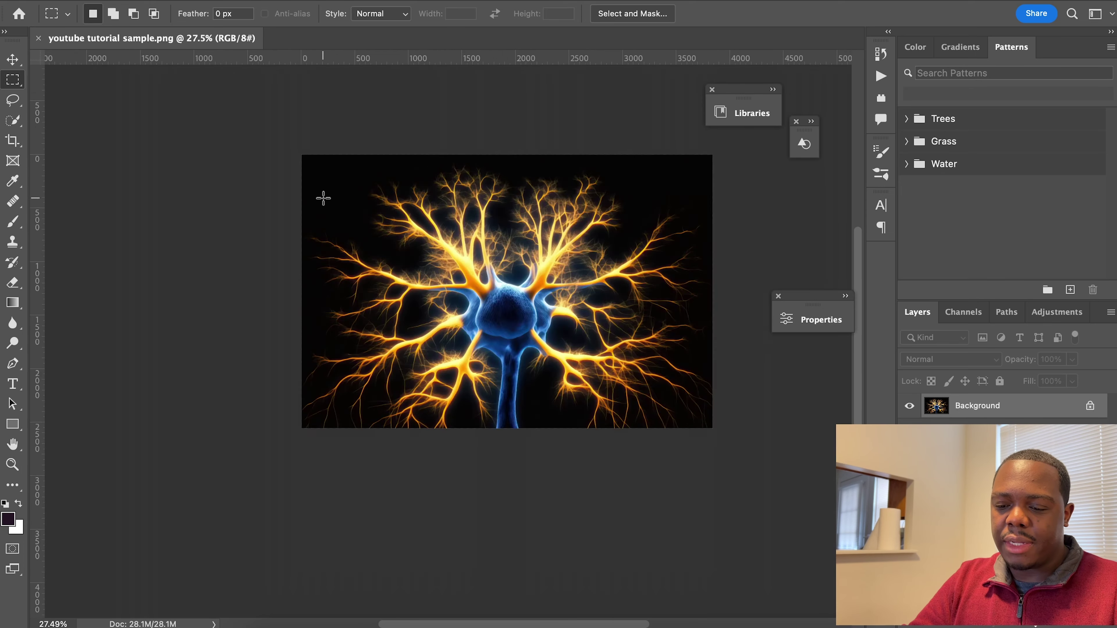
{"action": "scroll", "coordinate": [322, 195], "scroll_direction": "down", "scroll_amount": 2}
{"action": "key", "text": "c"}
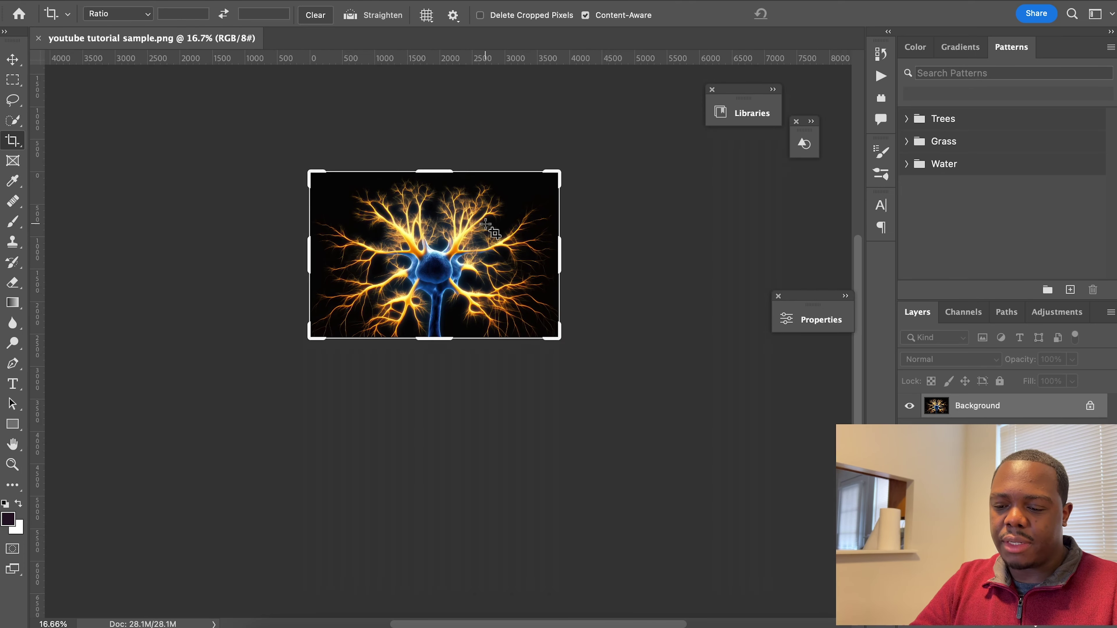
{"action": "left_click_drag", "start_coordinate": [561, 246], "coordinate": [676, 243]}
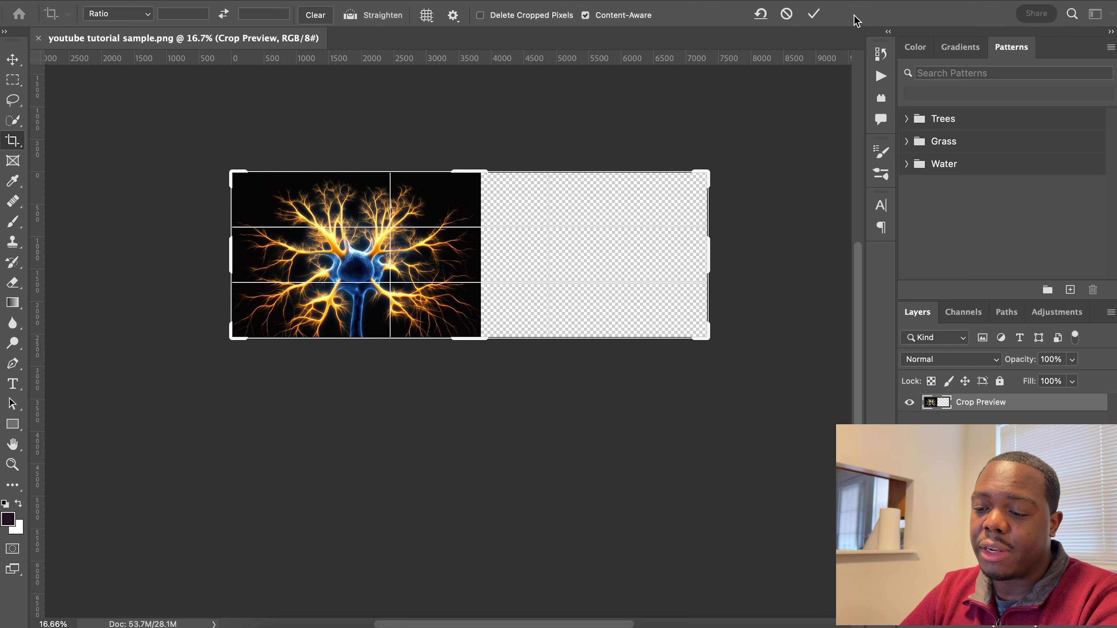
{"action": "left_click", "coordinate": [814, 15]}
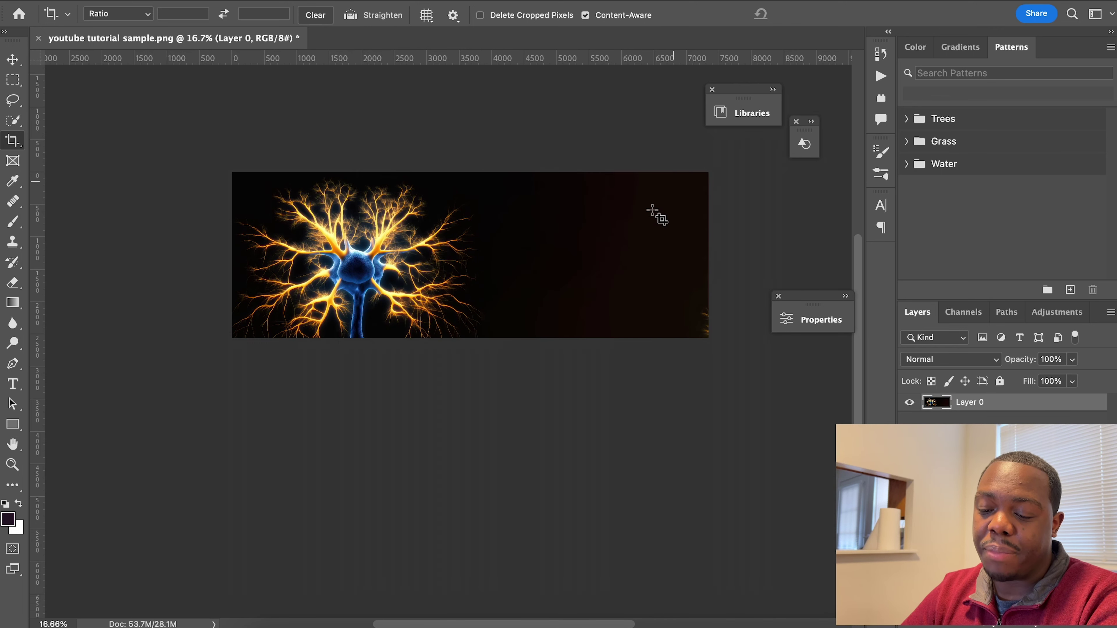
- Brush the sampled dark background colour over the orange glow at the lower-right edge
{"action": "scroll", "coordinate": [566, 295], "scroll_direction": "up", "scroll_amount": 5}
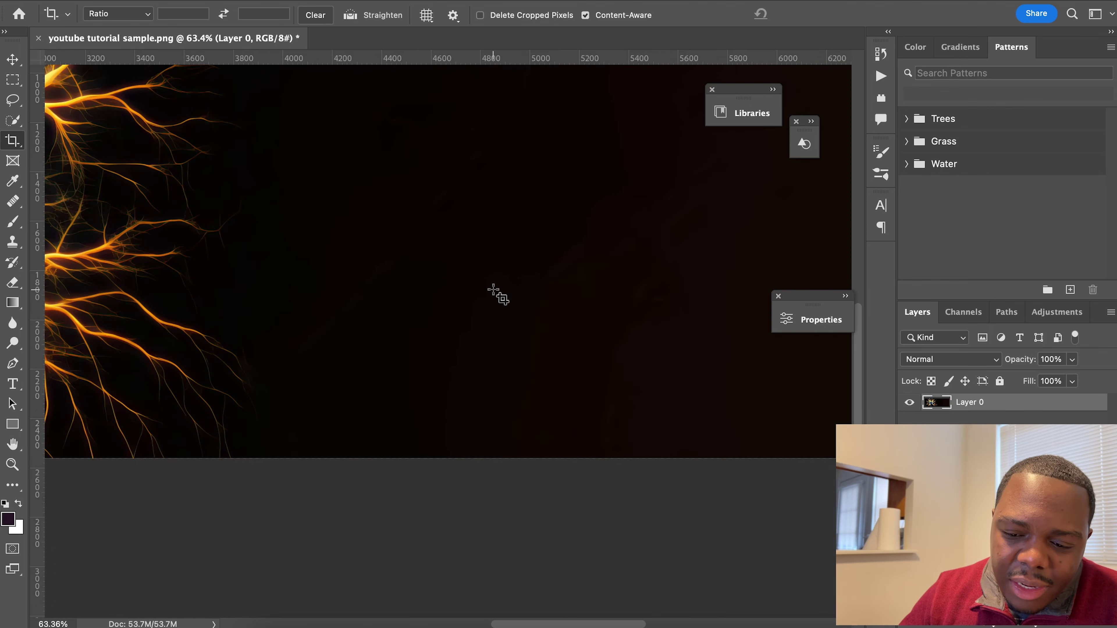
{"action": "scroll", "coordinate": [495, 294], "scroll_direction": "down", "scroll_amount": 2}
{"action": "scroll", "coordinate": [493, 294], "scroll_direction": "down", "scroll_amount": 2}
{"action": "scroll", "coordinate": [561, 311], "scroll_direction": "right", "scroll_amount": 4}
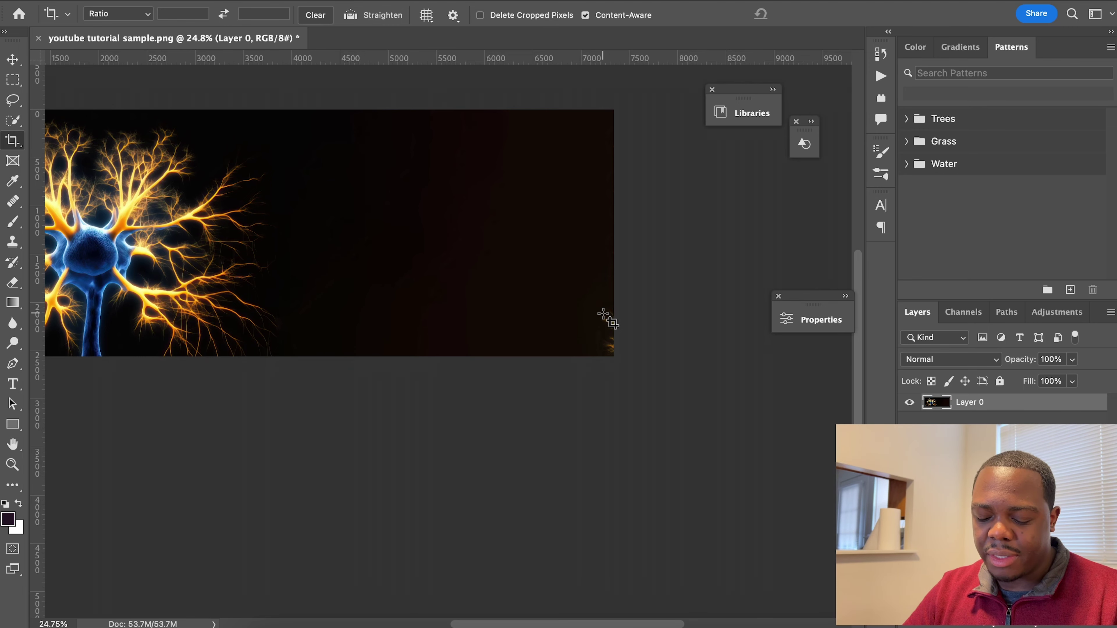
{"action": "key", "text": "b"}
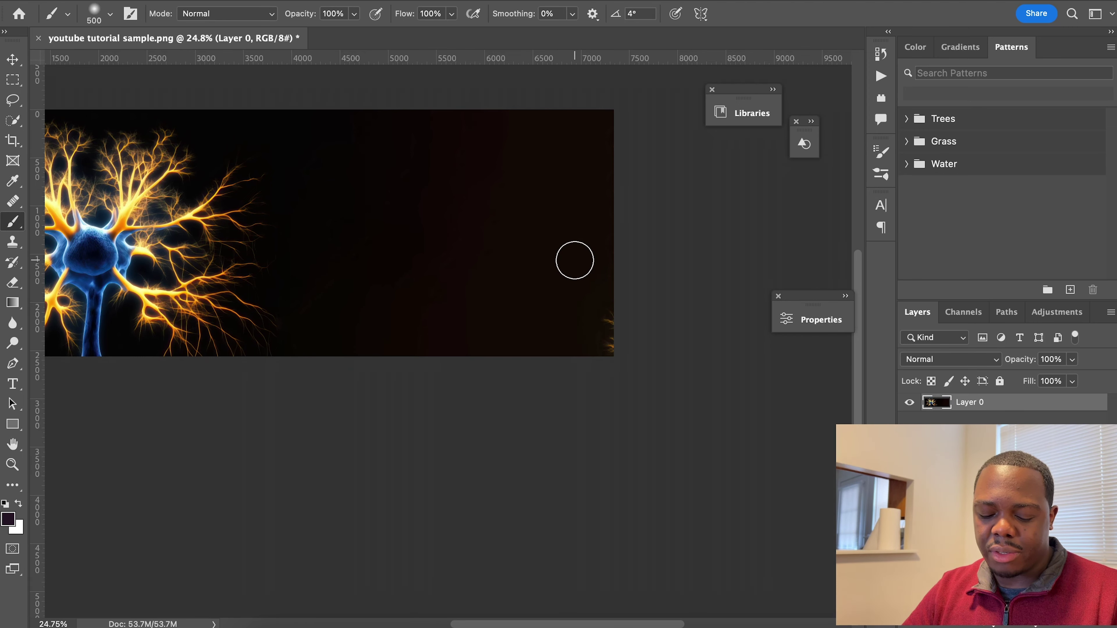
{"action": "left_click", "coordinate": [596, 275], "text": "alt"}
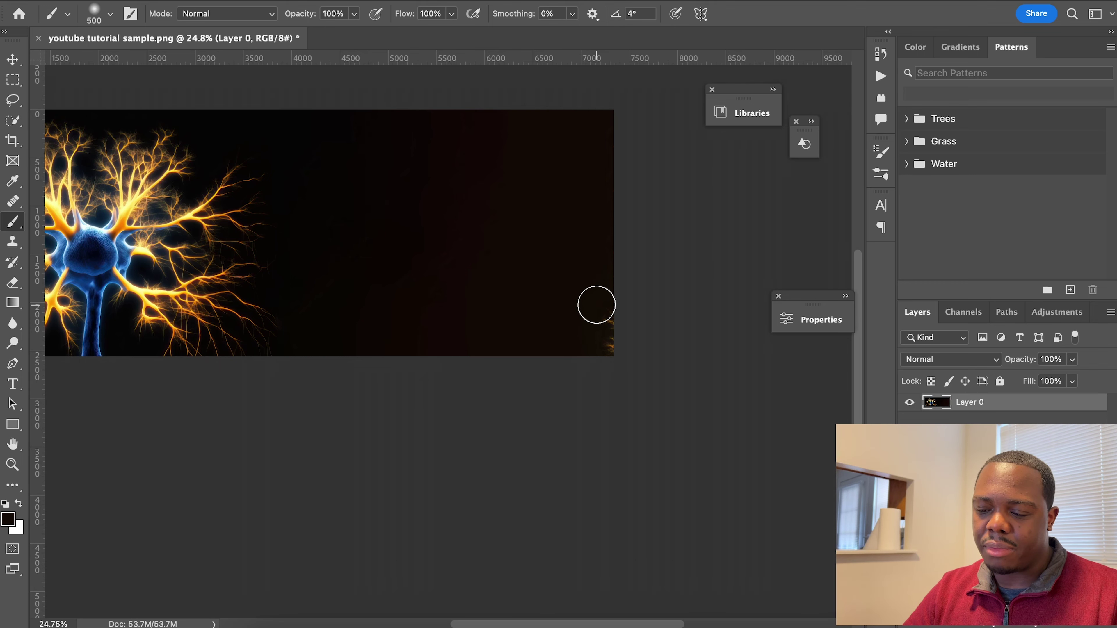
{"action": "left_click_drag", "start_coordinate": [608, 302], "coordinate": [593, 374]}
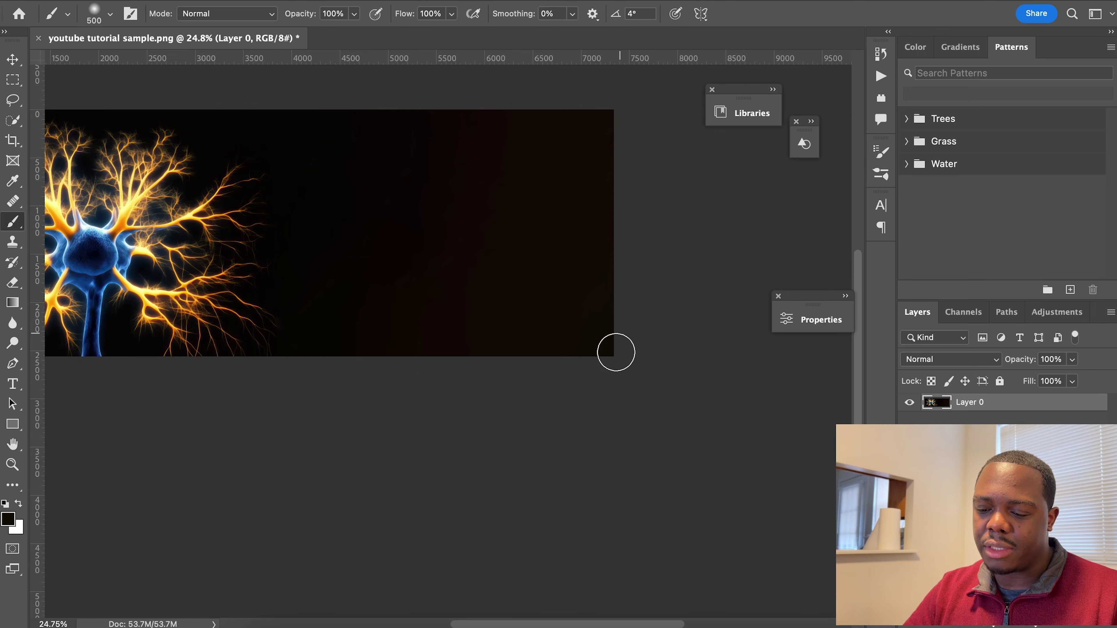
{"action": "scroll", "coordinate": [643, 374], "scroll_direction": "up", "scroll_amount": 2}
{"action": "scroll", "coordinate": [644, 374], "scroll_direction": "right", "scroll_amount": 1}
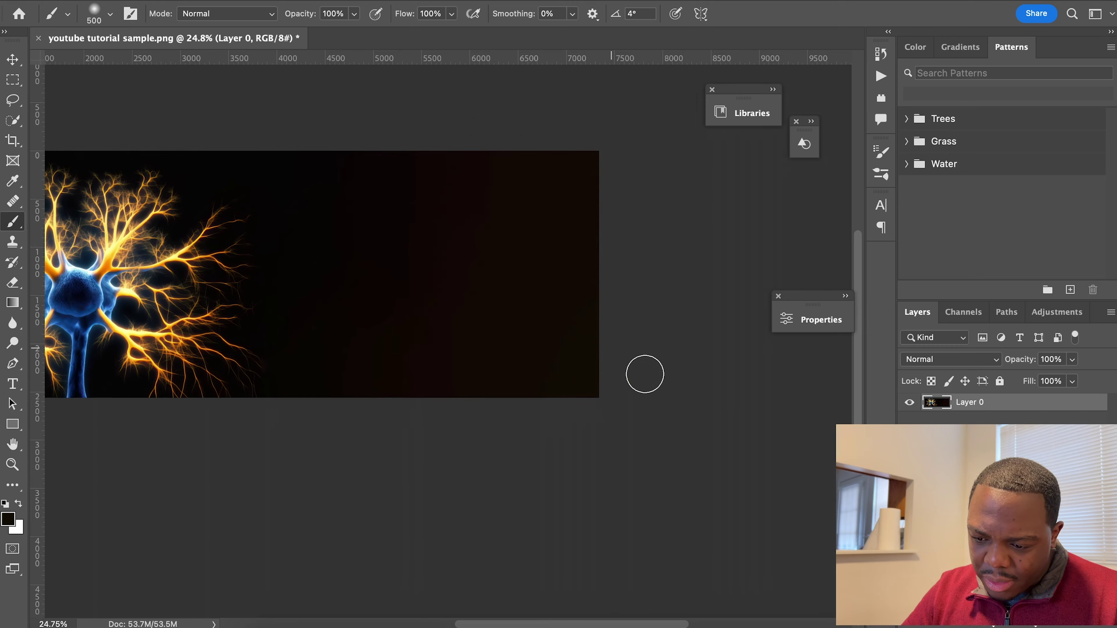
{"action": "scroll", "coordinate": [622, 367], "scroll_direction": "up", "scroll_amount": 1, "text": "alt"}
{"action": "scroll", "coordinate": [625, 364], "scroll_direction": "up", "scroll_amount": 5, "text": "alt"}
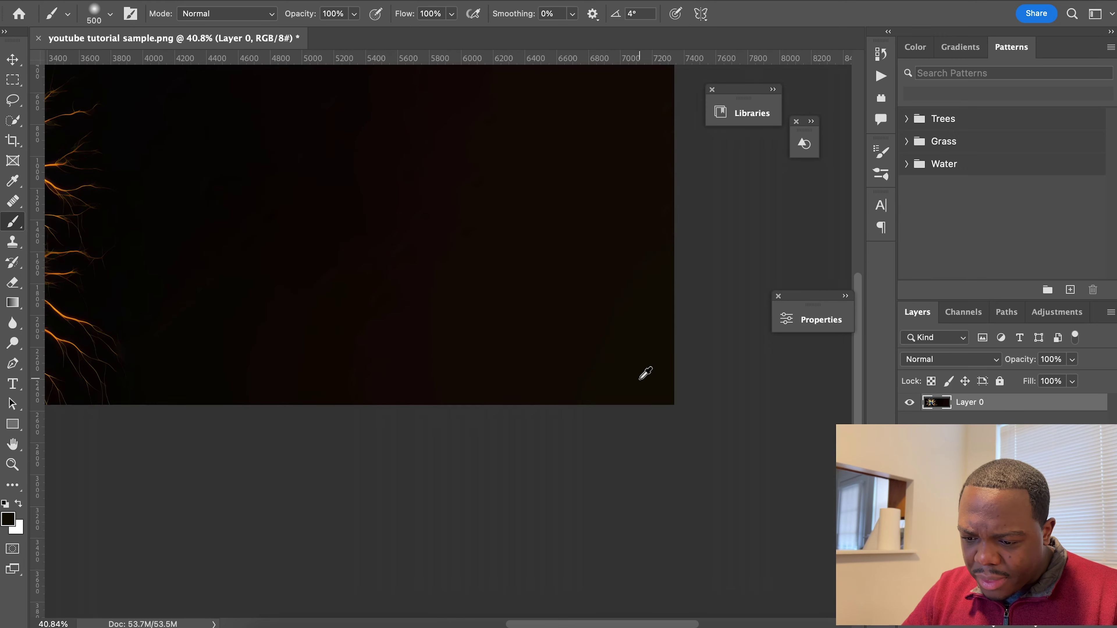
{"action": "scroll", "coordinate": [645, 374], "scroll_direction": "down", "scroll_amount": 4, "text": "alt"}
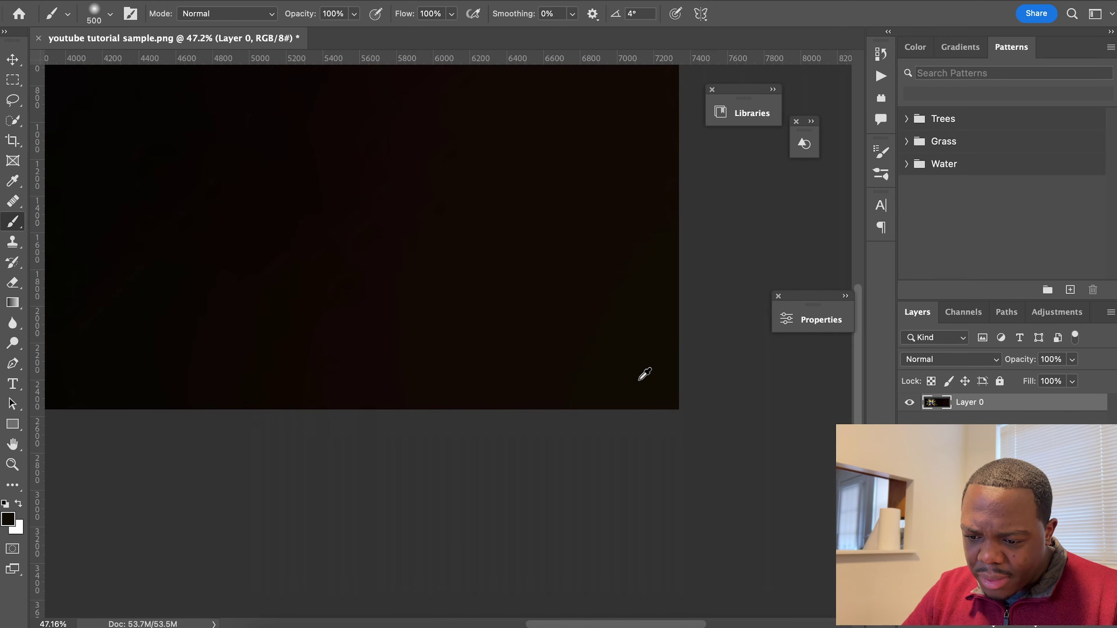
{"action": "scroll", "coordinate": [615, 365], "scroll_direction": "down", "scroll_amount": 4, "text": "alt"}
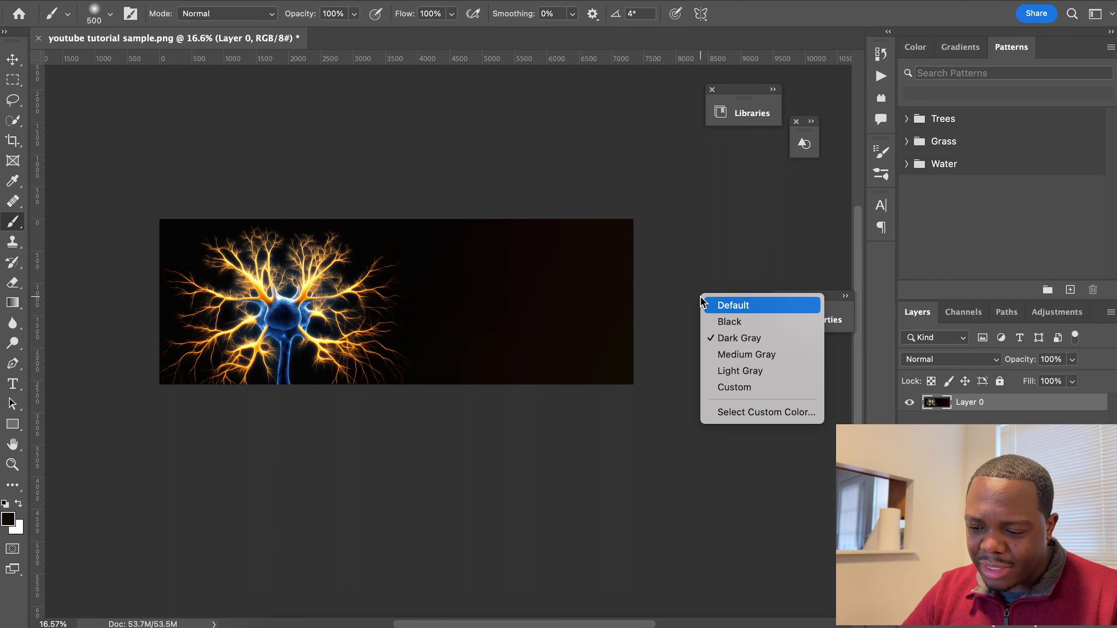
- Set the pasteboard to Black and paint the brownish right side black with an 1100 px brush
{"action": "right_click", "coordinate": [701, 295]}
{"action": "left_click", "coordinate": [743, 325]}
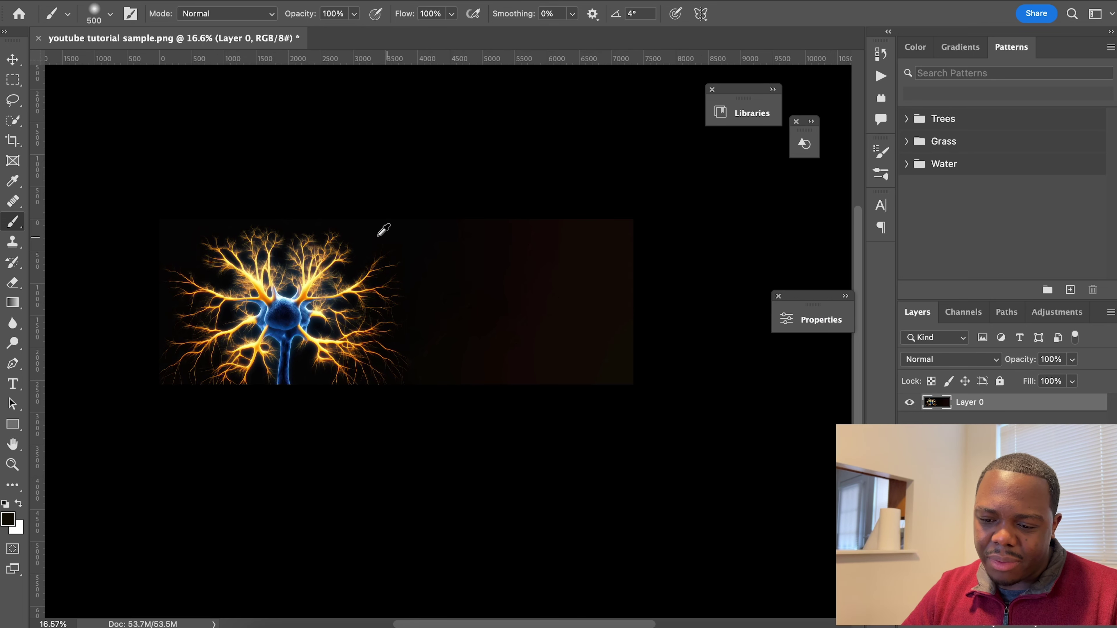
{"action": "left_click_drag", "start_coordinate": [371, 233], "coordinate": [382, 233]}
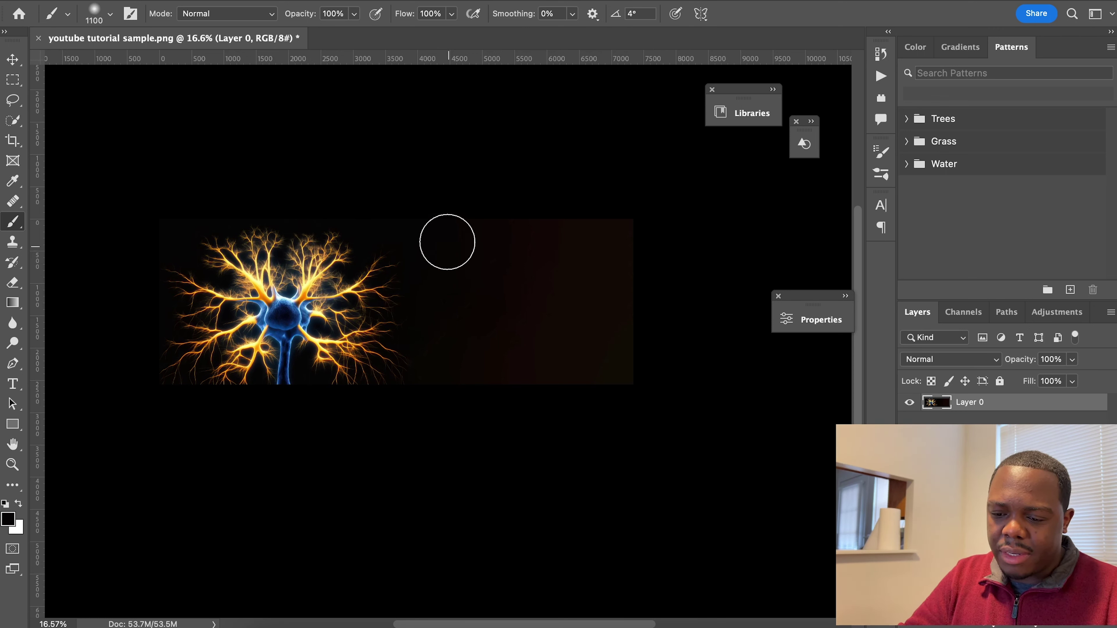
{"action": "key", "text": "bracketright"}
{"action": "key", "text": "bracketright"}
{"action": "key", "text": "bracketright"}
{"action": "mouse_move", "coordinate": [446, 242]}
{"action": "left_mouse_down"}
{"action": "mouse_move", "coordinate": [459, 427]}
{"action": "mouse_move", "coordinate": [476, 352]}
{"action": "mouse_move", "coordinate": [563, 227]}
{"action": "mouse_move", "coordinate": [540, 451]}
{"action": "left_mouse_up"}
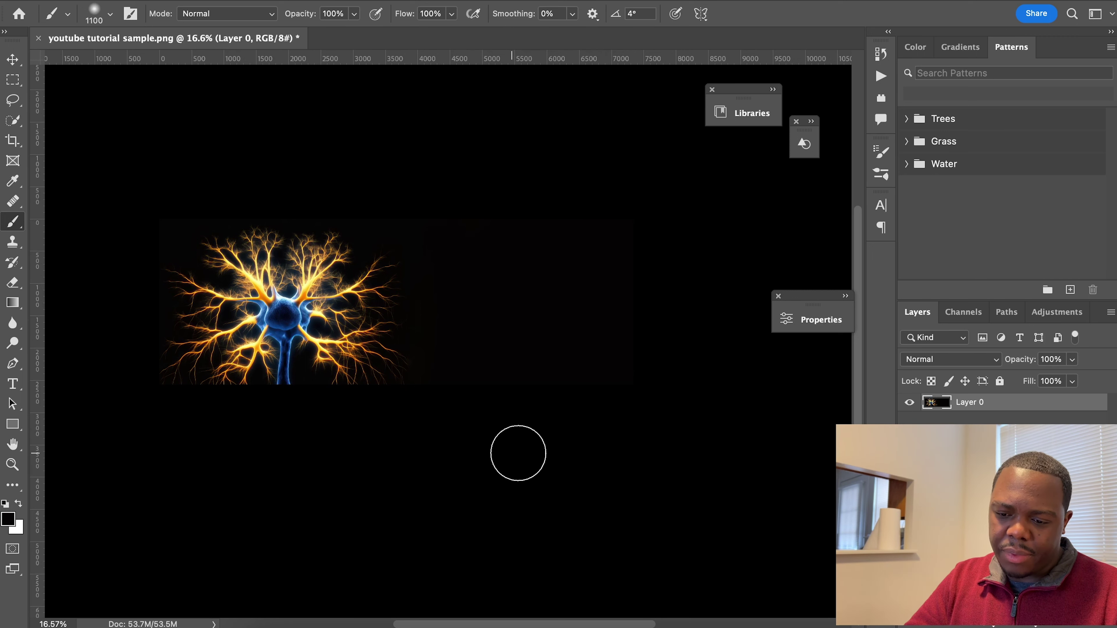
- Return the canvas pasteboard colour to Dark Gray
{"action": "right_click", "coordinate": [707, 436]}
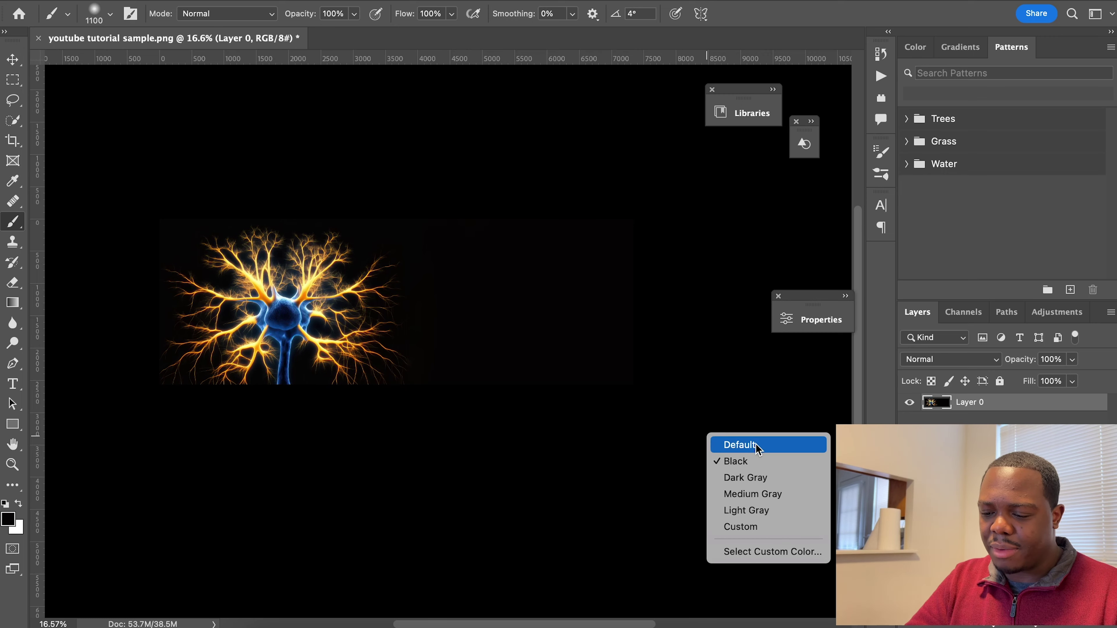
{"action": "left_click", "coordinate": [747, 478]}
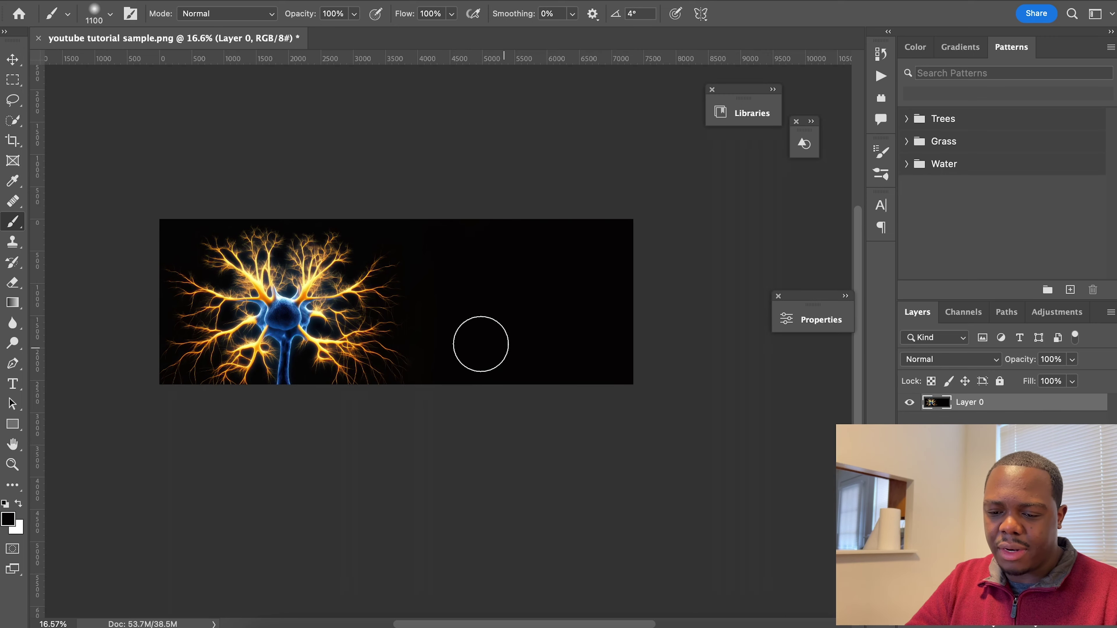
{"action": "scroll", "coordinate": [359, 310], "scroll_direction": "up", "scroll_amount": 5}
{"action": "scroll", "coordinate": [359, 310], "scroll_direction": "down", "scroll_amount": 3}
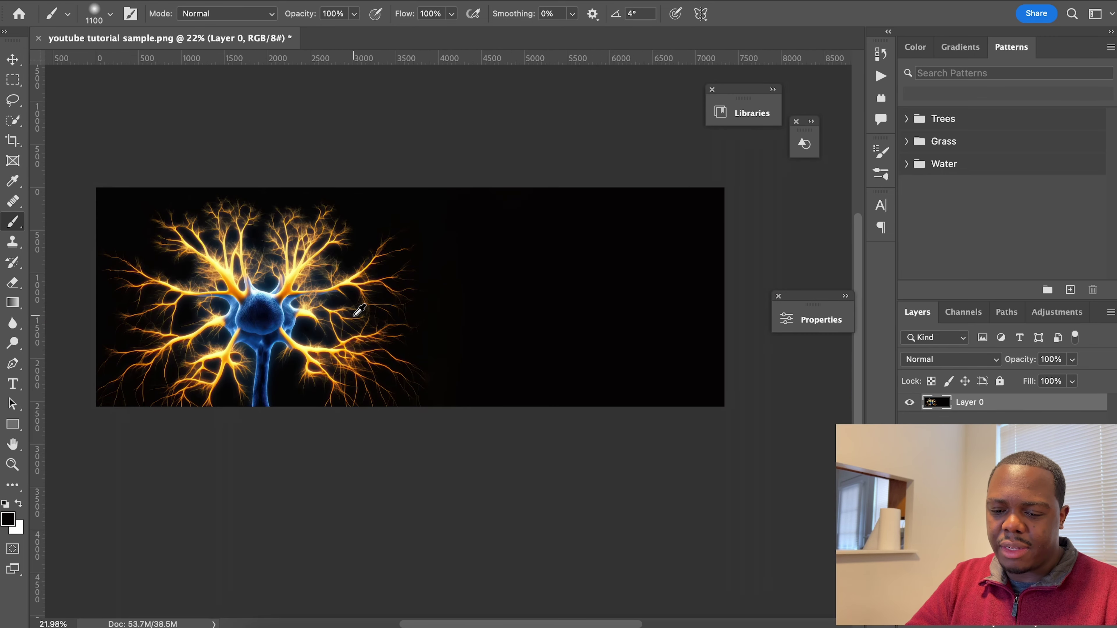
{"action": "scroll", "coordinate": [404, 299], "scroll_direction": "left", "scroll_amount": 3}
{"action": "scroll", "coordinate": [360, 295], "scroll_direction": "right", "scroll_amount": 3}
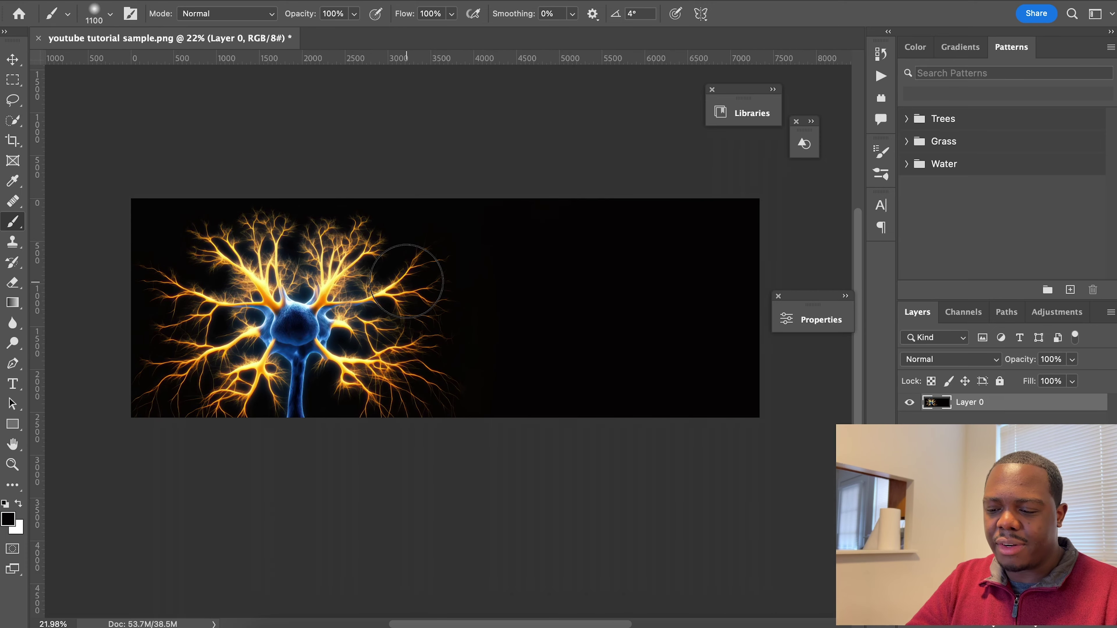
{"action": "scroll", "coordinate": [387, 267], "scroll_direction": "left", "scroll_amount": 3}
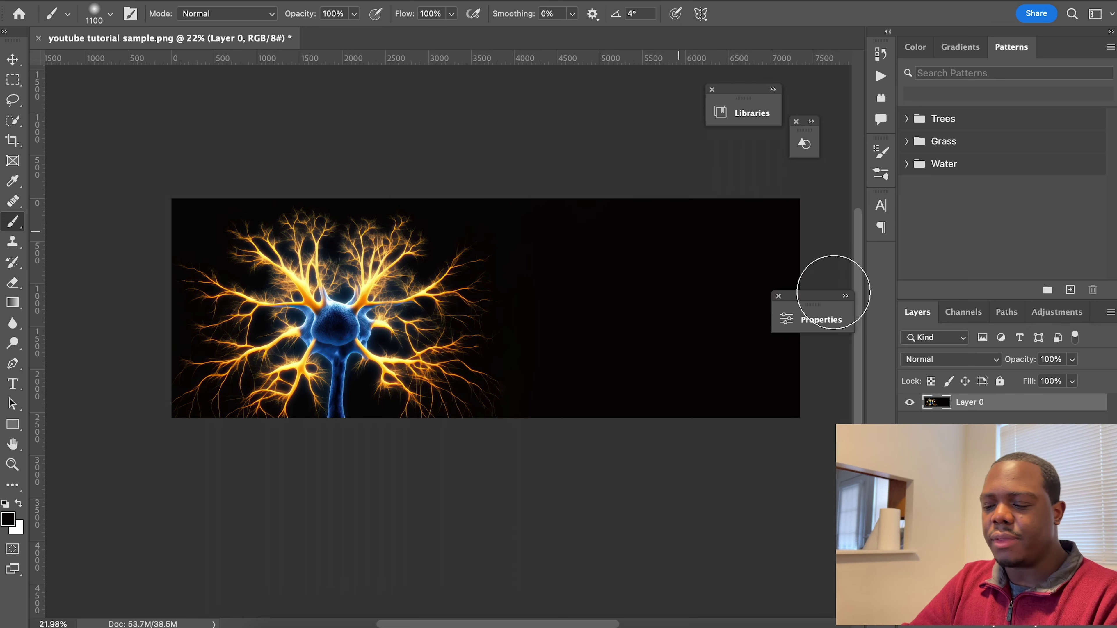
{"action": "right_click", "coordinate": [1056, 414]}
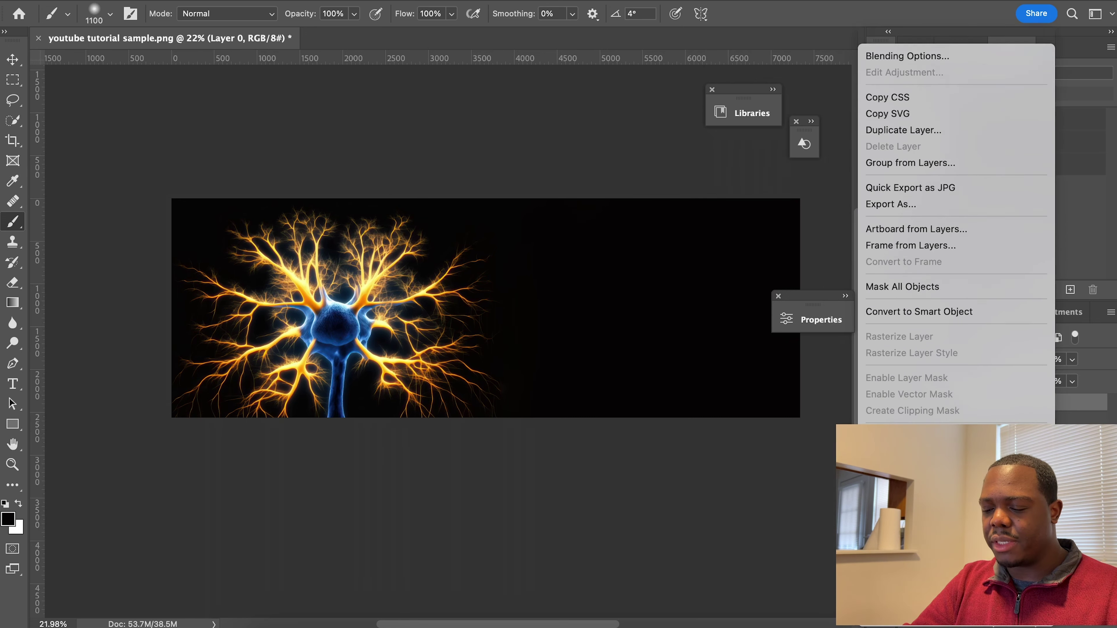
- Flatten Layer 0 into a single Background layer and save the PNG
{"action": "scroll", "coordinate": [970, 383], "scroll_direction": "down", "scroll_amount": 5}
{"action": "left_click", "coordinate": [945, 418]}
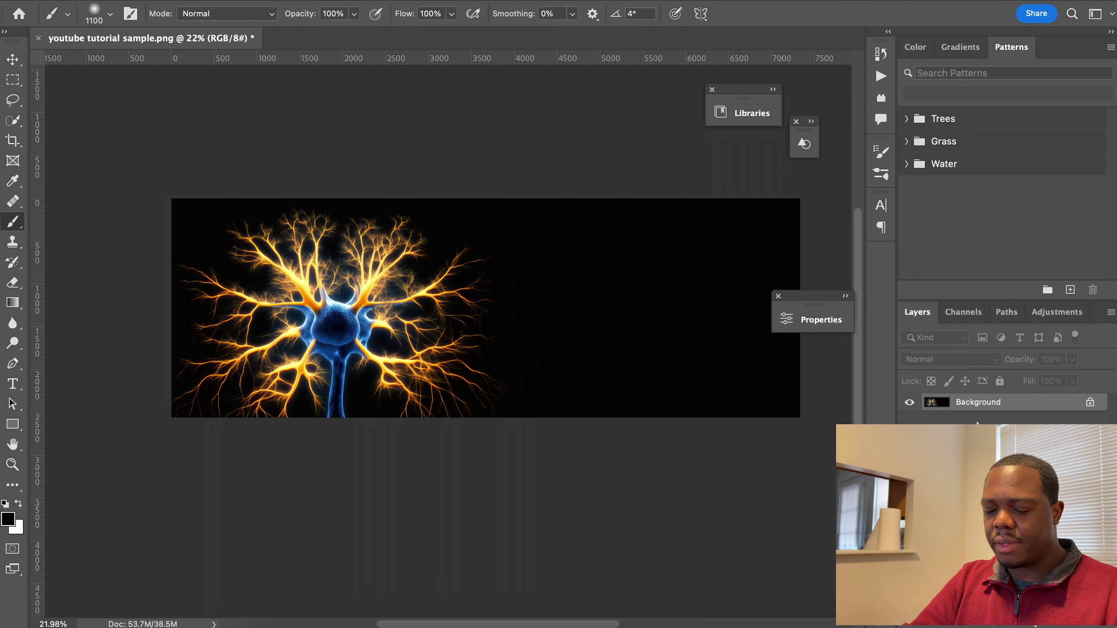
{"action": "key", "text": "super+s"}
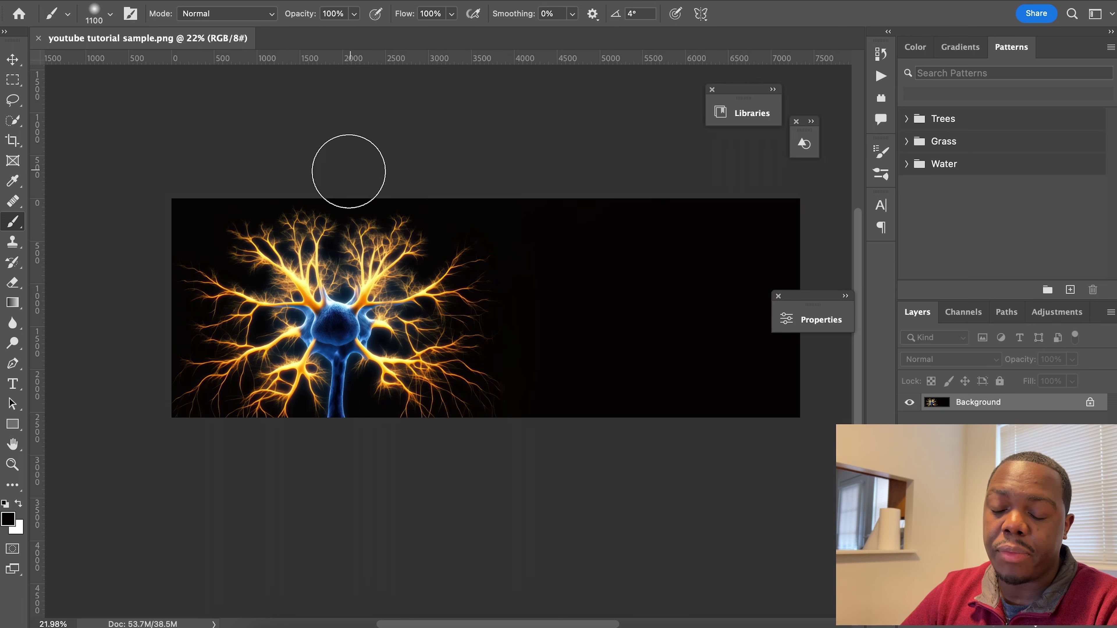
- Check the saved youtube tutorial sample.png on the Desktop in Finder, then launch Adobe Bridge
{"action": "key", "text": "super+Tab"}
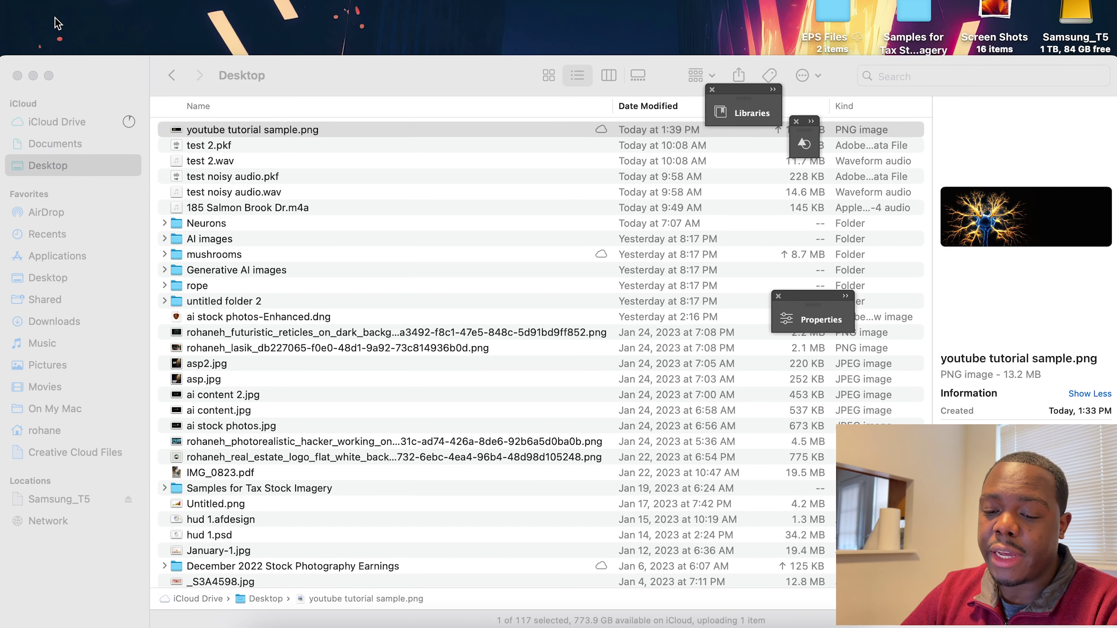
{"action": "mouse_move", "coordinate": [765, 616]}
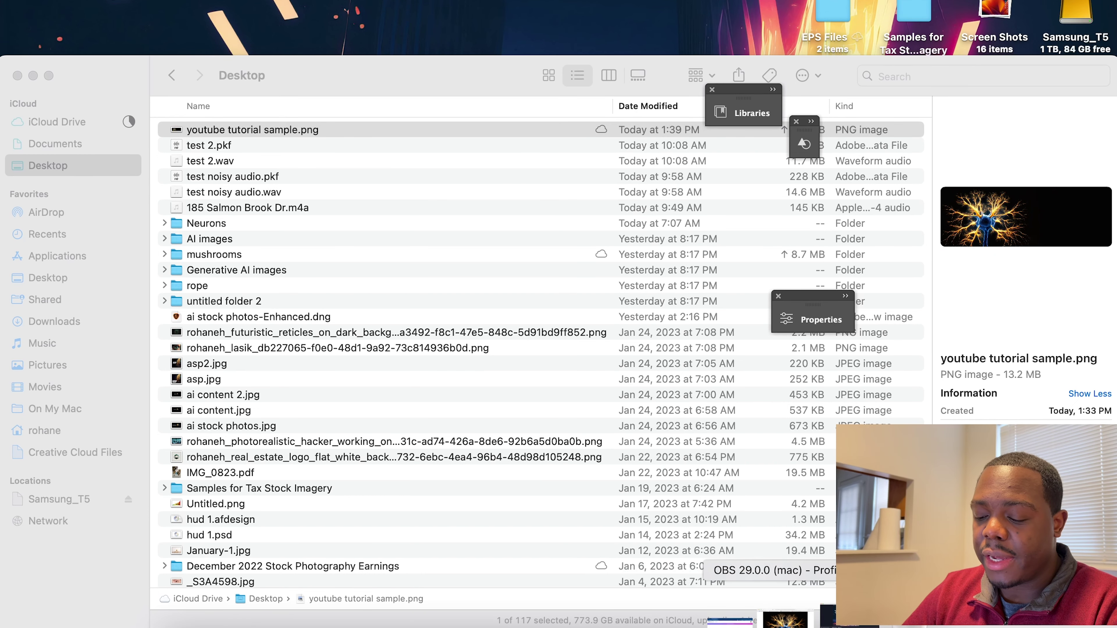
{"action": "right_click", "coordinate": [435, 135]}
{"action": "mouse_move", "coordinate": [523, 159]}
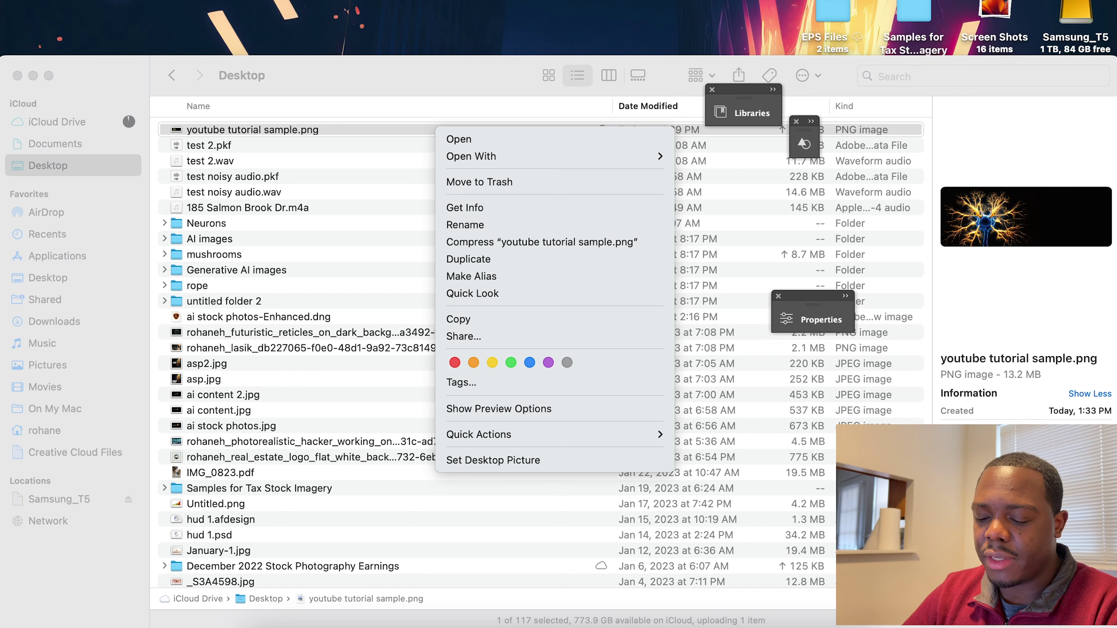
{"action": "left_click", "coordinate": [506, 67]}
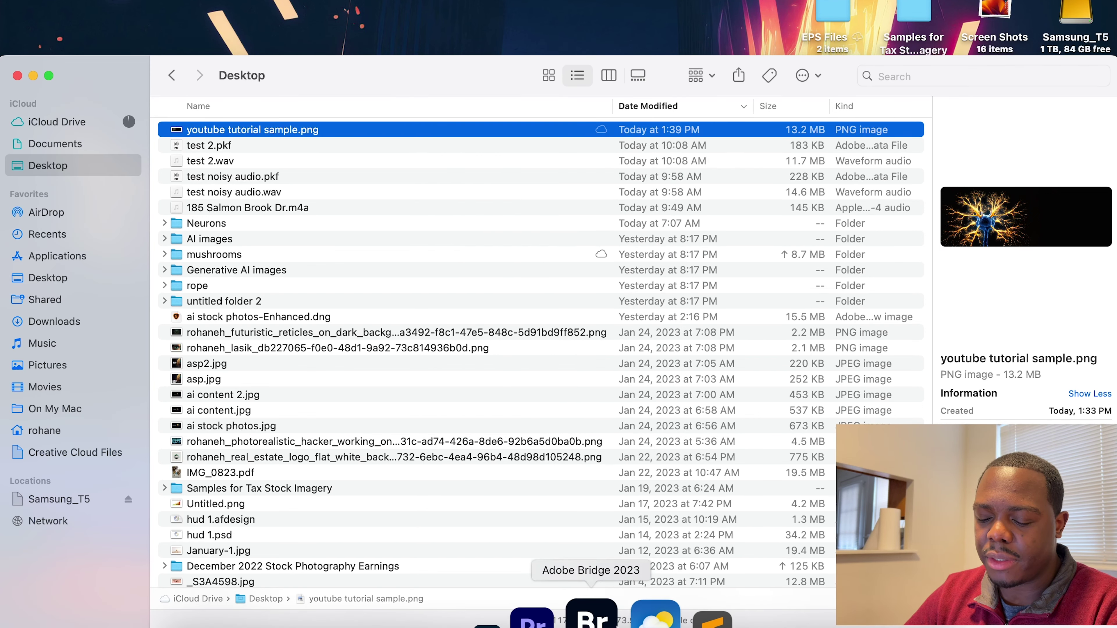
{"action": "left_click", "coordinate": [591, 616]}
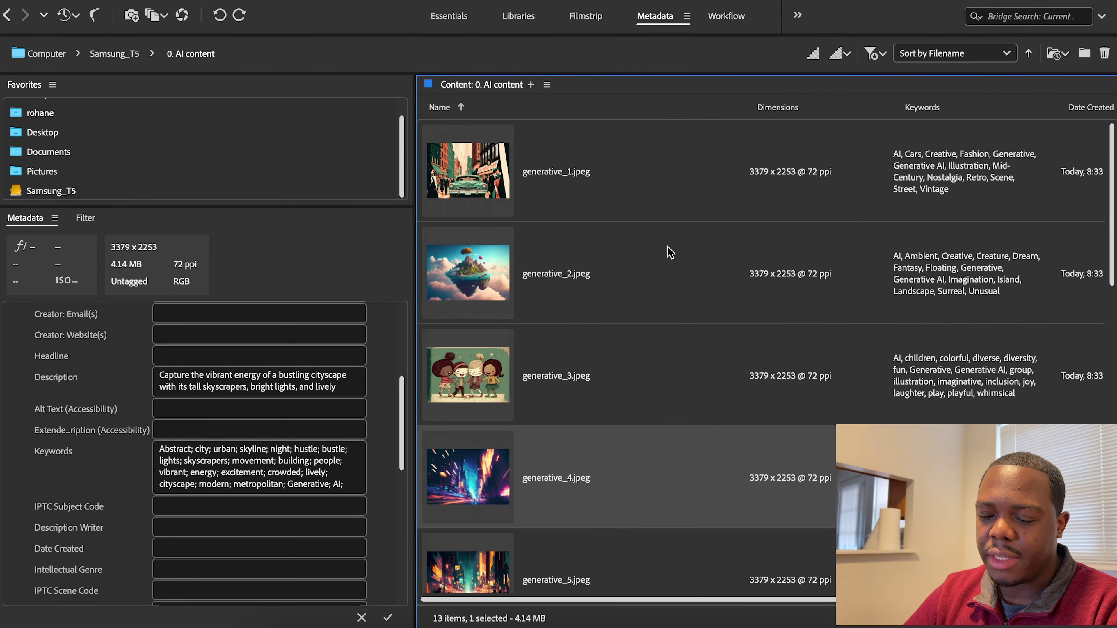
- Show the Desktop folder from Favorites in Adobe Bridge
{"action": "scroll", "coordinate": [670, 252], "scroll_direction": "down", "scroll_amount": 10}
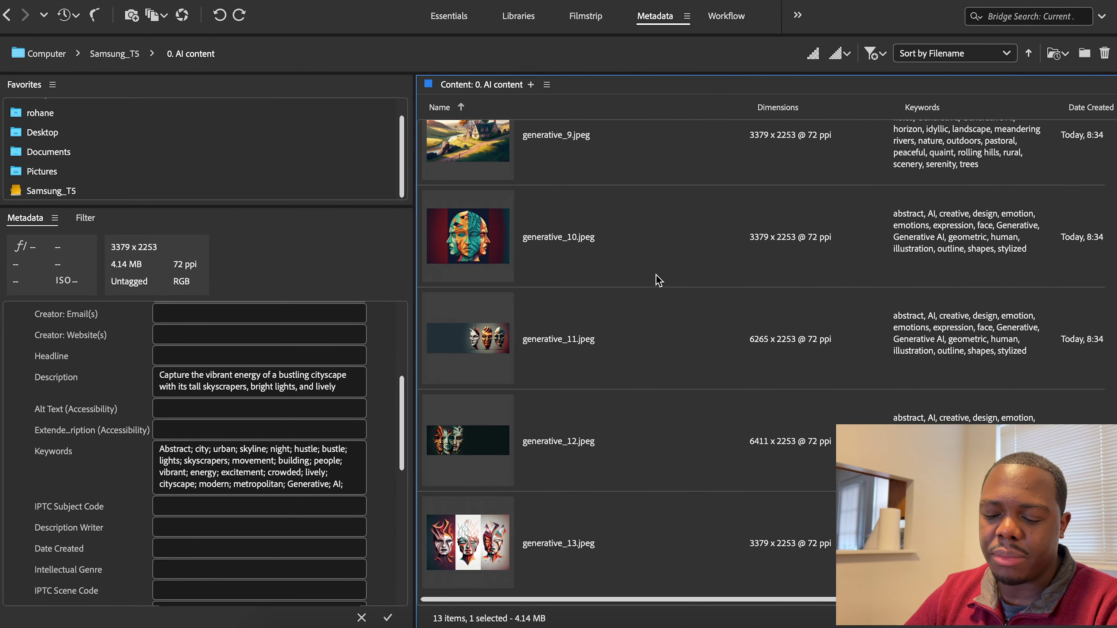
{"action": "scroll", "coordinate": [658, 280], "scroll_direction": "up", "scroll_amount": 10}
{"action": "scroll", "coordinate": [661, 291], "scroll_direction": "down", "scroll_amount": 10}
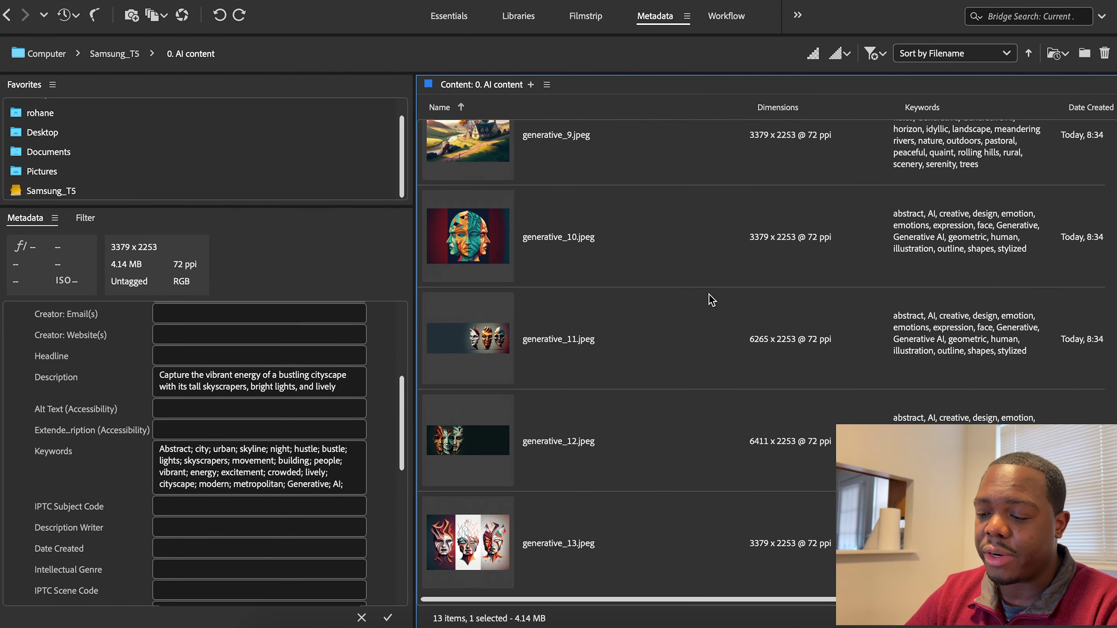
{"action": "scroll", "coordinate": [744, 305], "scroll_direction": "up", "scroll_amount": 10}
{"action": "scroll", "coordinate": [739, 297], "scroll_direction": "down", "scroll_amount": 10}
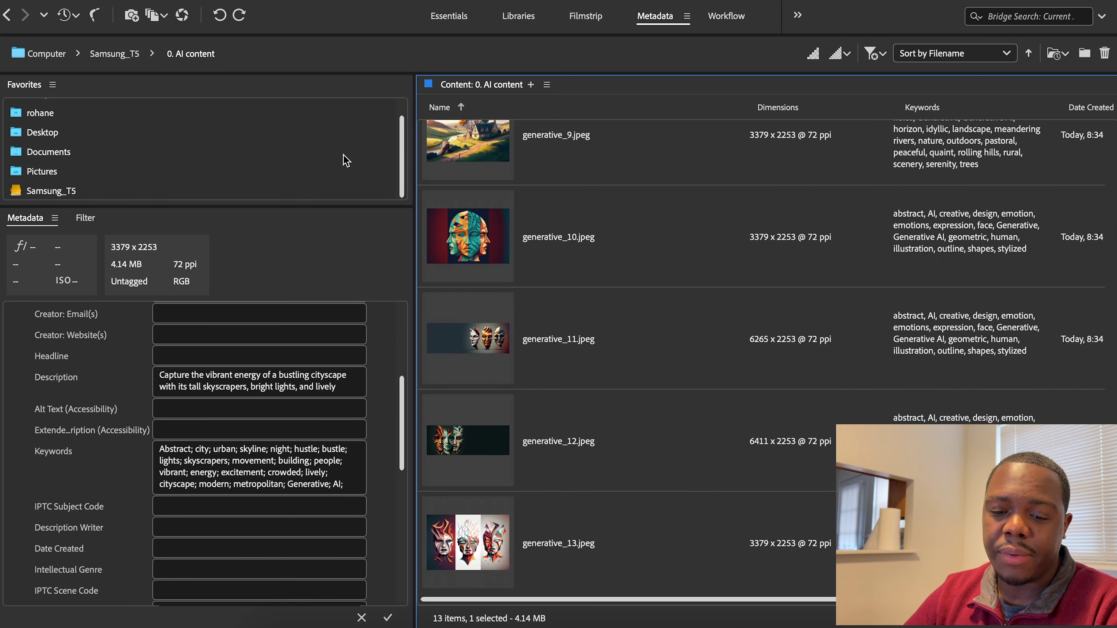
{"action": "left_click", "coordinate": [46, 133]}
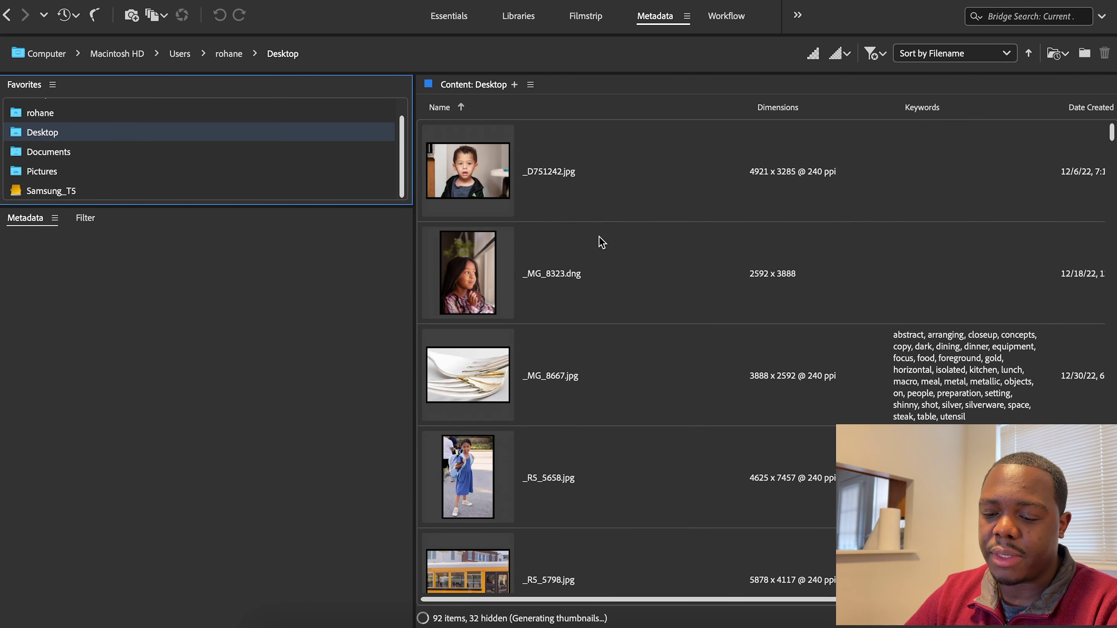
- Select youtube tutorial sample.png and widen the Metadata panel to its copyright fields
{"action": "scroll", "coordinate": [600, 242], "scroll_direction": "down", "scroll_amount": 20}
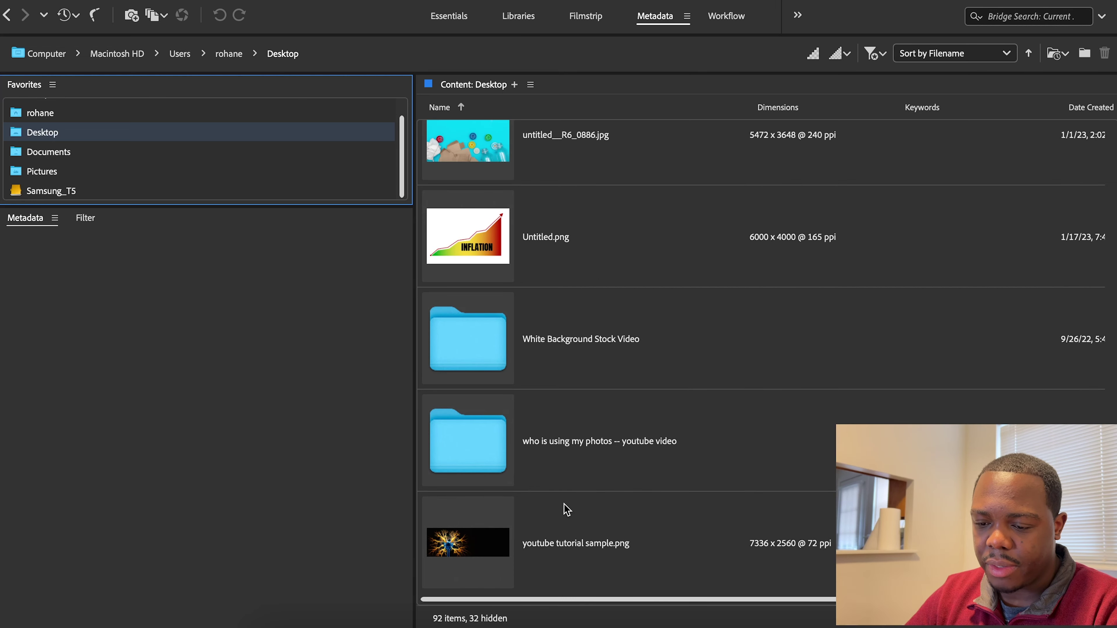
{"action": "left_click", "coordinate": [512, 572]}
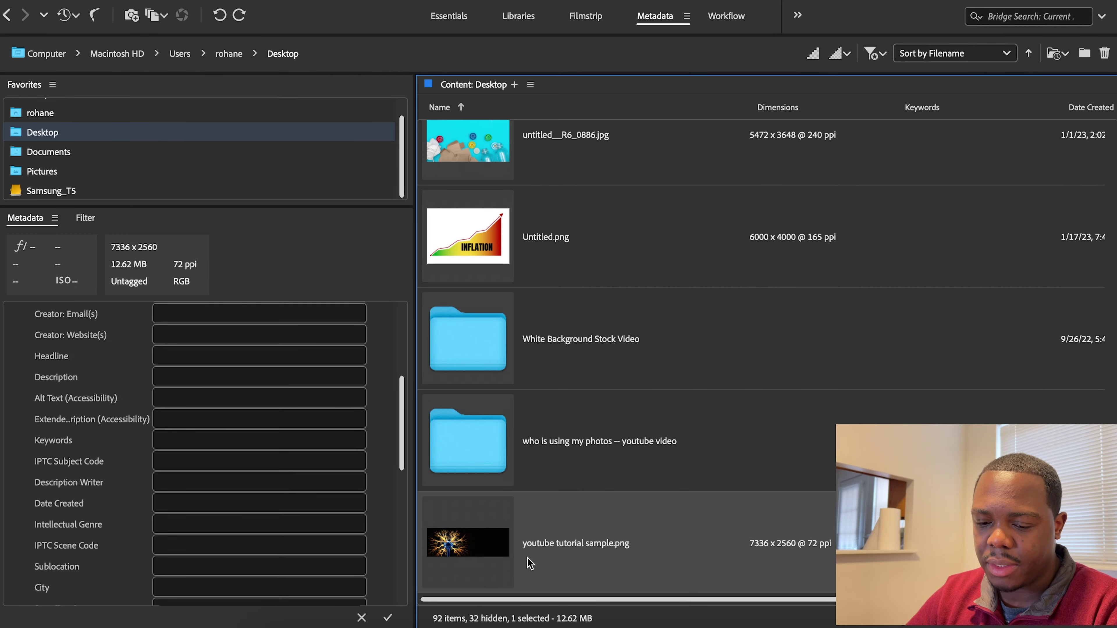
{"action": "left_click_drag", "start_coordinate": [414, 379], "coordinate": [448, 379]}
{"action": "scroll", "coordinate": [255, 401], "scroll_direction": "up", "scroll_amount": 2}
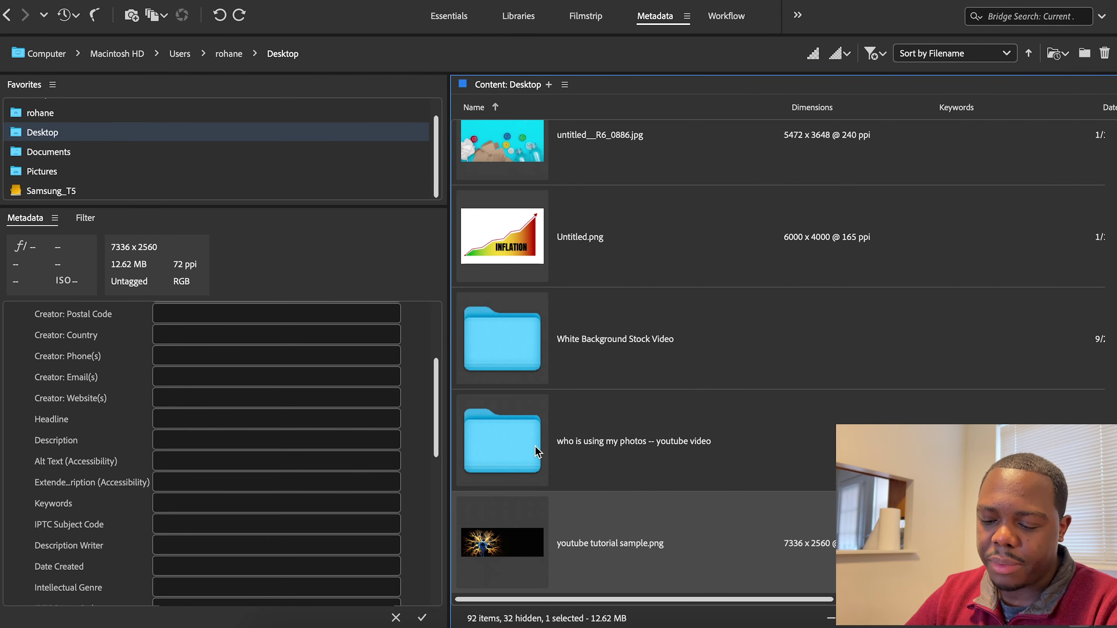
{"action": "scroll", "coordinate": [387, 470], "scroll_direction": "down", "scroll_amount": 10}
{"action": "scroll", "coordinate": [342, 442], "scroll_direction": "up", "scroll_amount": 3}
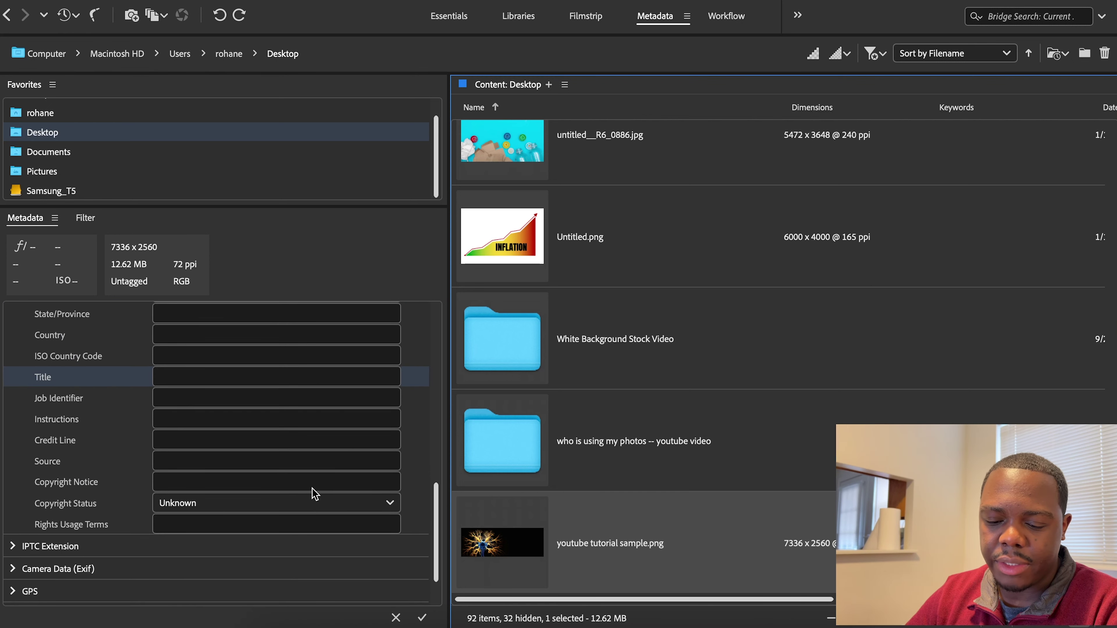
- Set Copyright Status to Copyrighted and enter the owner's name as Copyright Notice
{"action": "left_click", "coordinate": [310, 502]}
{"action": "left_click", "coordinate": [277, 555]}
{"action": "left_click", "coordinate": [239, 479]}
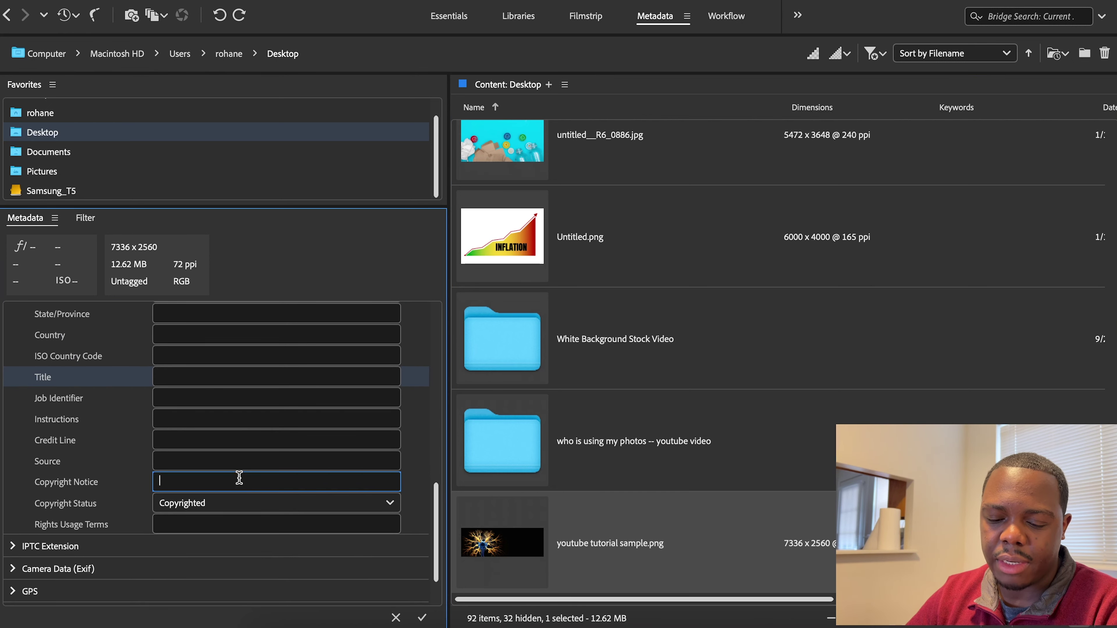
{"action": "type", "text": "Rohane Hamilton"}
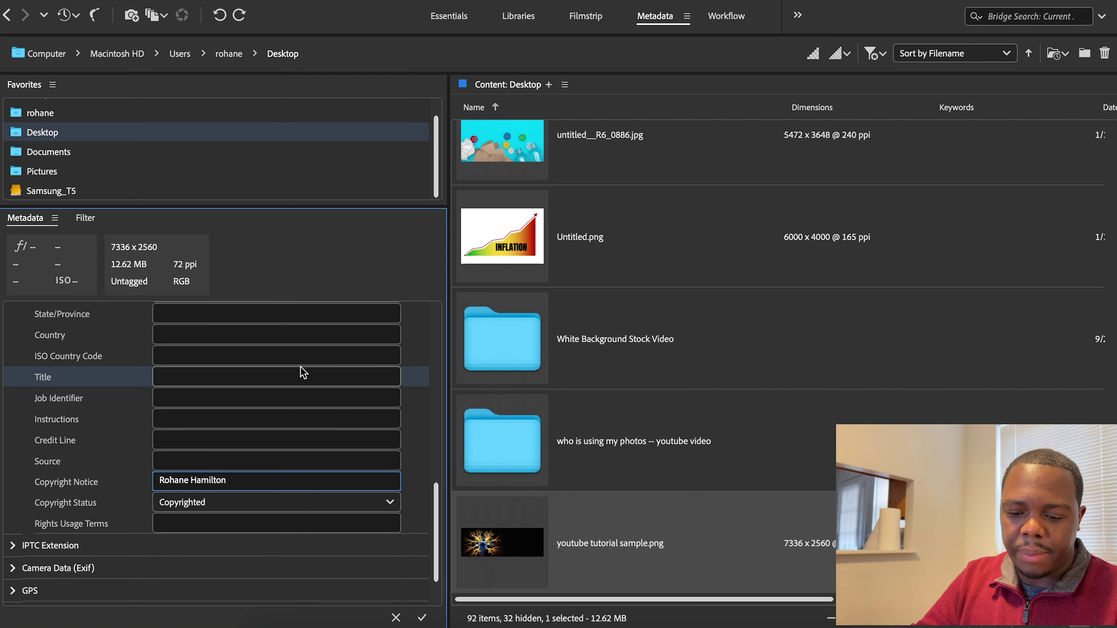
{"action": "left_click", "coordinate": [240, 379]}
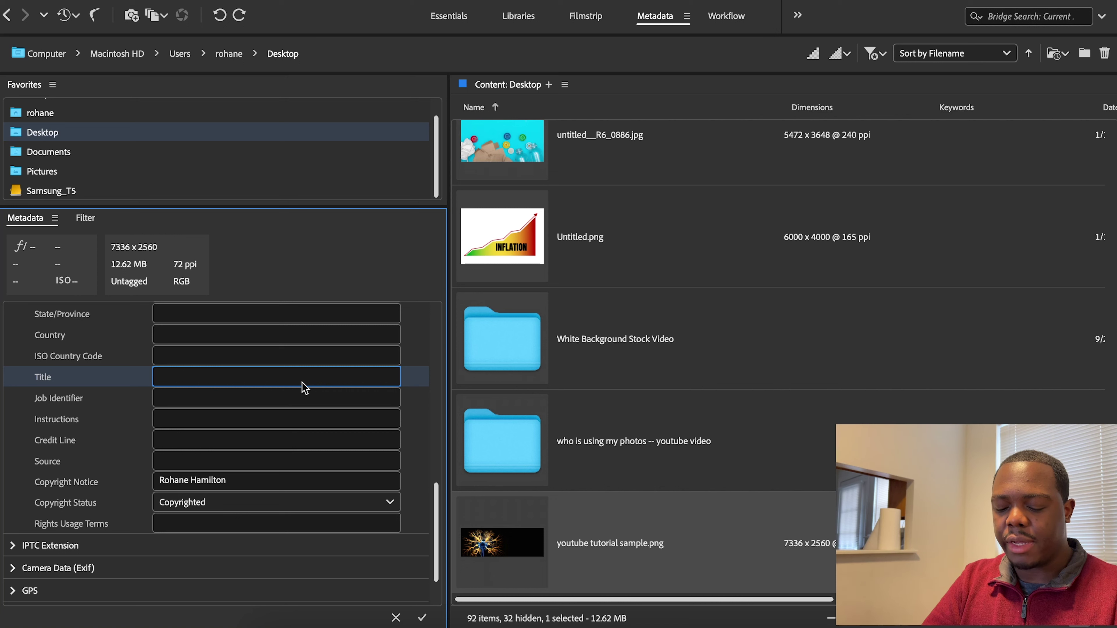
- Enter 'Neuron or synapse like strucuture showing electrical activity, Generative AI' in the IPTC Title field
{"action": "type", "text": "Neuron or syn"}
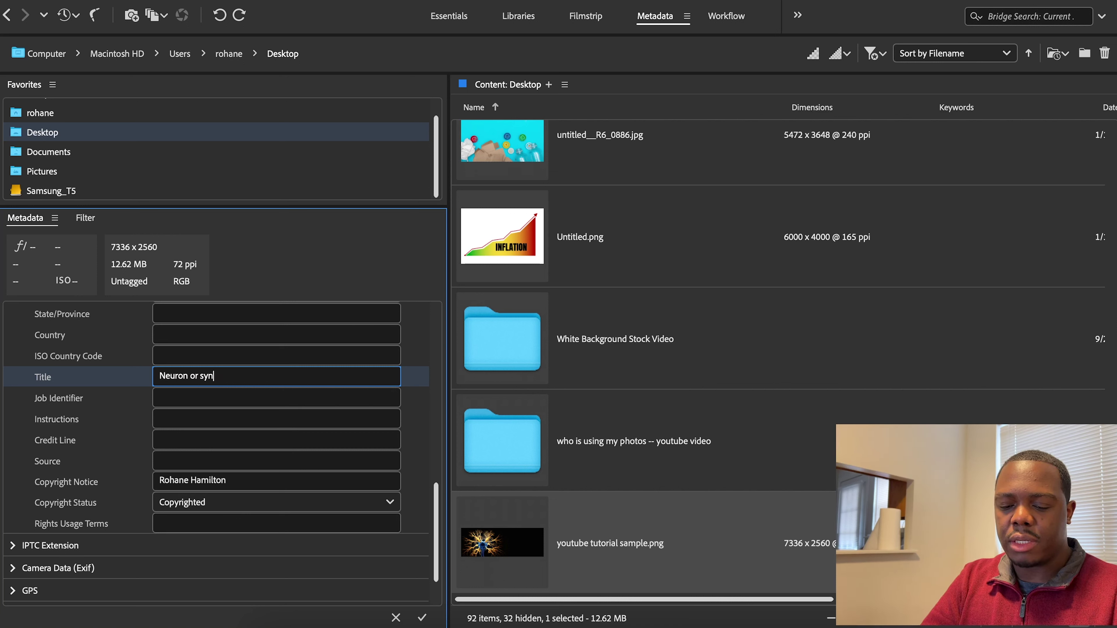
{"action": "type", "text": "apse "}
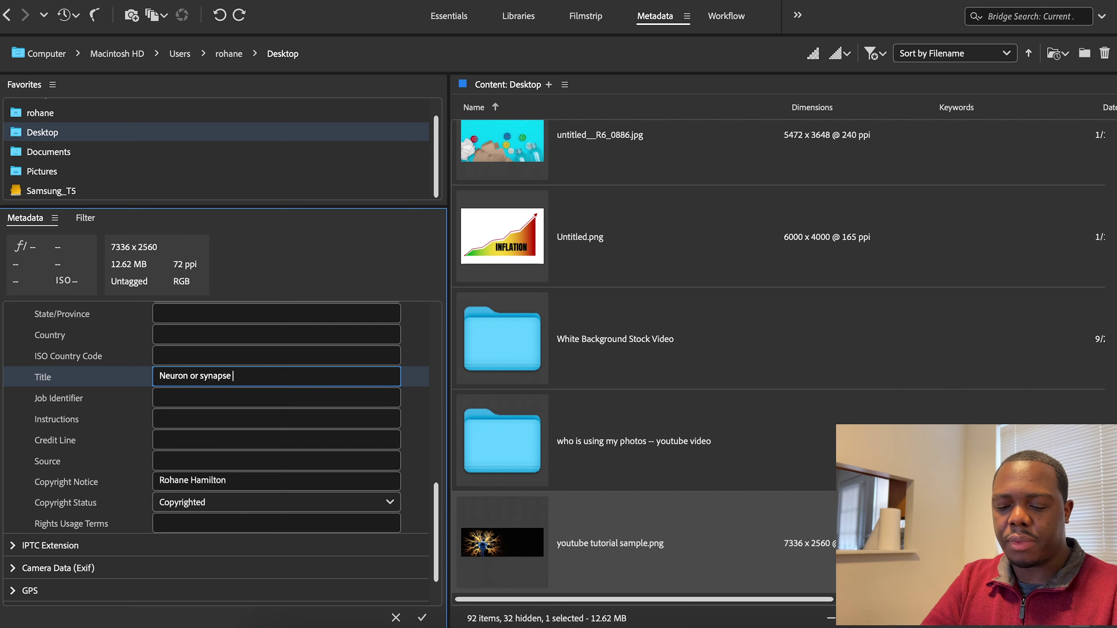
{"action": "type", "text": "like strucuture showing"}
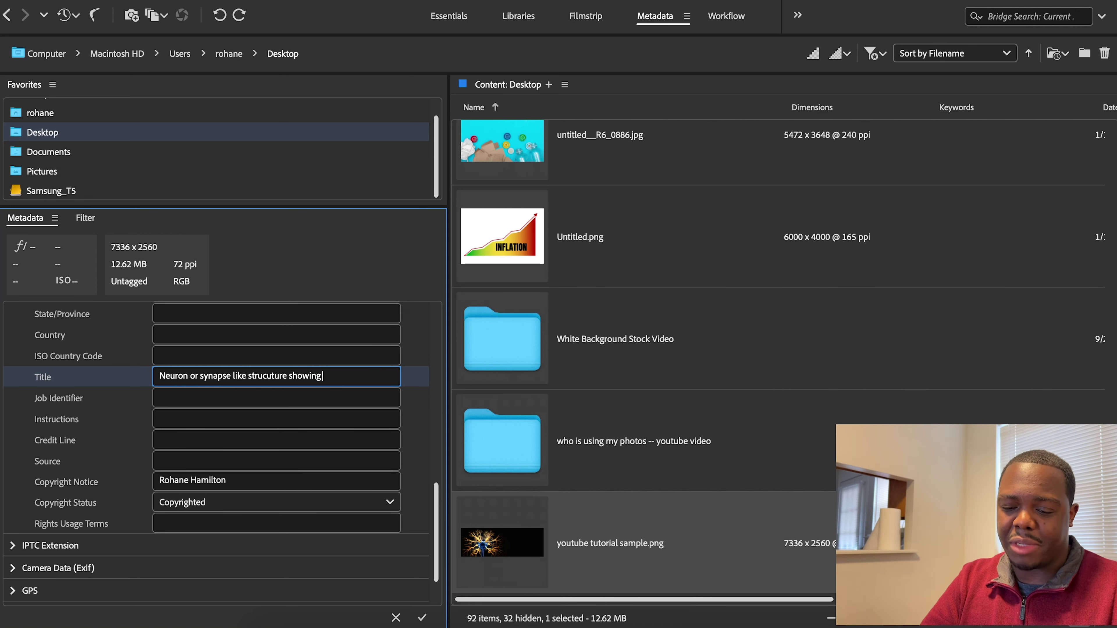
{"action": "type", "text": " electrical activity"}
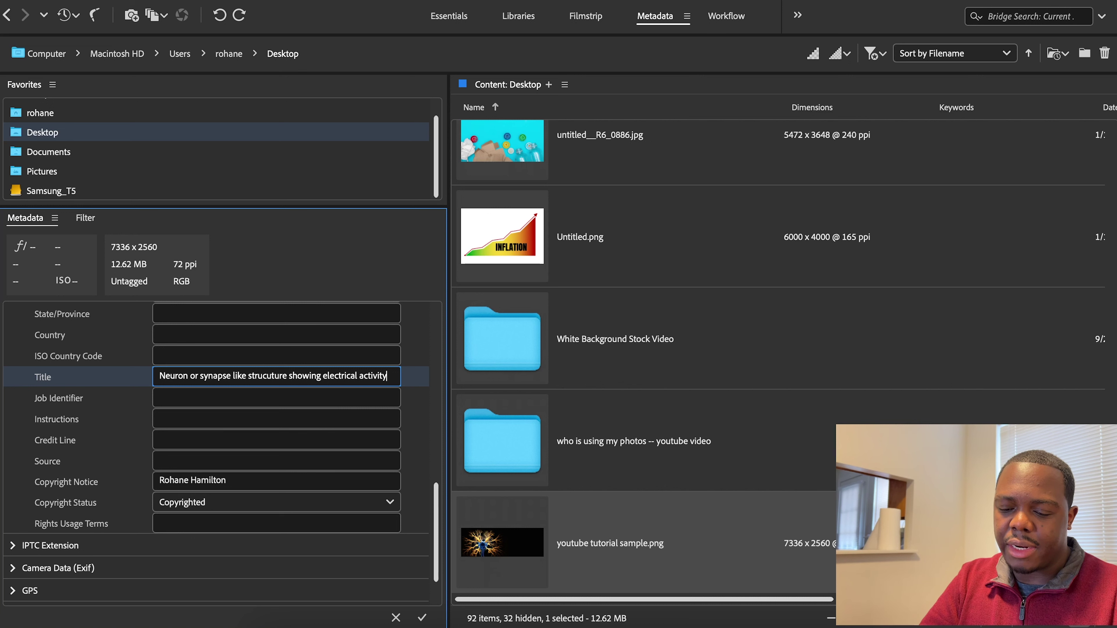
{"action": "type", "text": ". Gene"}
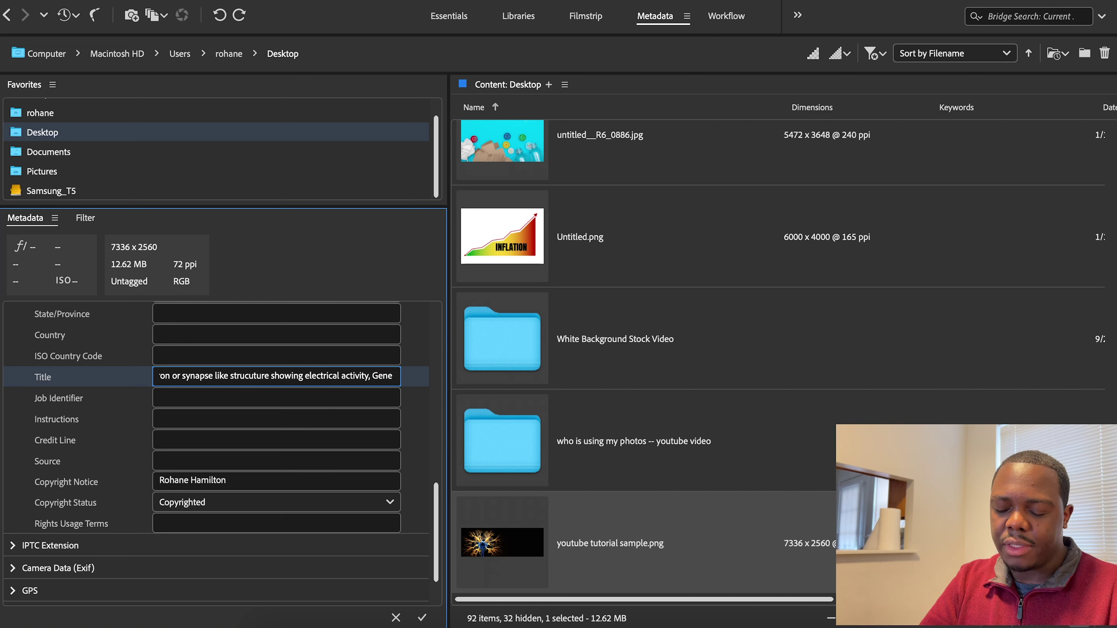
{"action": "type", "text": "rative AI"}
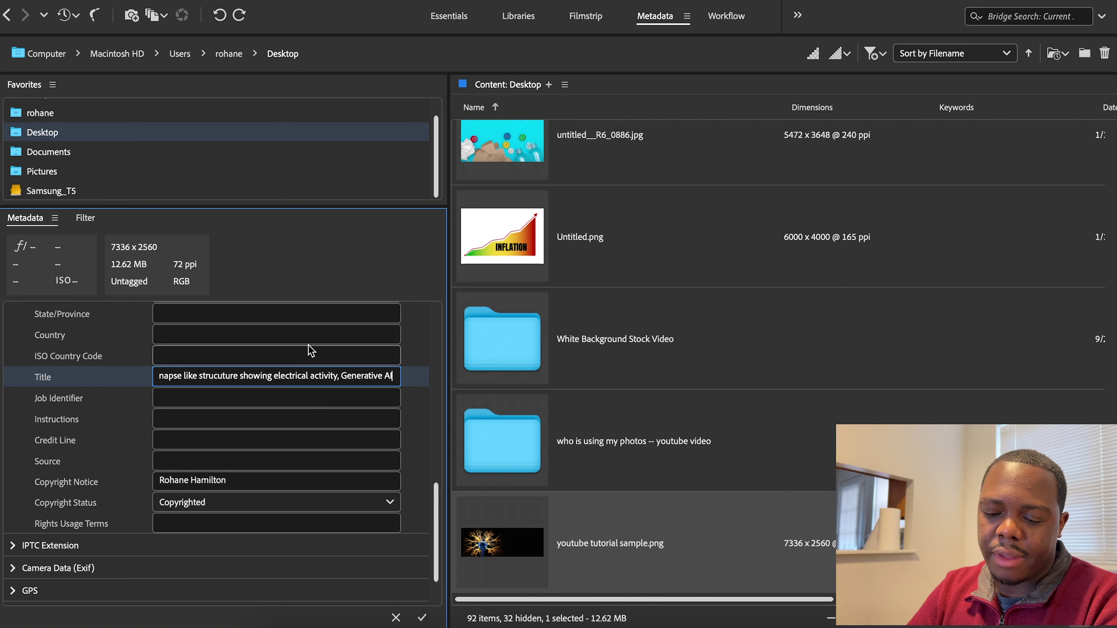
{"action": "left_click_drag", "start_coordinate": [341, 376], "coordinate": [452, 383]}
{"action": "left_click_drag", "start_coordinate": [329, 377], "coordinate": [413, 382]}
{"action": "left_click", "coordinate": [339, 376]}
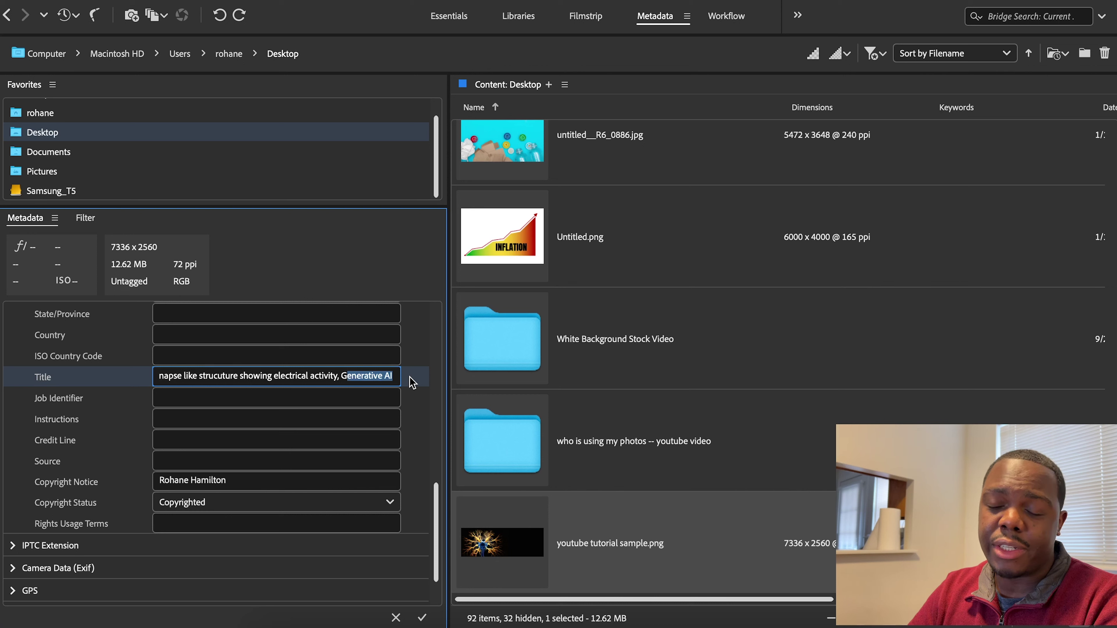
{"action": "left_click", "coordinate": [371, 376]}
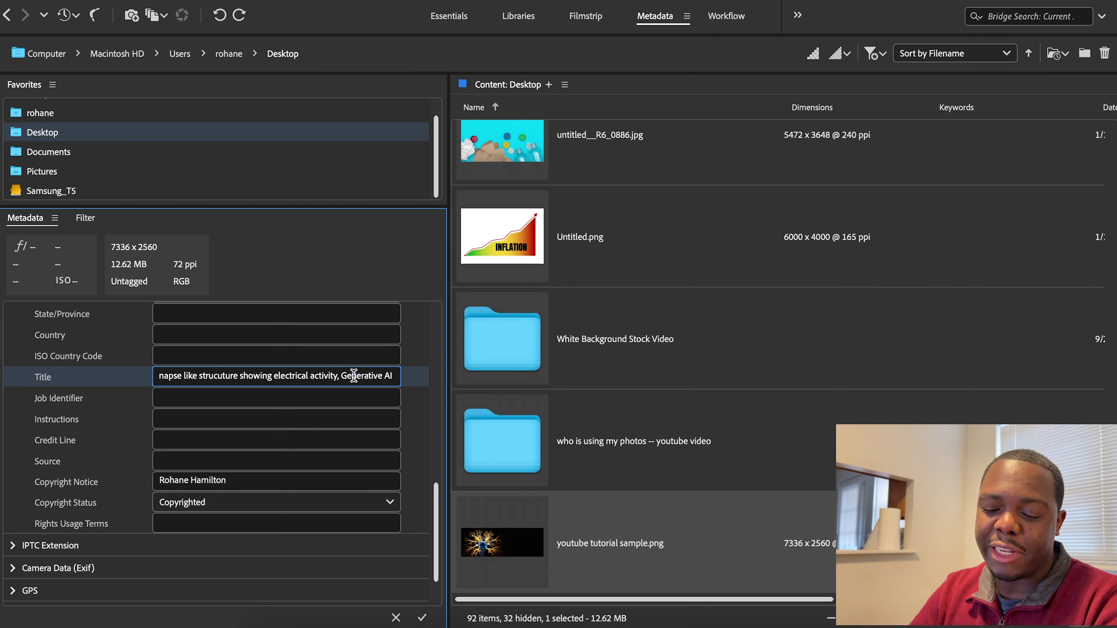
{"action": "left_click_drag", "start_coordinate": [354, 376], "coordinate": [436, 376]}
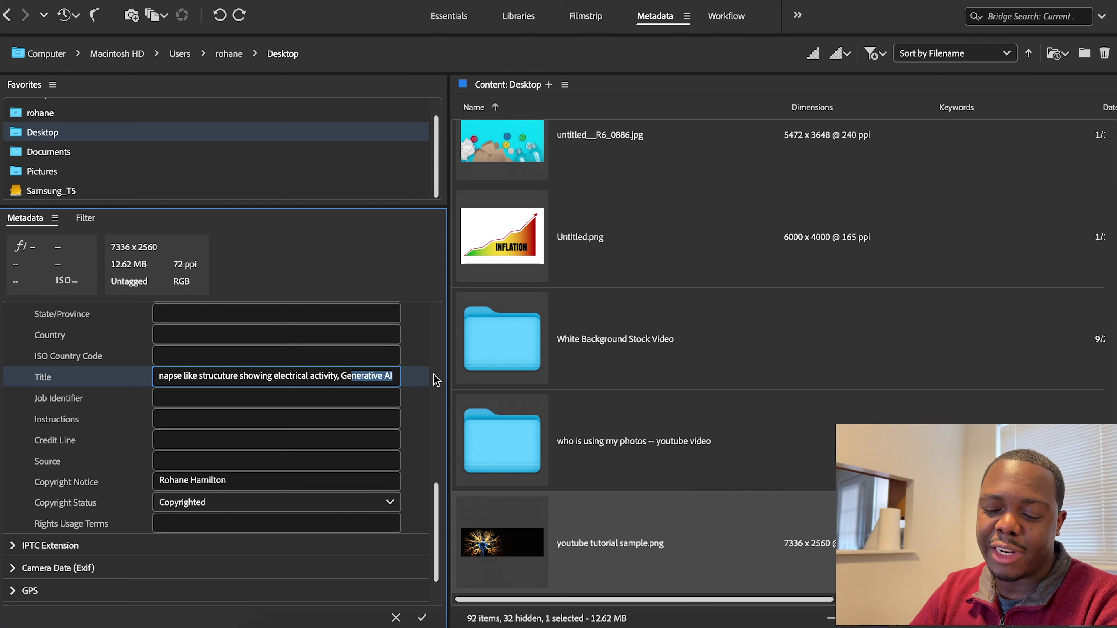
{"action": "left_click", "coordinate": [344, 377]}
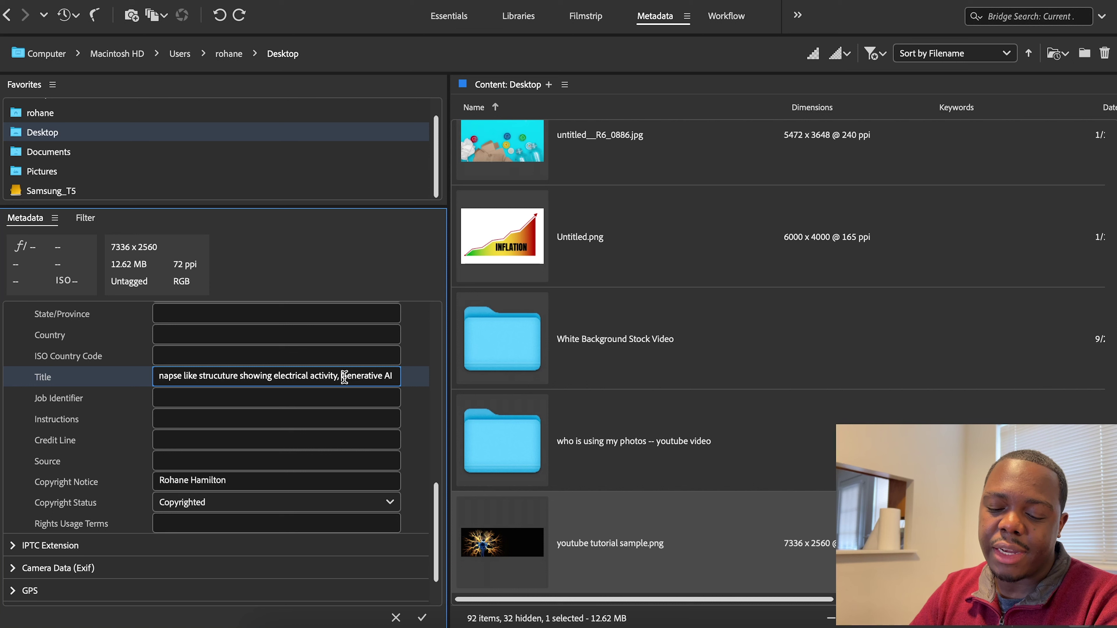
{"action": "scroll", "coordinate": [235, 393], "scroll_direction": "up", "scroll_amount": 4}
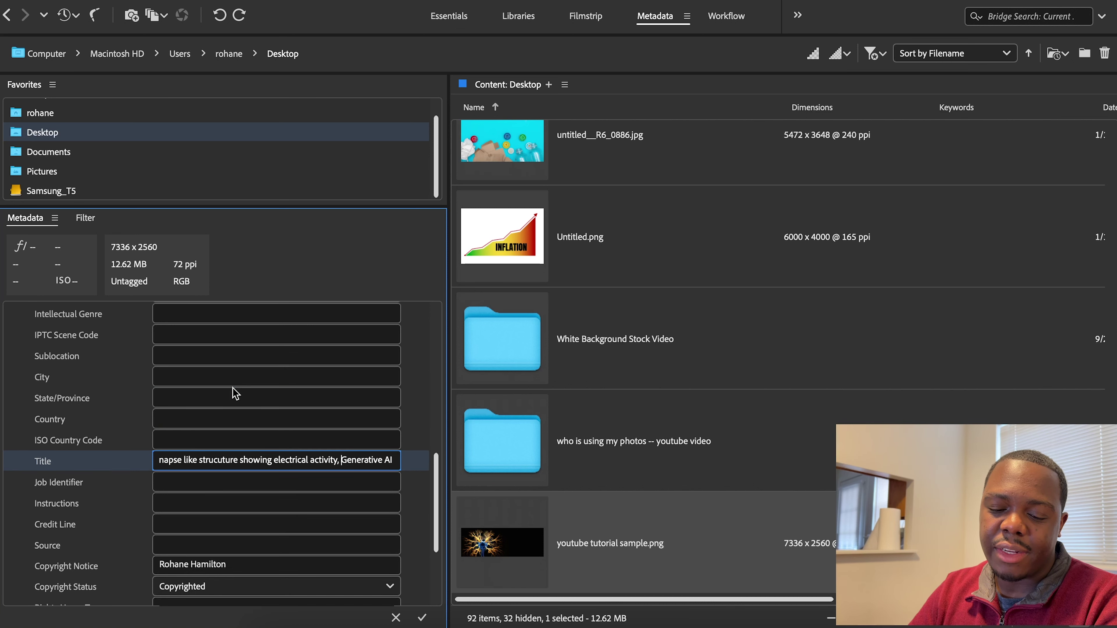
{"action": "scroll", "coordinate": [235, 393], "scroll_direction": "up", "scroll_amount": 5}
{"action": "scroll", "coordinate": [224, 394], "scroll_direction": "down", "scroll_amount": 2}
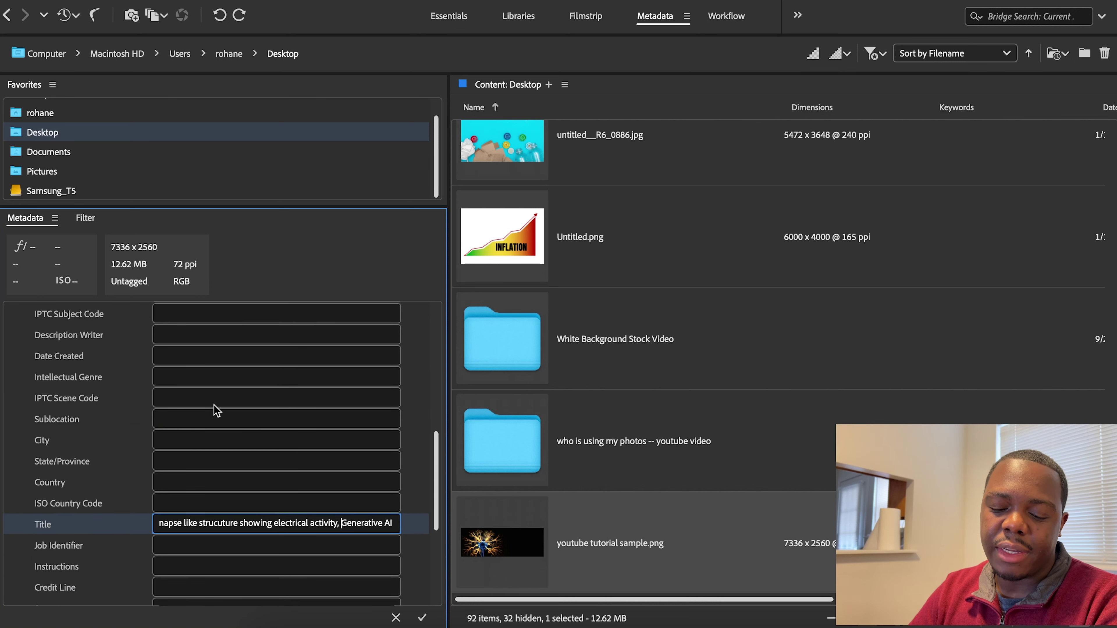
{"action": "scroll", "coordinate": [215, 412], "scroll_direction": "down", "scroll_amount": 3}
{"action": "scroll", "coordinate": [215, 412], "scroll_direction": "up", "scroll_amount": 6}
{"action": "scroll", "coordinate": [214, 413], "scroll_direction": "up", "scroll_amount": 4}
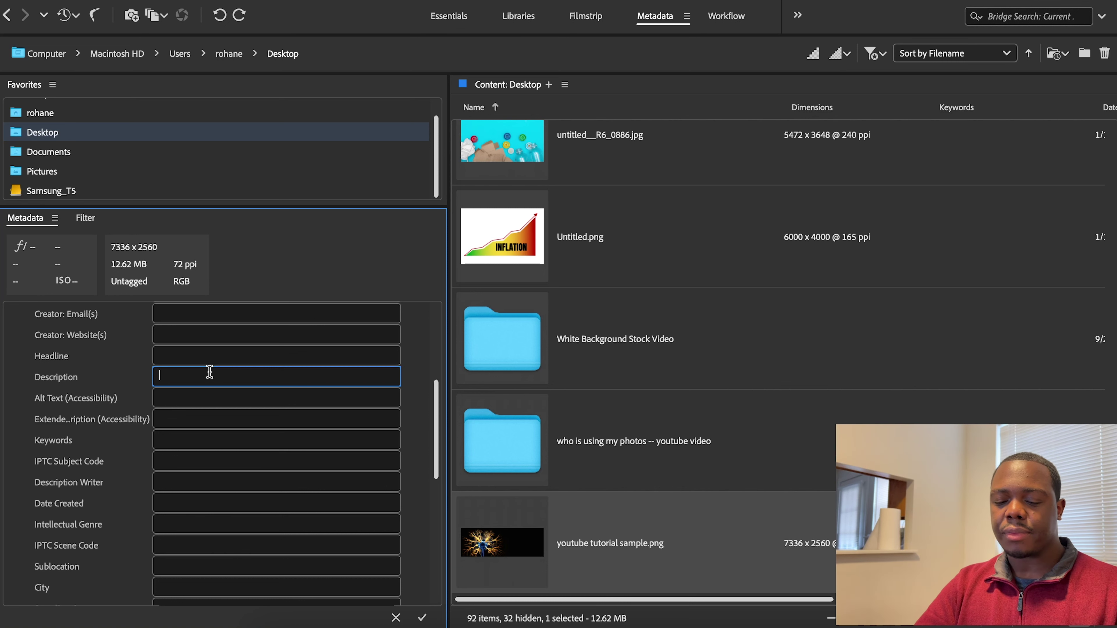
- Copy the title into Description, prefixed with 'A': 'A Neuron or synapse like strucuture…Generative AI'
{"action": "scroll", "coordinate": [210, 371], "scroll_direction": "down", "scroll_amount": 6}
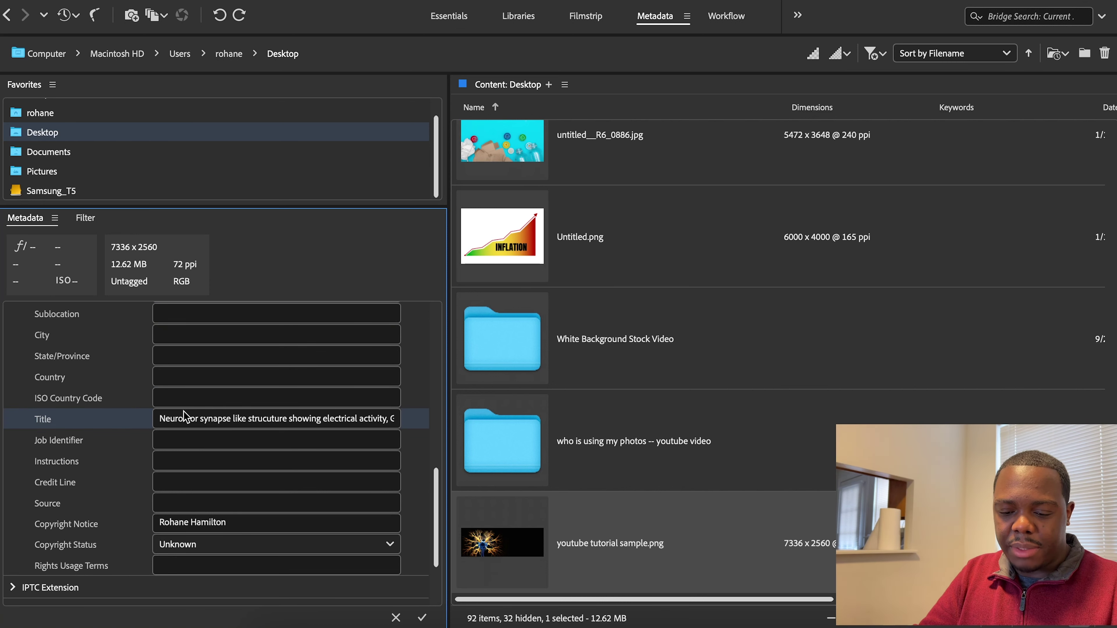
{"action": "left_click", "coordinate": [183, 420]}
{"action": "key", "text": "super+a"}
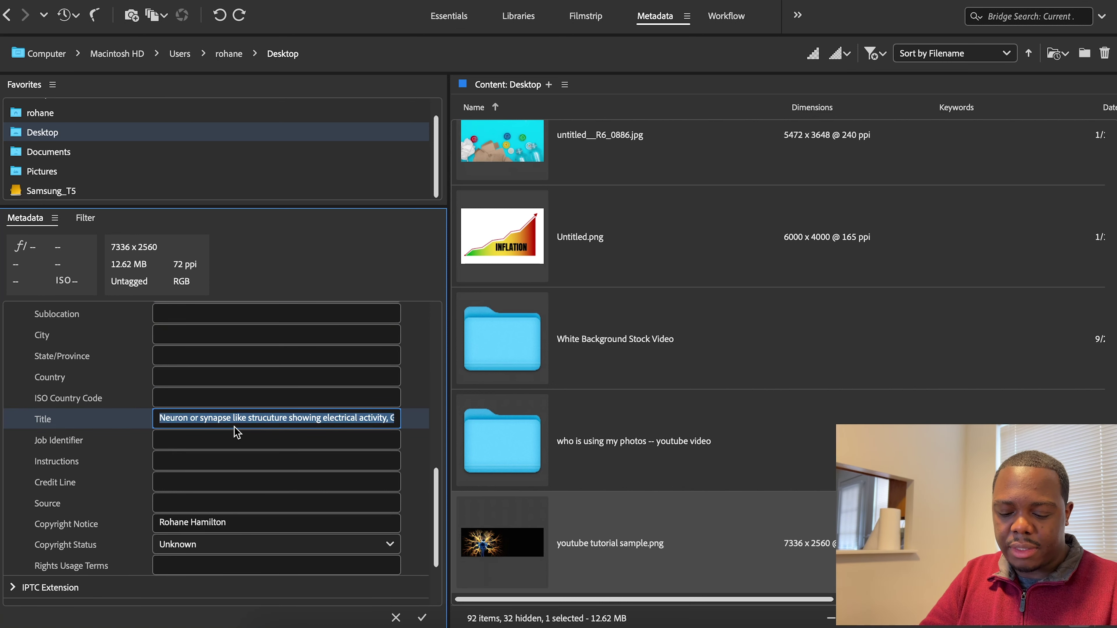
{"action": "scroll", "coordinate": [227, 418], "scroll_direction": "up", "scroll_amount": 5}
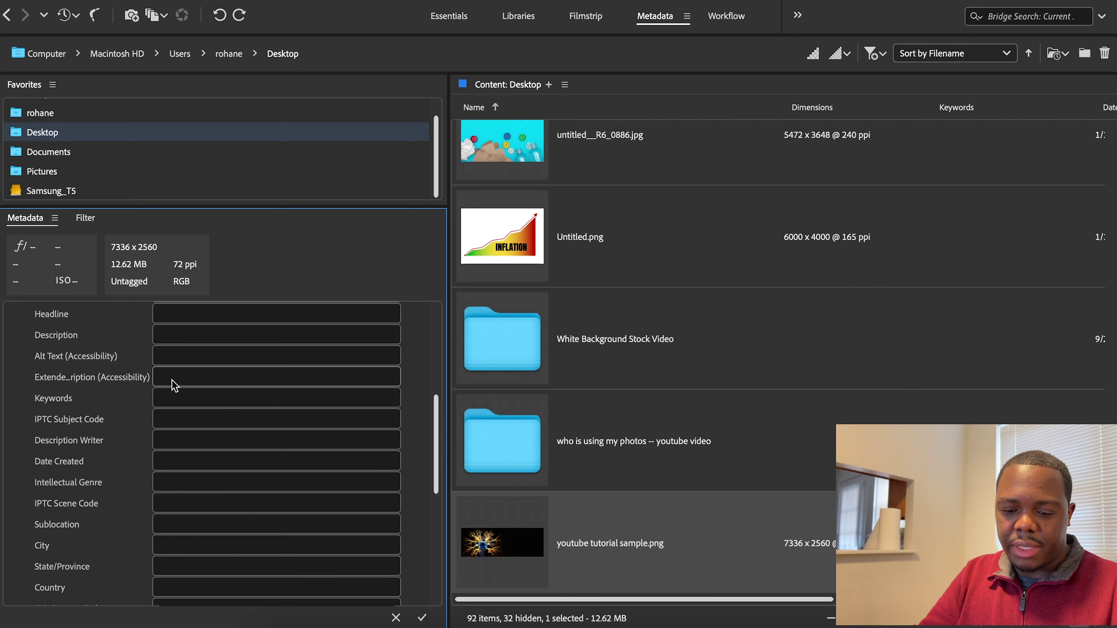
{"action": "left_click", "coordinate": [179, 335]}
{"action": "type", "text": "Neuron or synapse like strucuture showing electrical activity, Generative AI"}
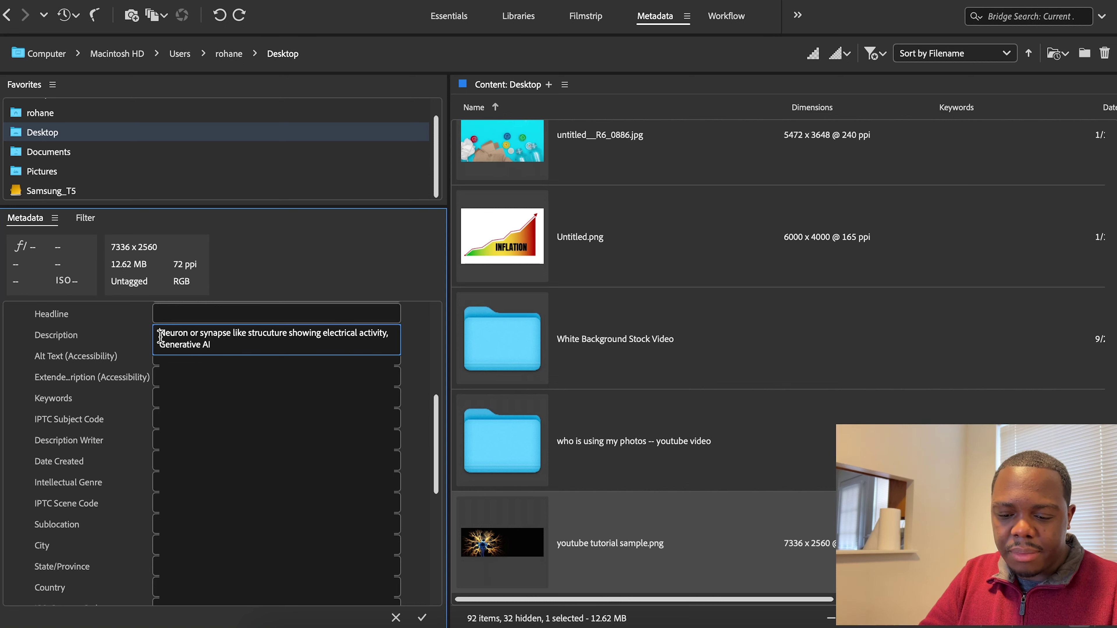
{"action": "type", "text": "A"}
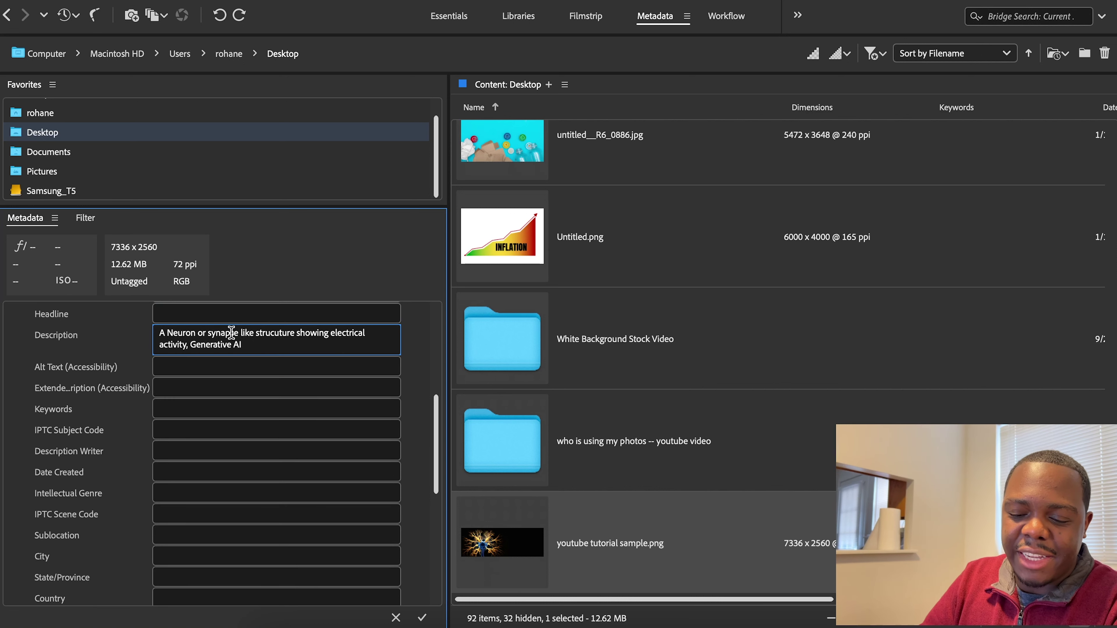
{"action": "scroll", "coordinate": [248, 386], "scroll_direction": "down", "scroll_amount": 1}
{"action": "scroll", "coordinate": [248, 386], "scroll_direction": "down", "scroll_amount": 1}
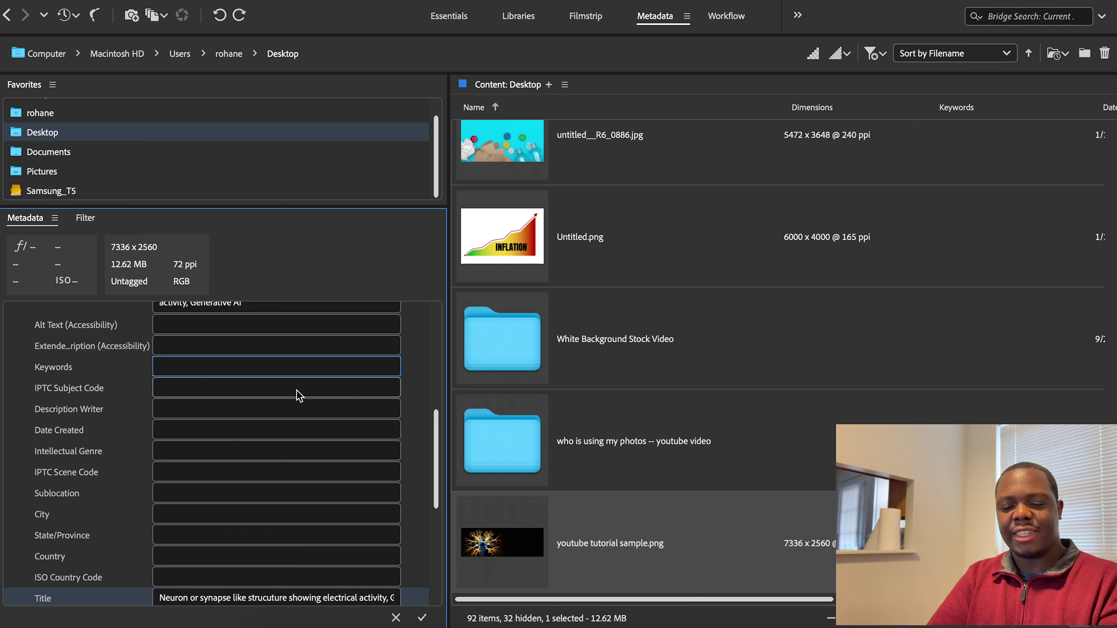
- Enter keywords neuron, synapse, transmitter, brain, activity, thinking, chemical, Generative, generative AI, AI
{"action": "type", "text": "neuron, "}
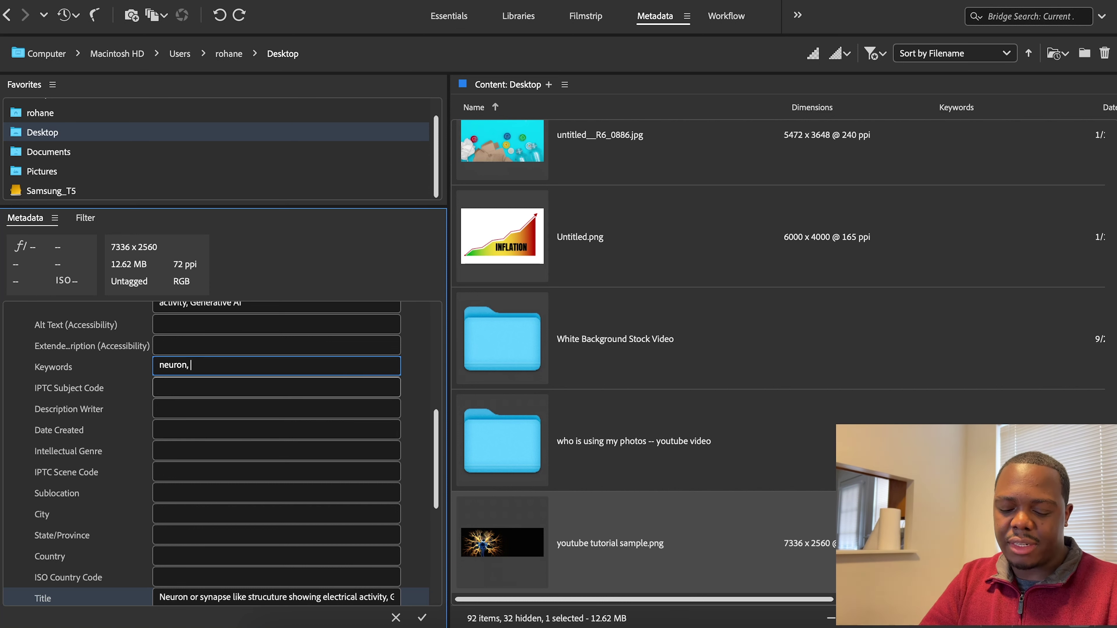
{"action": "type", "text": "synapse, transmitter, brain, activity, thinking, chemical"}
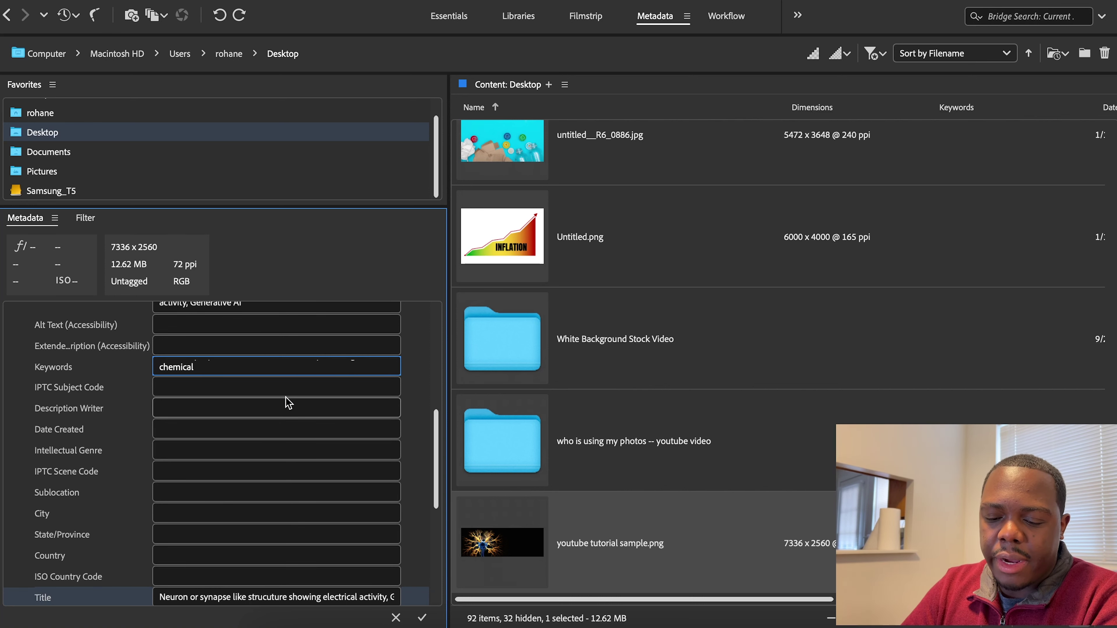
{"action": "scroll", "coordinate": [286, 401], "scroll_direction": "up", "scroll_amount": 5}
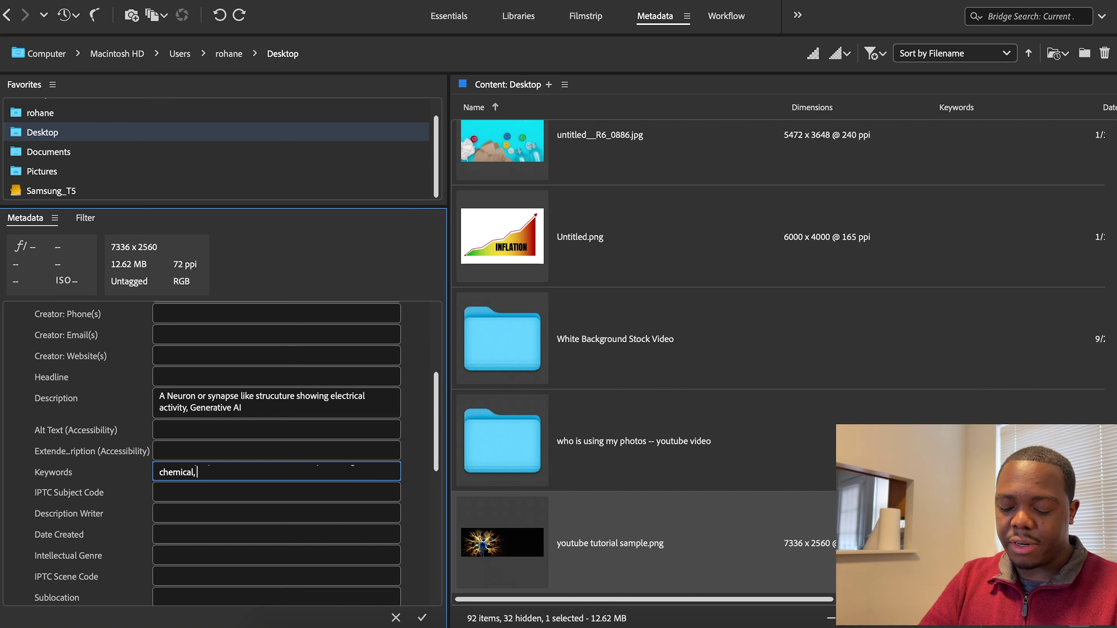
{"action": "type", "text": "Generative, generative AI, AI"}
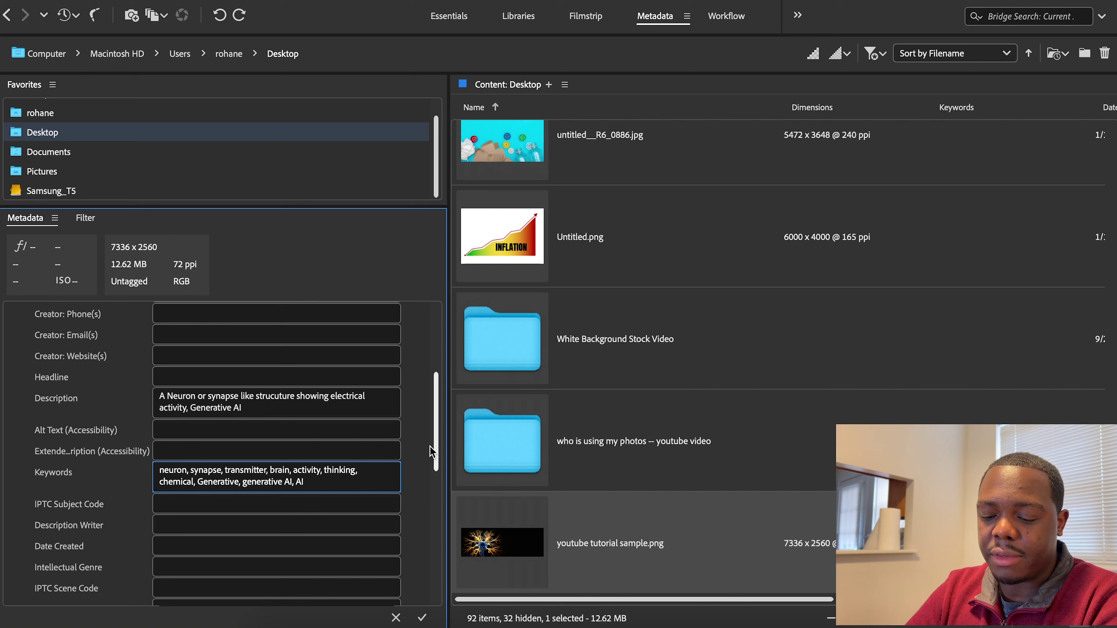
{"action": "left_click", "coordinate": [290, 451]}
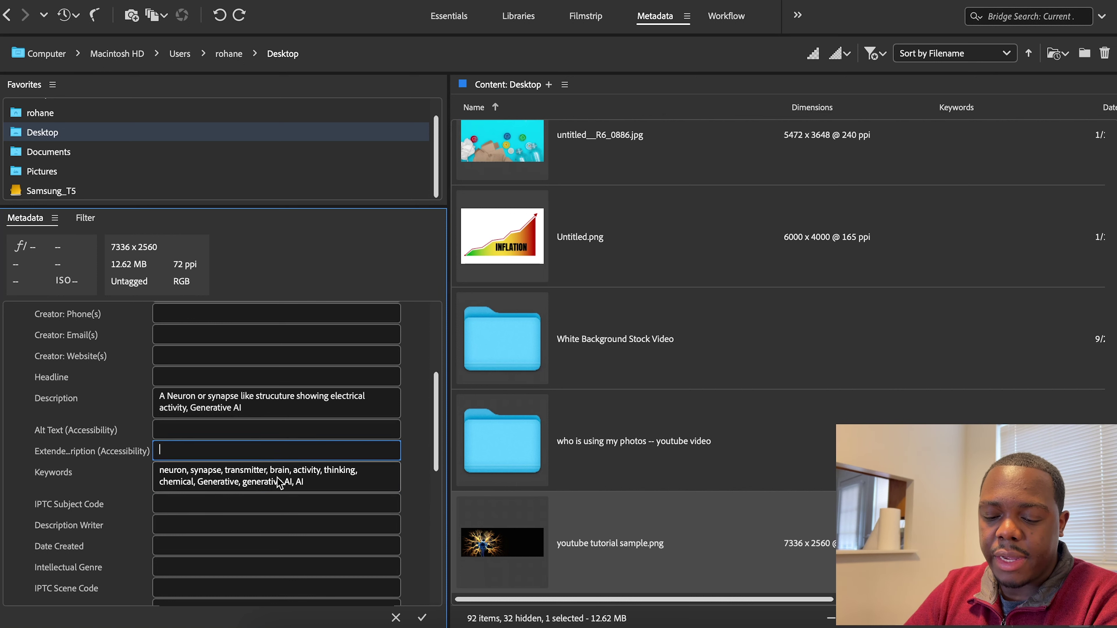
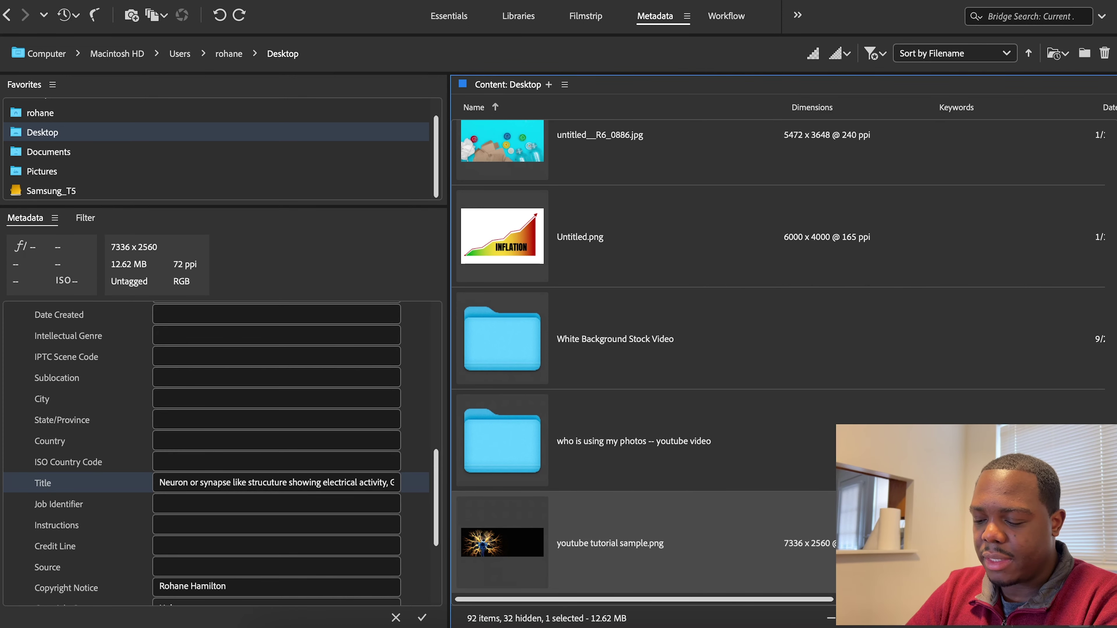
- Switch to Safari and go to the Adobe Stock contributor portfolio dashboard
{"action": "mouse_move", "coordinate": [556, 623]}
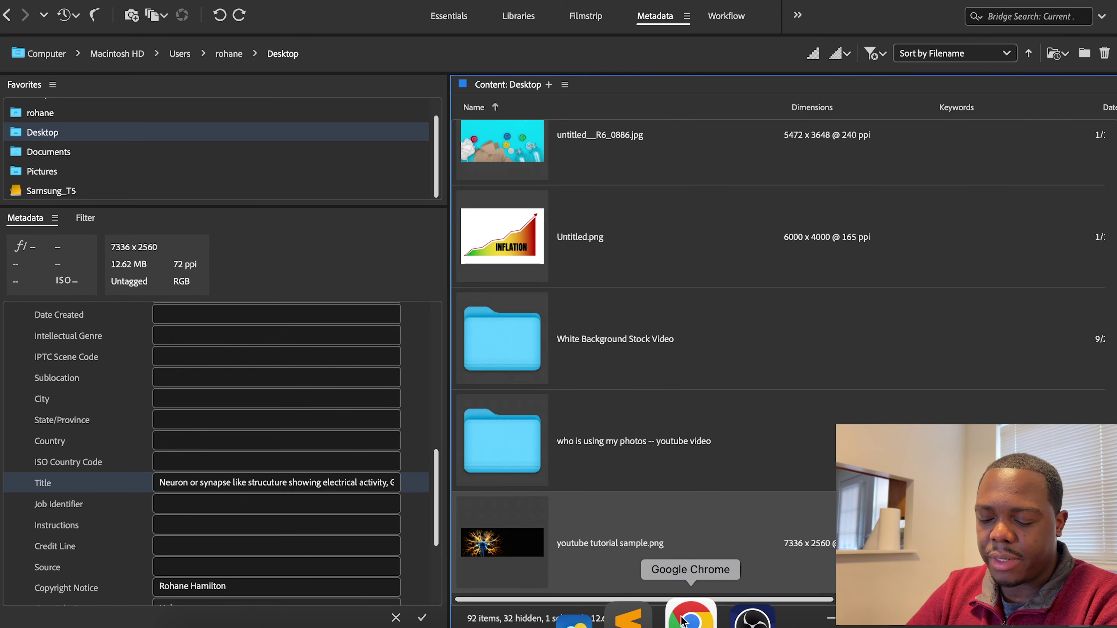
{"action": "left_click", "coordinate": [530, 619]}
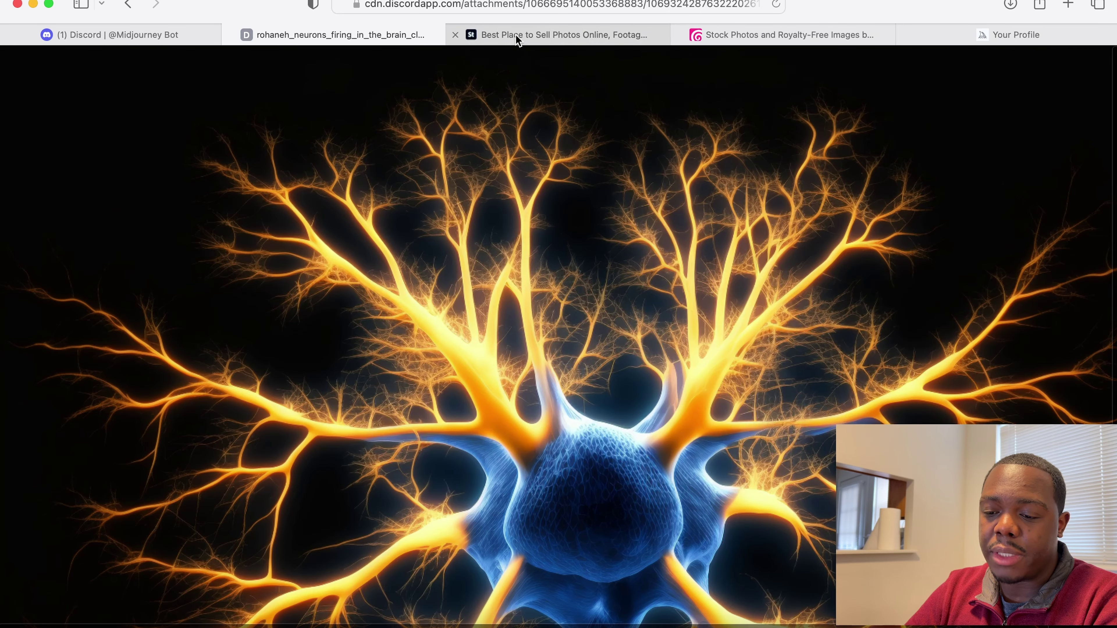
{"action": "left_click", "coordinate": [515, 33]}
- Sort the Dashboard portfolio by Date
{"action": "scroll", "coordinate": [511, 182], "scroll_direction": "down", "scroll_amount": 2}
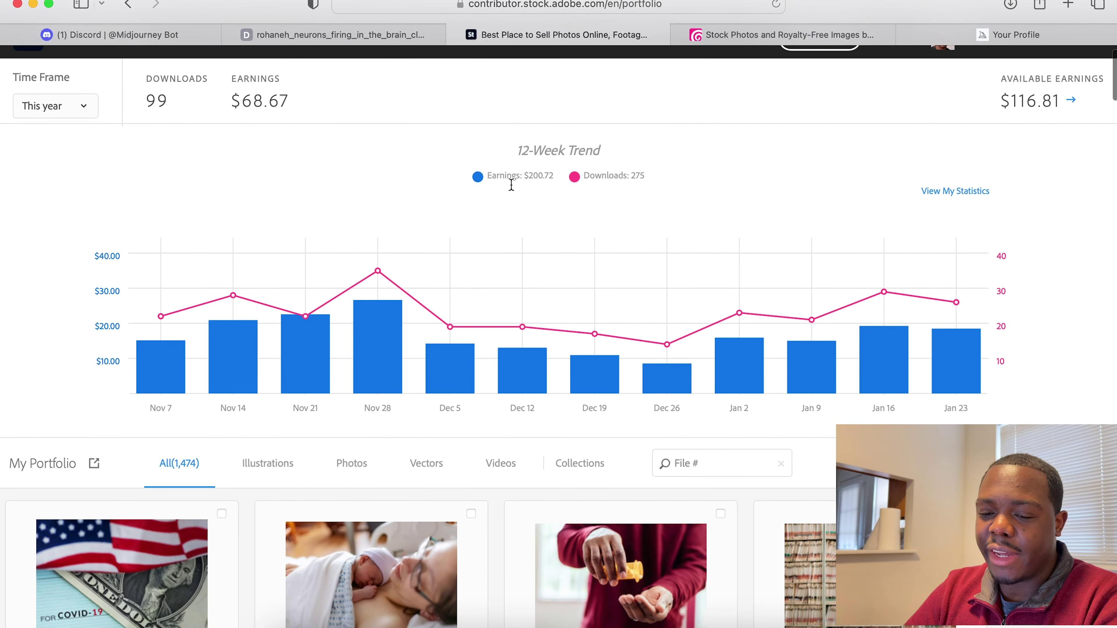
{"action": "scroll", "coordinate": [511, 183], "scroll_direction": "down", "scroll_amount": 15}
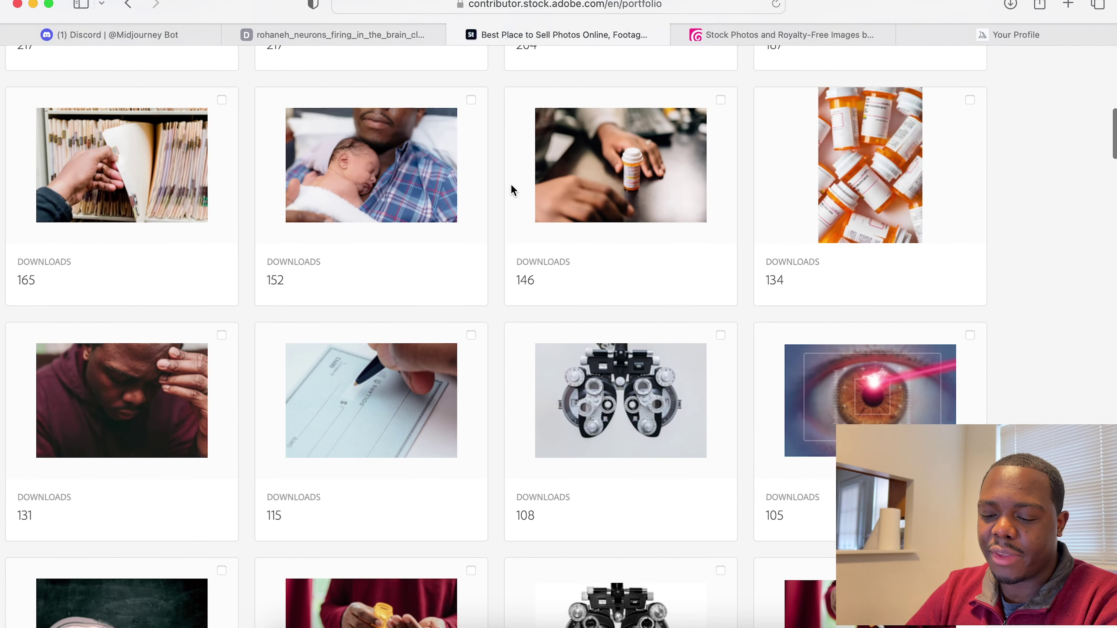
{"action": "scroll", "coordinate": [511, 190], "scroll_direction": "down", "scroll_amount": 3}
{"action": "scroll", "coordinate": [511, 189], "scroll_direction": "up", "scroll_amount": 10}
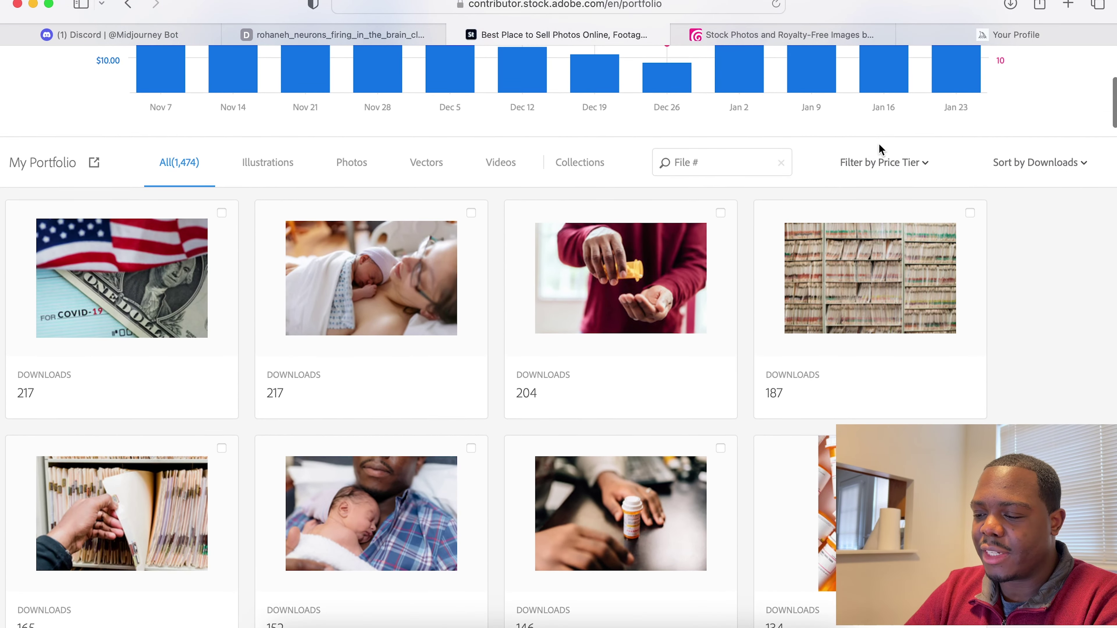
{"action": "left_click", "coordinate": [1081, 172]}
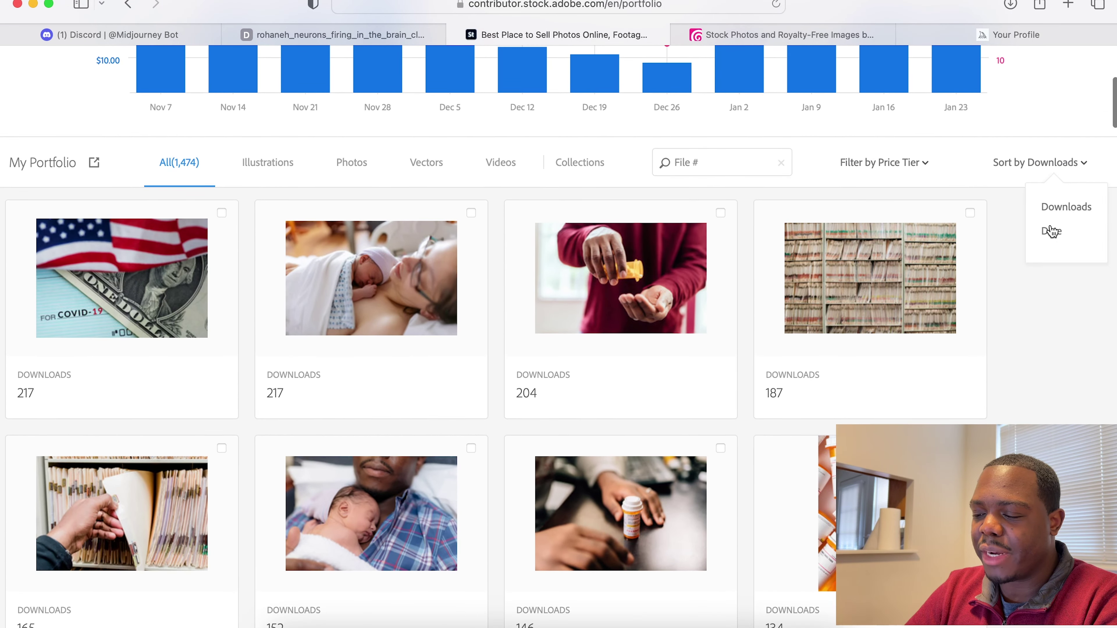
{"action": "left_click", "coordinate": [1051, 232]}
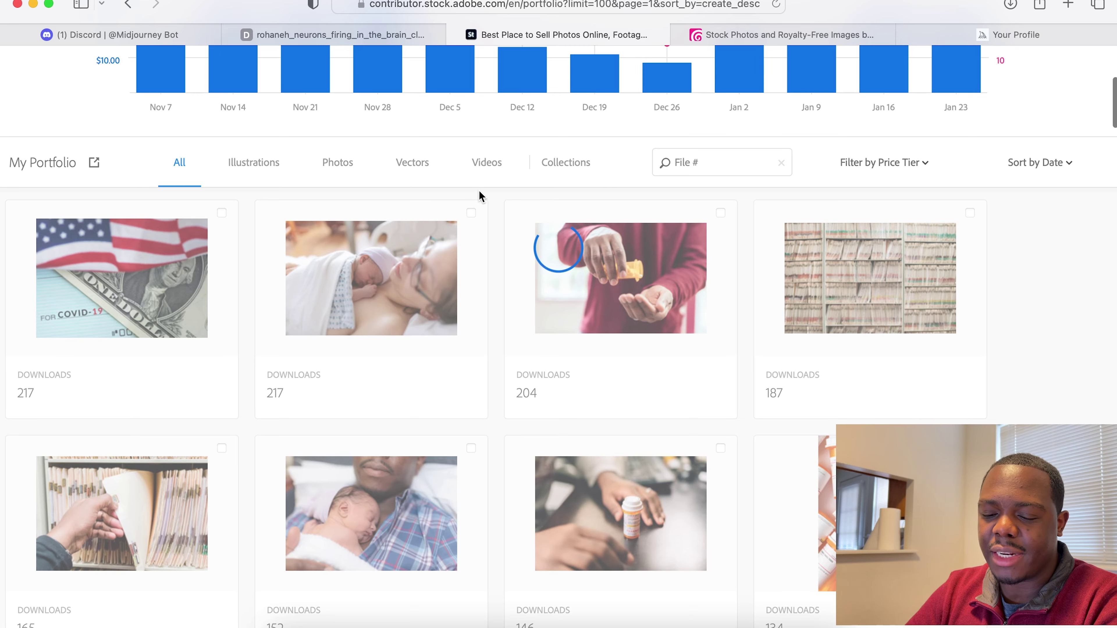
- Check the earlier brain image's upload date in its file details, then close them
{"action": "scroll", "coordinate": [219, 292], "scroll_direction": "down", "scroll_amount": 1}
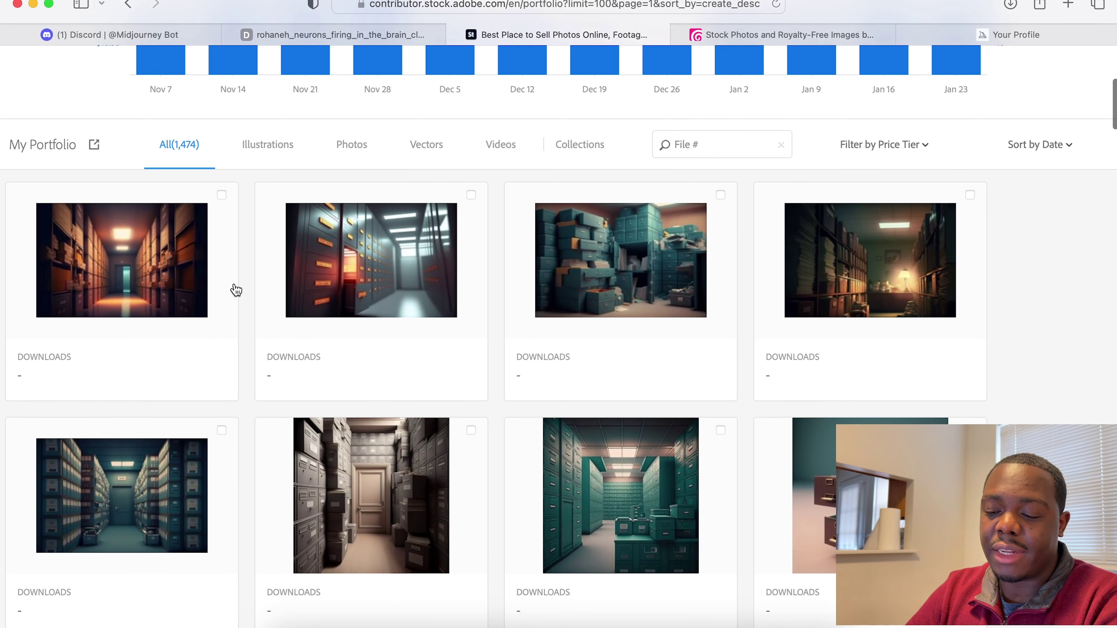
{"action": "scroll", "coordinate": [660, 343], "scroll_direction": "down", "scroll_amount": 4}
{"action": "scroll", "coordinate": [784, 340], "scroll_direction": "down", "scroll_amount": 5}
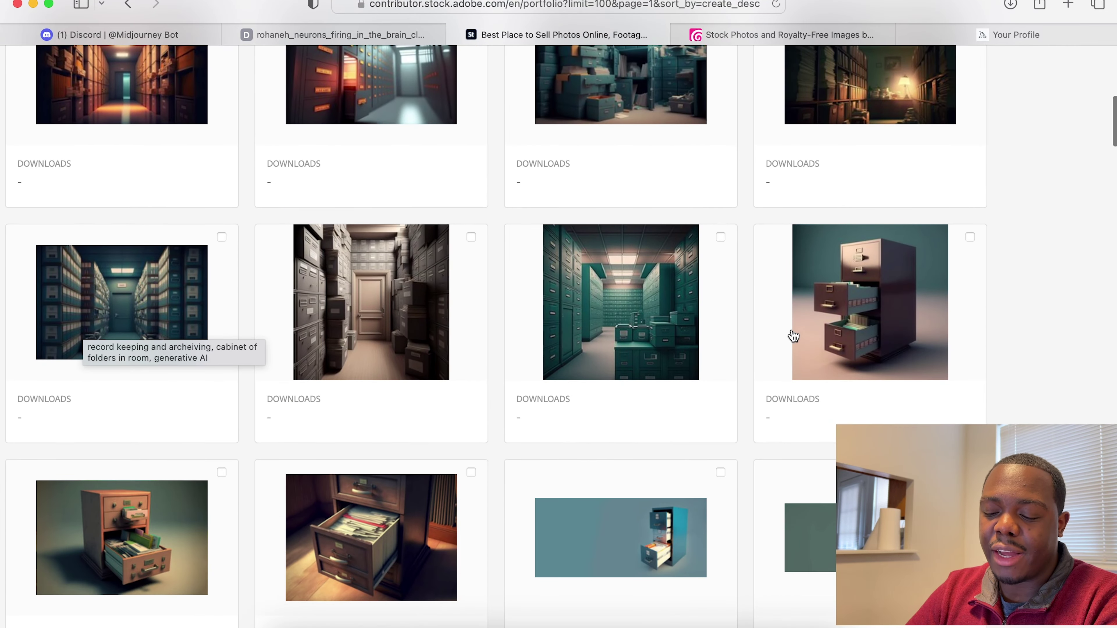
{"action": "scroll", "coordinate": [790, 337], "scroll_direction": "down", "scroll_amount": 8}
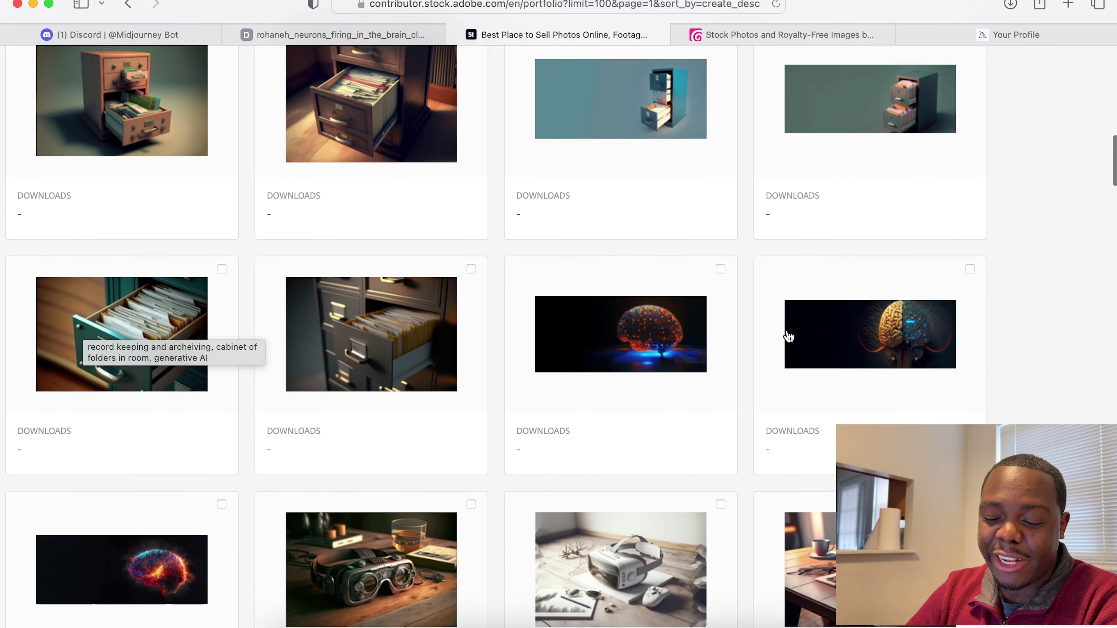
{"action": "scroll", "coordinate": [157, 516], "scroll_direction": "down", "scroll_amount": 1}
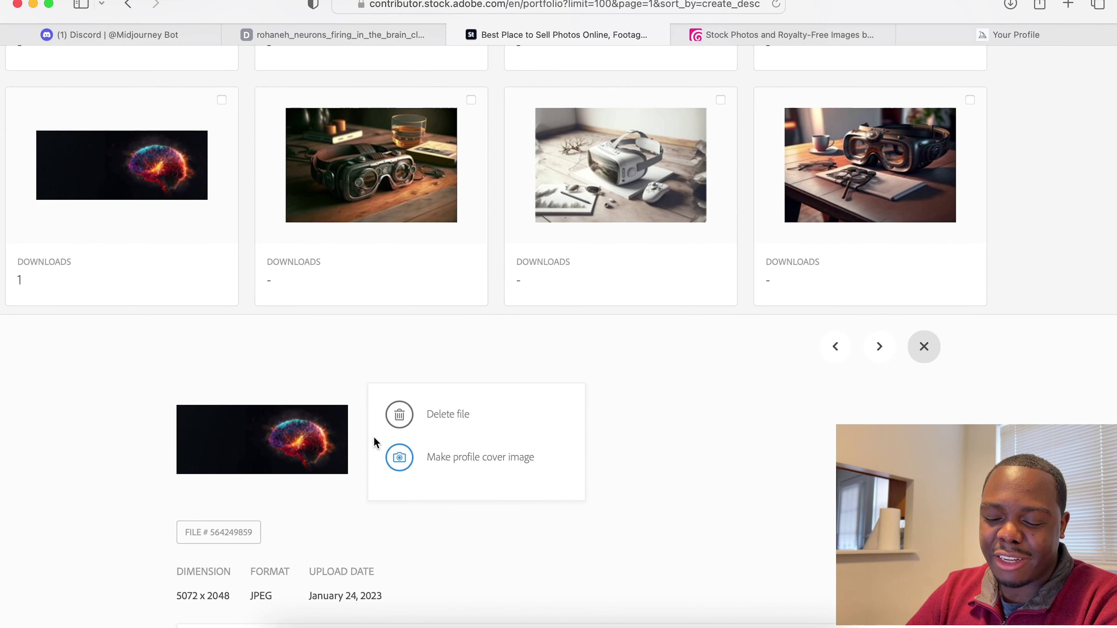
{"action": "scroll", "coordinate": [372, 473], "scroll_direction": "up", "scroll_amount": 1}
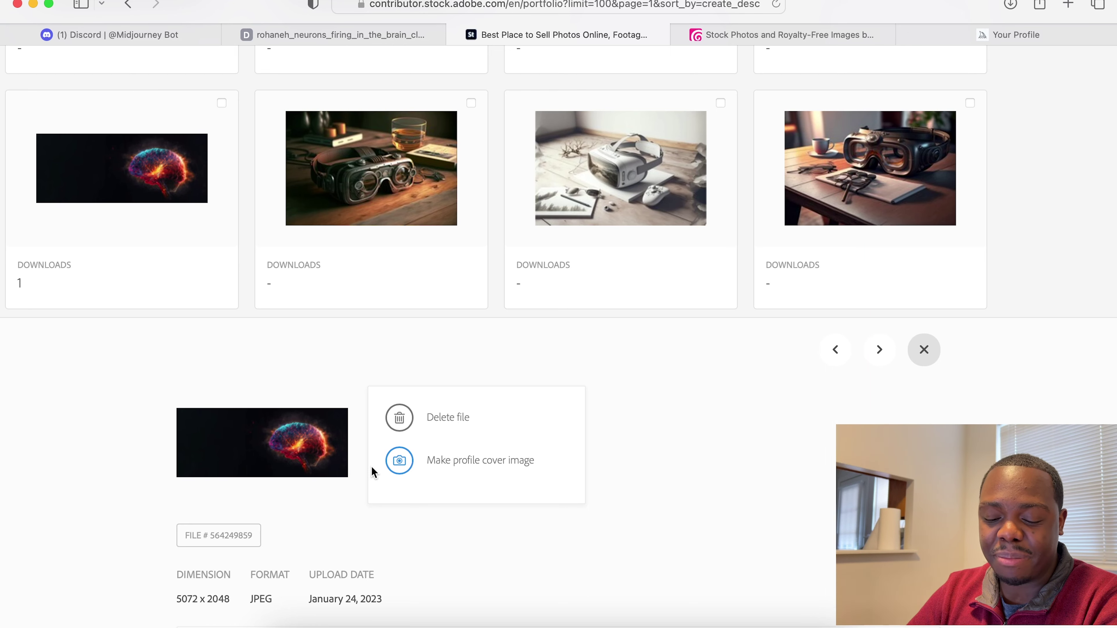
{"action": "scroll", "coordinate": [390, 567], "scroll_direction": "down", "scroll_amount": 2}
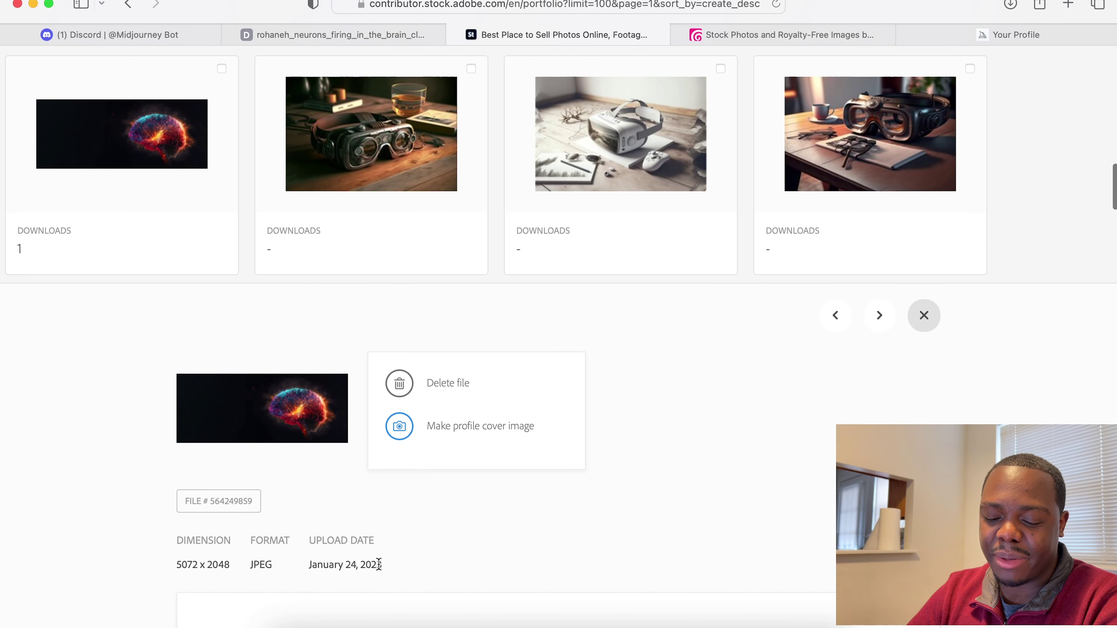
{"action": "left_click_drag", "start_coordinate": [378, 564], "coordinate": [331, 567]}
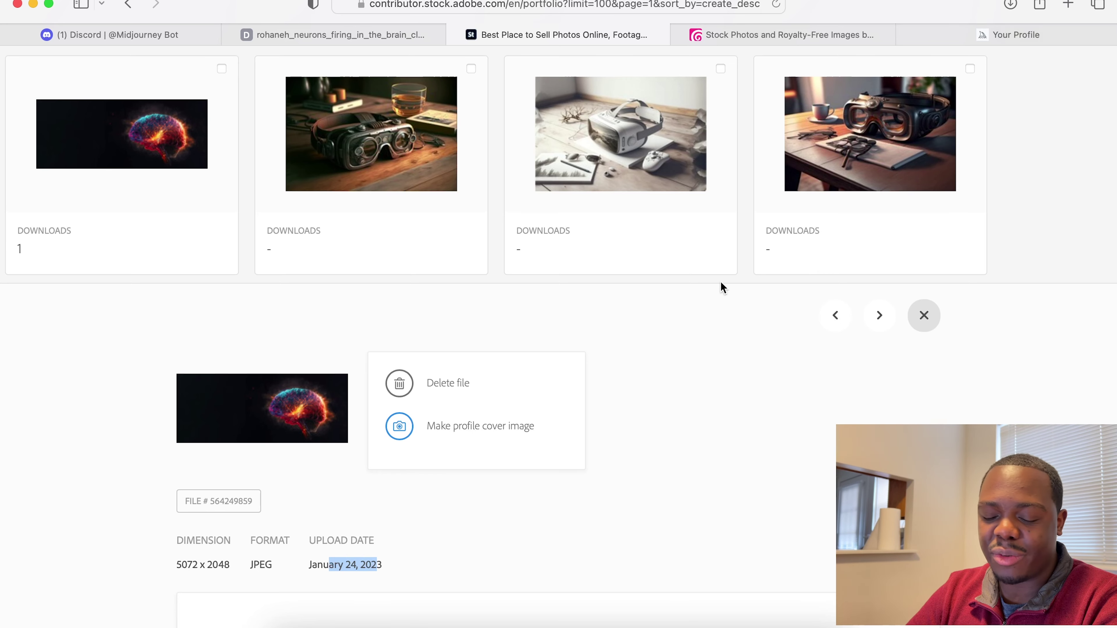
{"action": "scroll", "coordinate": [438, 471], "scroll_direction": "down", "scroll_amount": 5}
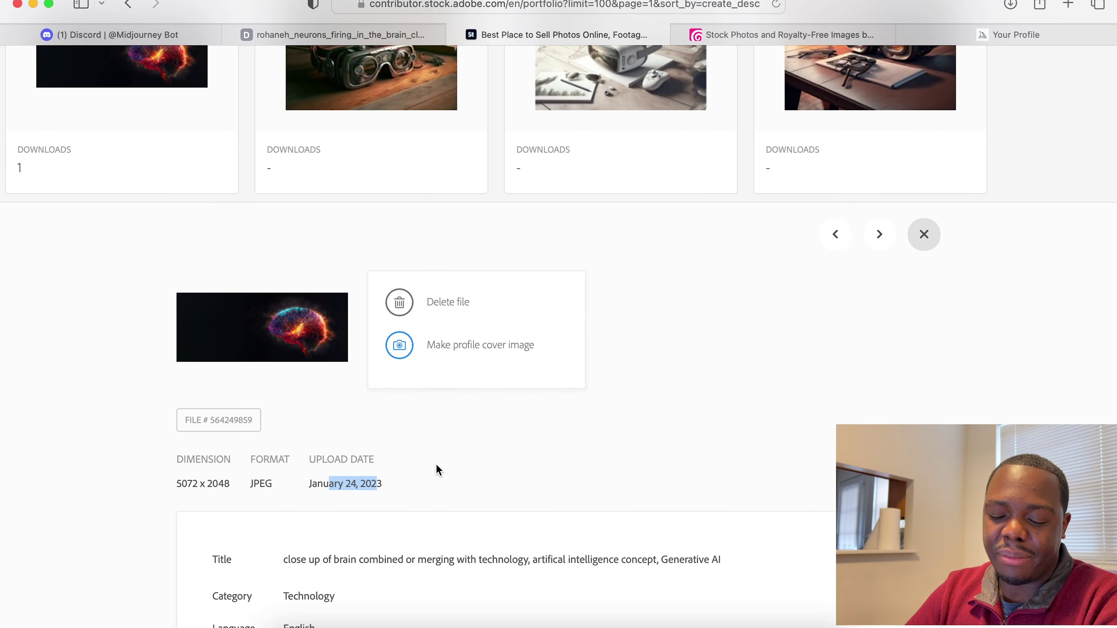
{"action": "left_click", "coordinate": [373, 469]}
{"action": "scroll", "coordinate": [373, 469], "scroll_direction": "up", "scroll_amount": 1}
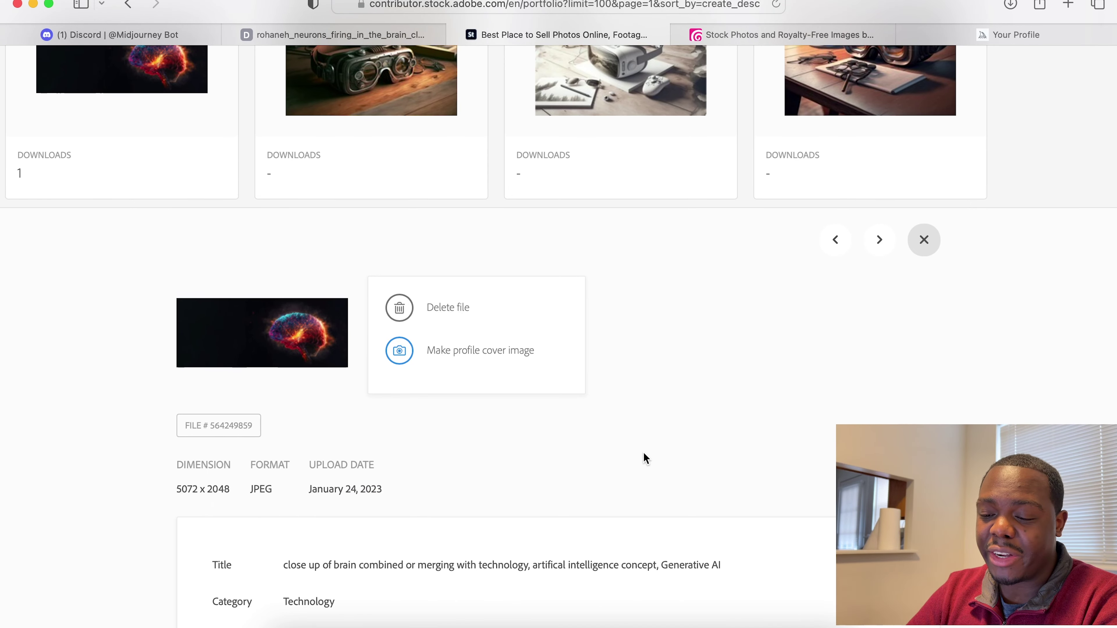
{"action": "left_click", "coordinate": [924, 240]}
- Go to the Uploaded Files page
{"action": "scroll", "coordinate": [900, 267], "scroll_direction": "down", "scroll_amount": 2}
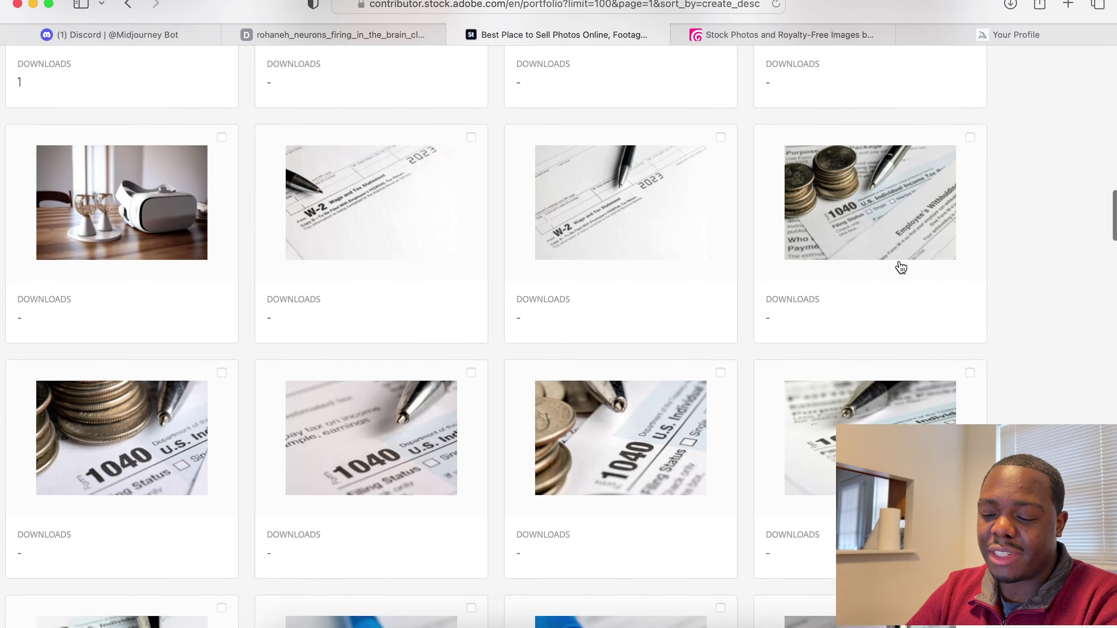
{"action": "scroll", "coordinate": [901, 267], "scroll_direction": "up", "scroll_amount": 10}
{"action": "scroll", "coordinate": [682, 287], "scroll_direction": "up", "scroll_amount": 15}
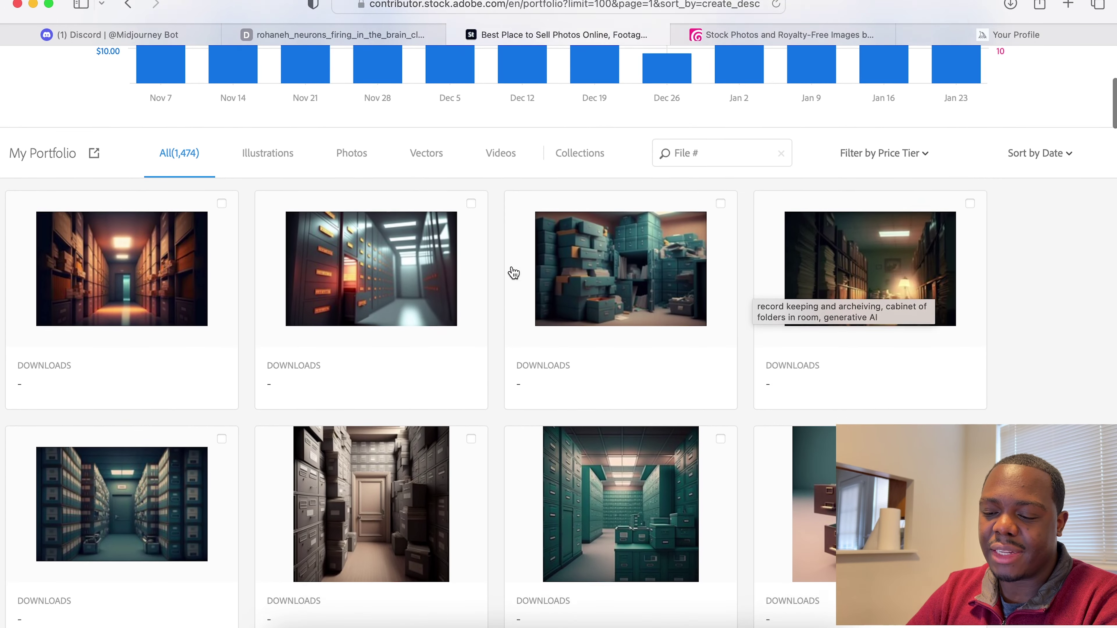
{"action": "scroll", "coordinate": [708, 356], "scroll_direction": "down", "scroll_amount": 12}
{"action": "scroll", "coordinate": [719, 354], "scroll_direction": "up", "scroll_amount": 12}
{"action": "scroll", "coordinate": [703, 343], "scroll_direction": "up", "scroll_amount": 3}
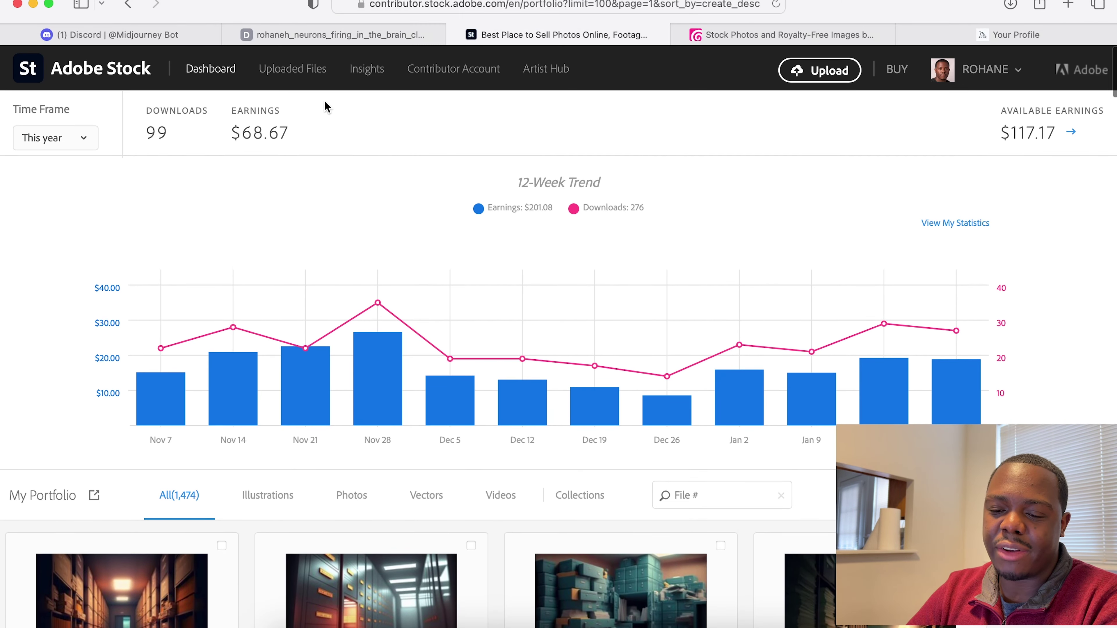
{"action": "left_click", "coordinate": [293, 69]}
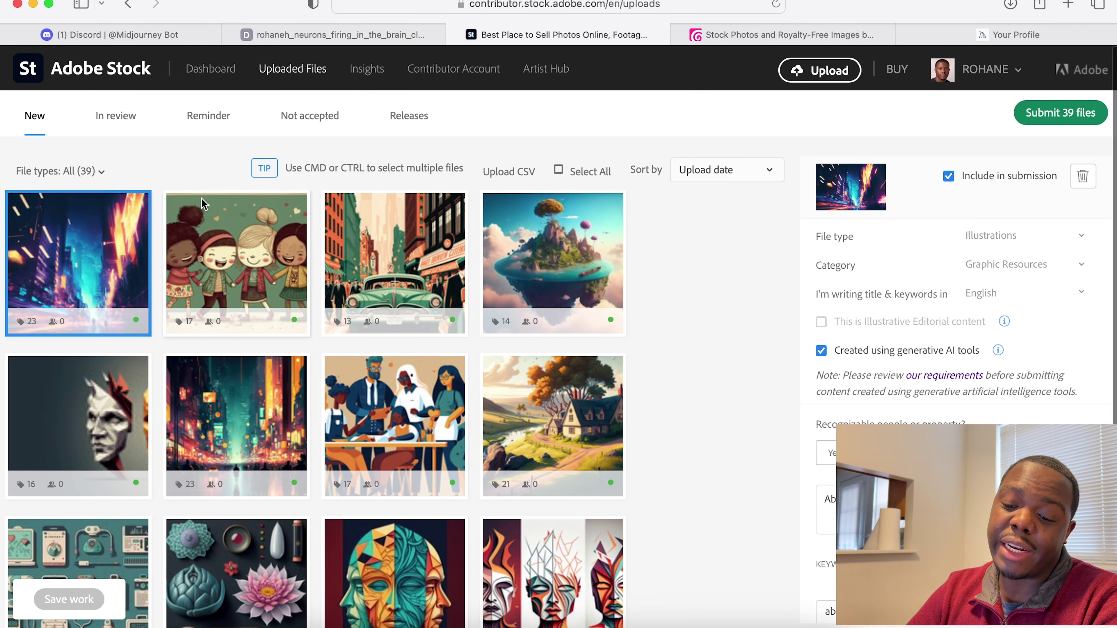
{"action": "scroll", "coordinate": [233, 278], "scroll_direction": "down", "scroll_amount": 20}
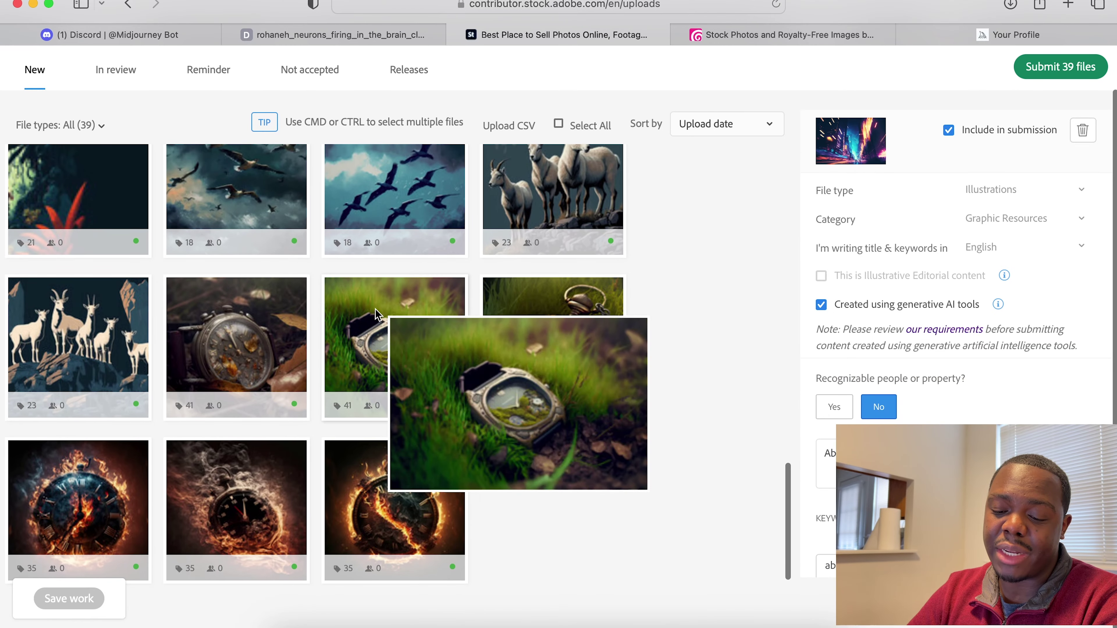
{"action": "mouse_move", "coordinate": [374, 391]}
{"action": "scroll", "coordinate": [401, 398], "scroll_direction": "up", "scroll_amount": 15}
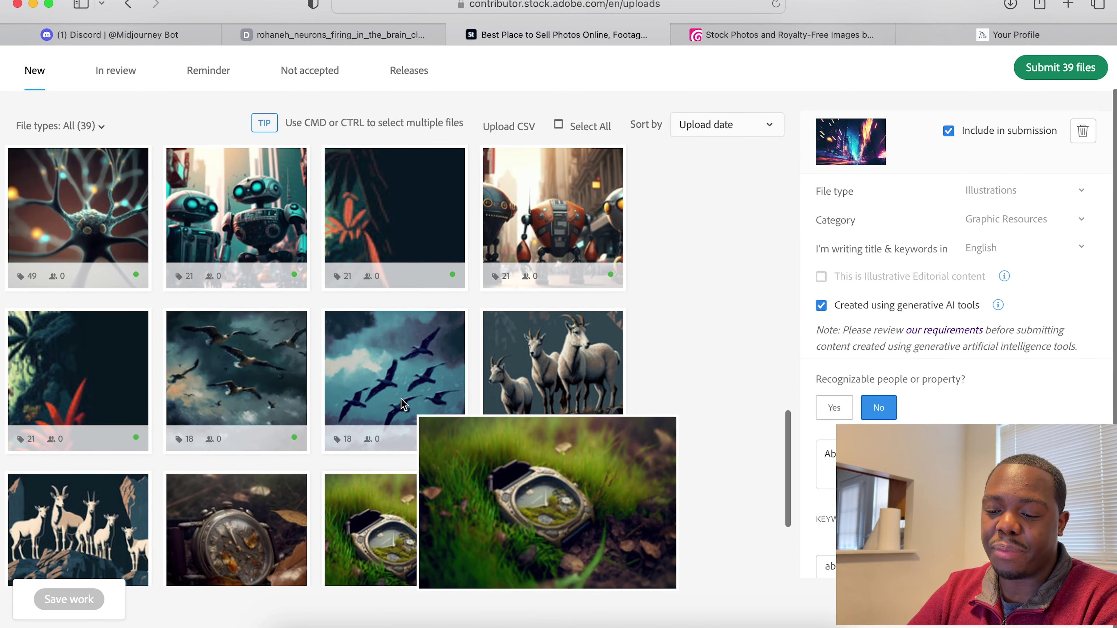
{"action": "scroll", "coordinate": [484, 377], "scroll_direction": "up", "scroll_amount": 15}
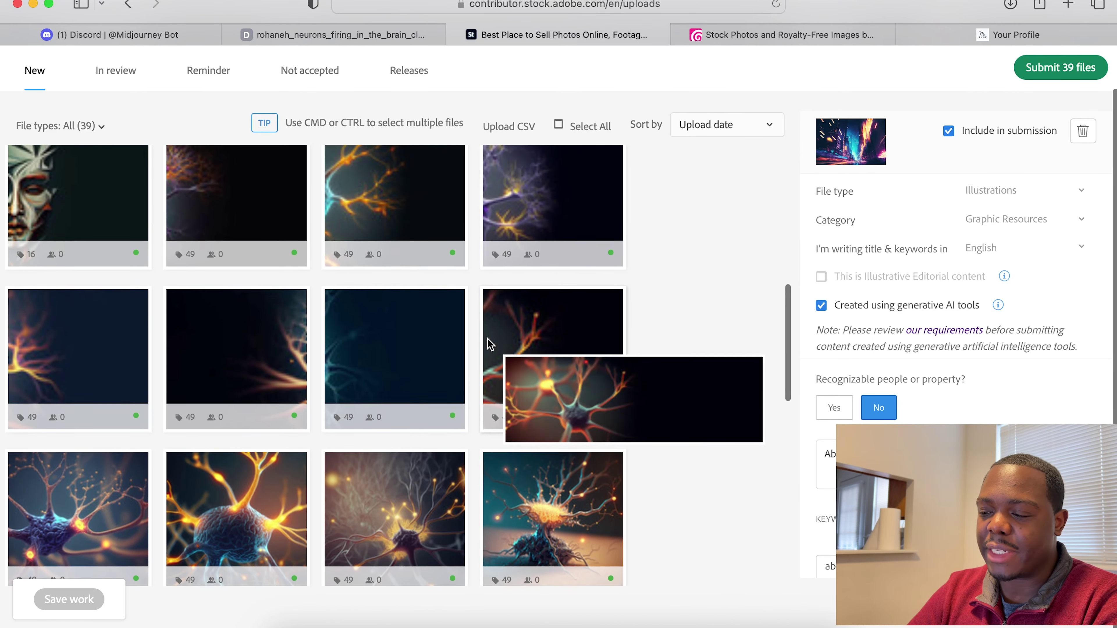
{"action": "scroll", "coordinate": [332, 205], "scroll_direction": "up", "scroll_amount": 3}
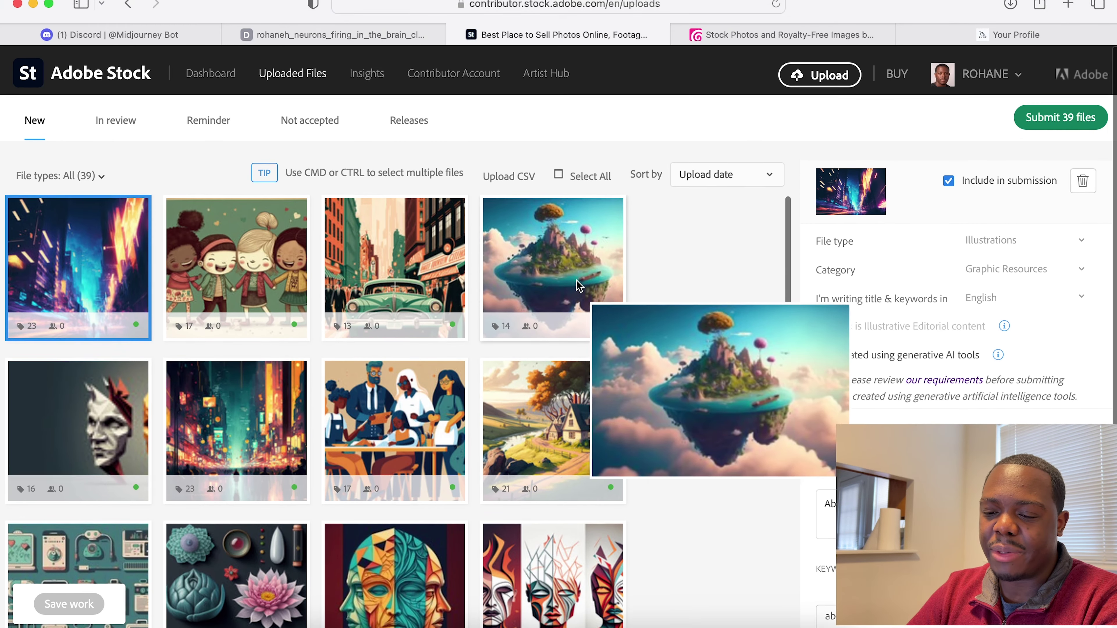
- Upload the neuron PNG by dragging it from Bridge onto Adobe Stock's Drag & Drop area
{"action": "left_click", "coordinate": [842, 70]}
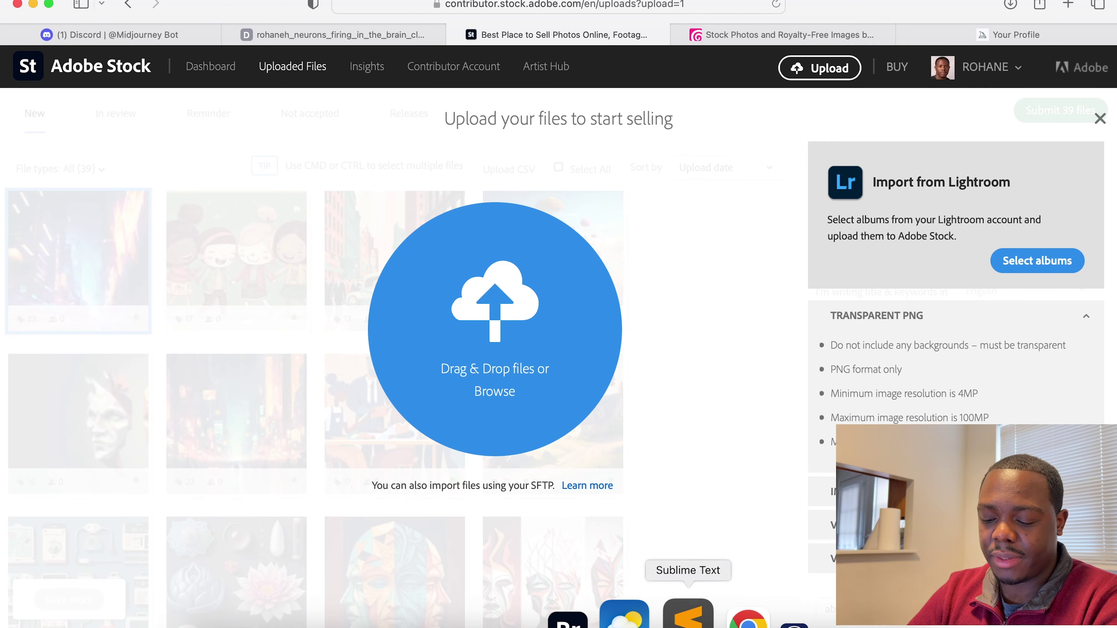
{"action": "left_click", "coordinate": [631, 616]}
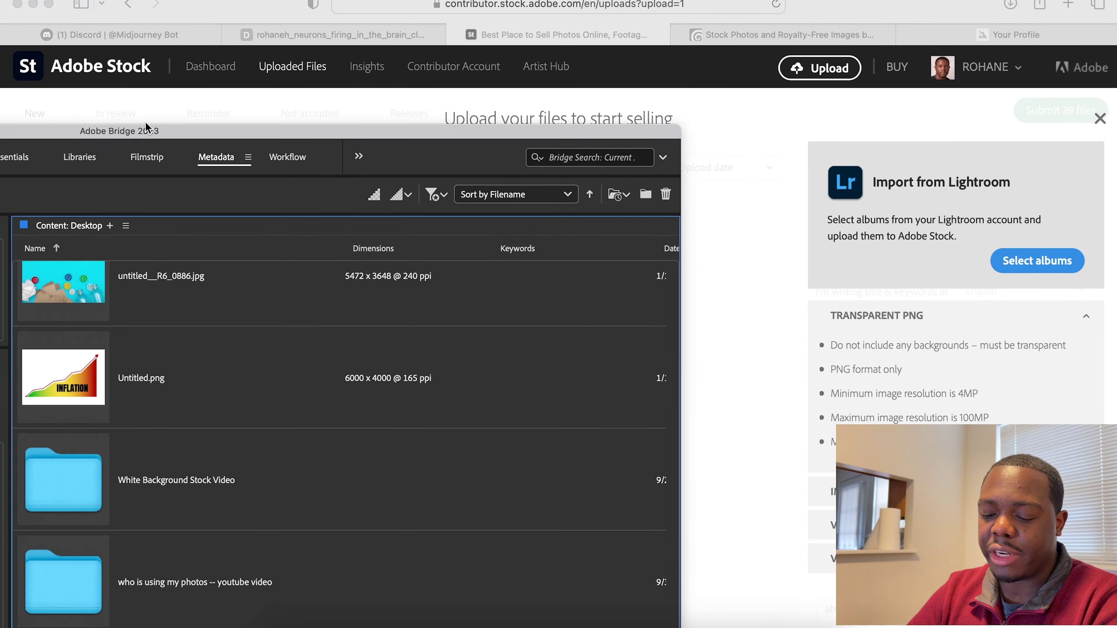
{"action": "left_click_drag", "start_coordinate": [145, 121], "coordinate": [660, 18]}
{"action": "left_click_drag", "start_coordinate": [429, 342], "coordinate": [426, 343]}
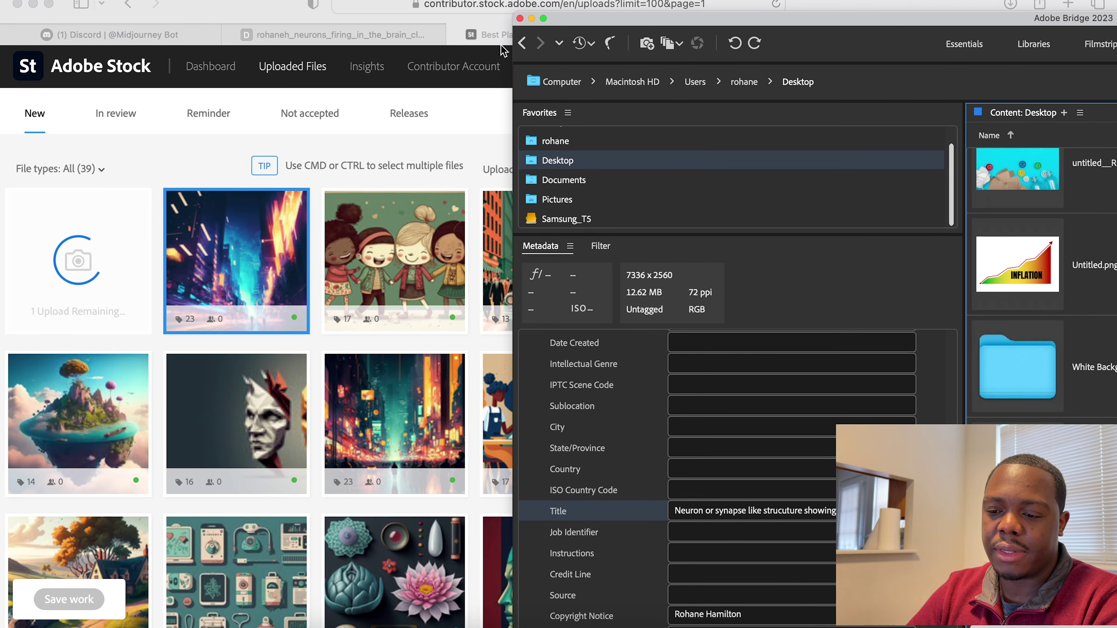
{"action": "left_click", "coordinate": [791, 5]}
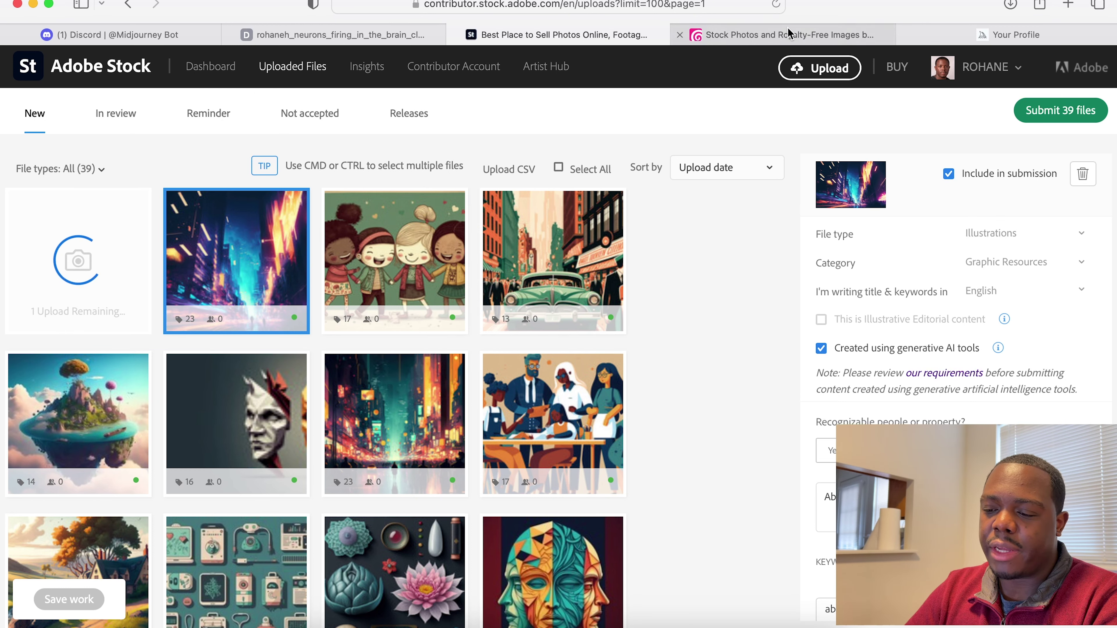
{"action": "left_click", "coordinate": [739, 34]}
- Upload the neuron image from Bridge onto Dreamstime's Upload content page
{"action": "scroll", "coordinate": [699, 357], "scroll_direction": "down", "scroll_amount": 1}
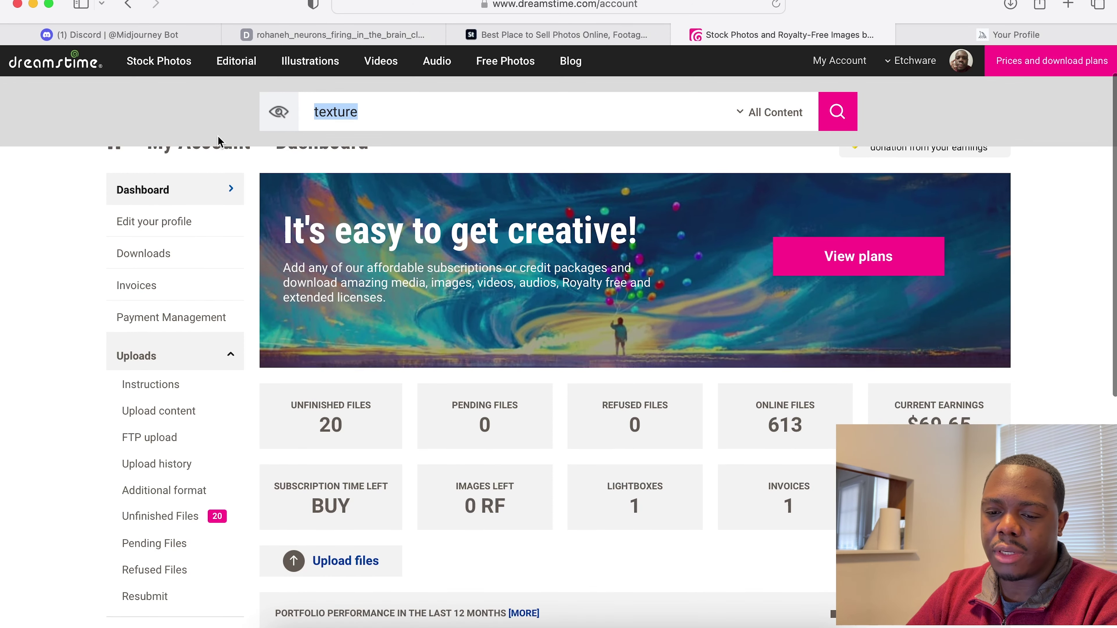
{"action": "scroll", "coordinate": [616, 382], "scroll_direction": "down", "scroll_amount": 2}
{"action": "scroll", "coordinate": [614, 381], "scroll_direction": "up", "scroll_amount": 4}
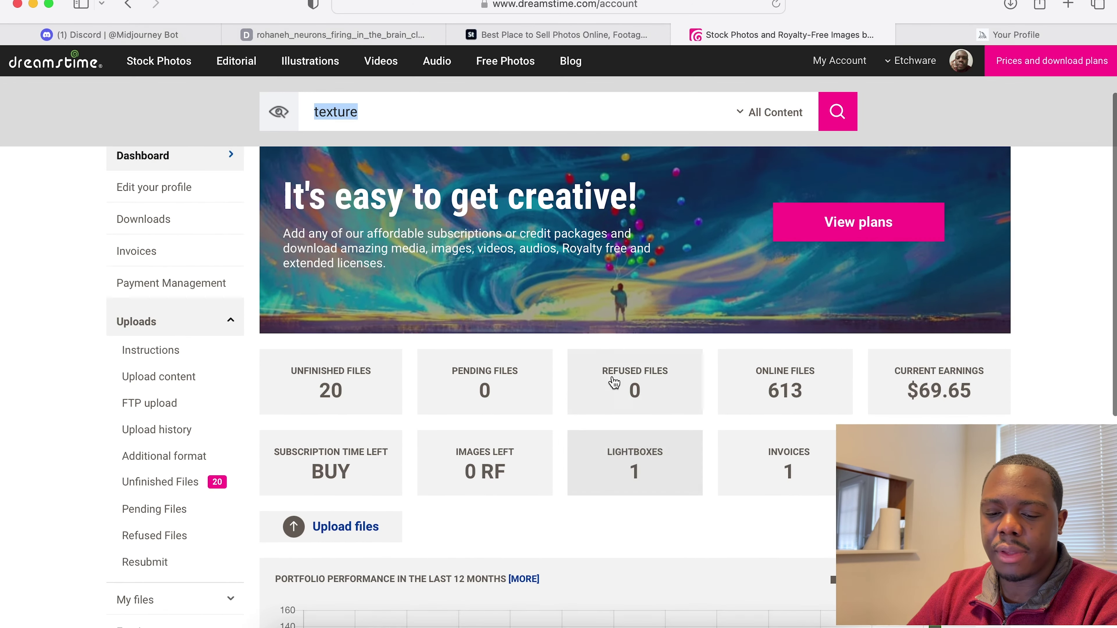
{"action": "left_click", "coordinate": [174, 463]}
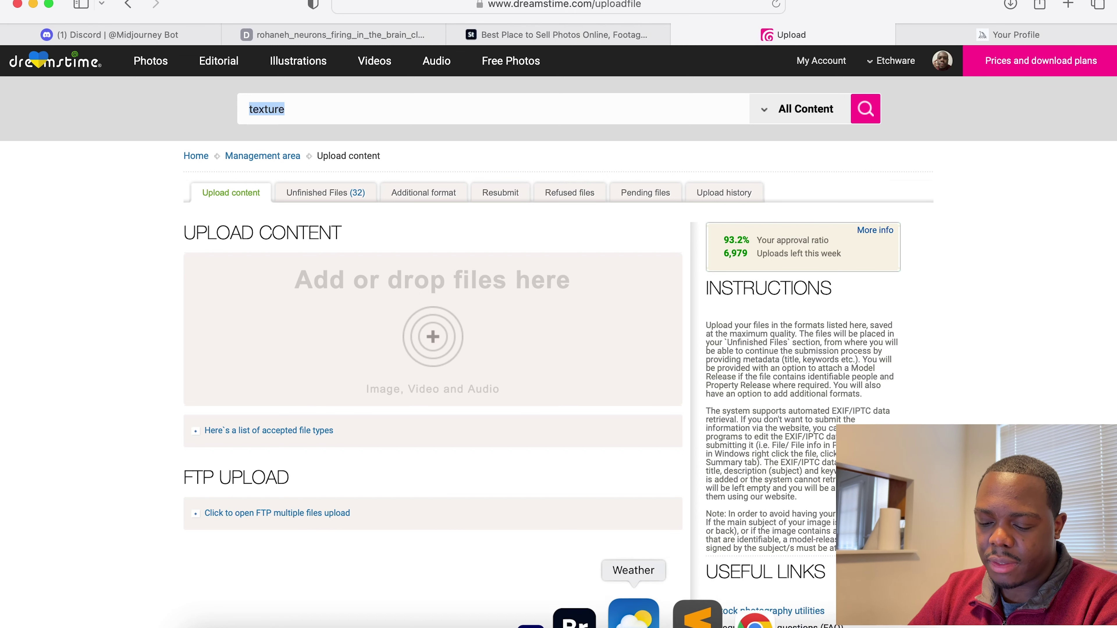
{"action": "left_click", "coordinate": [615, 618]}
{"action": "left_click_drag", "start_coordinate": [1015, 475], "coordinate": [385, 327]}
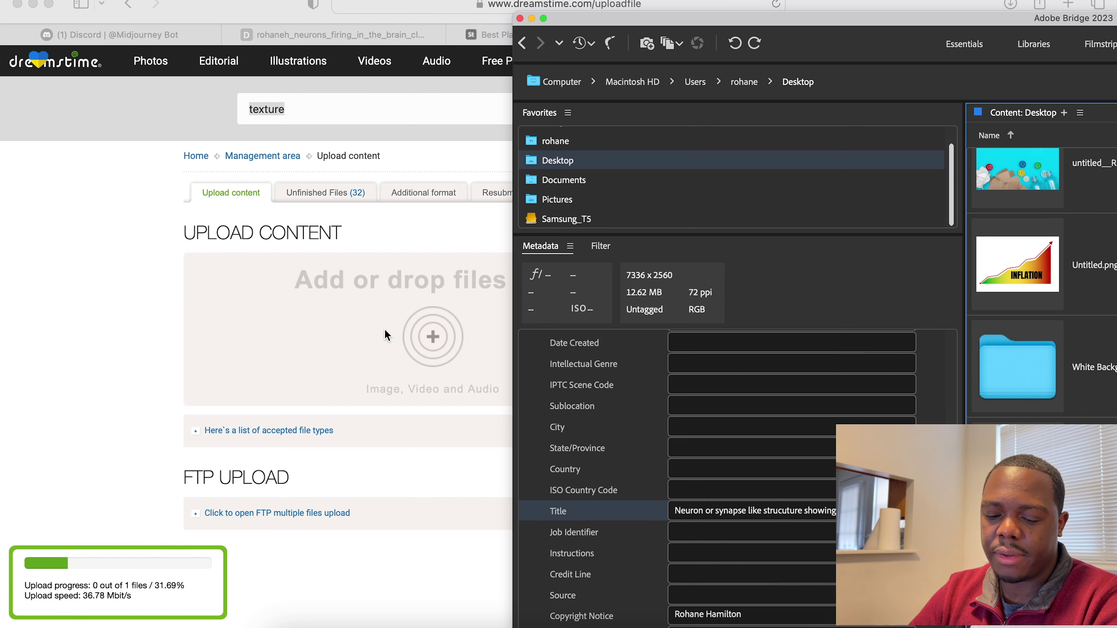
{"action": "left_click", "coordinate": [483, 39]}
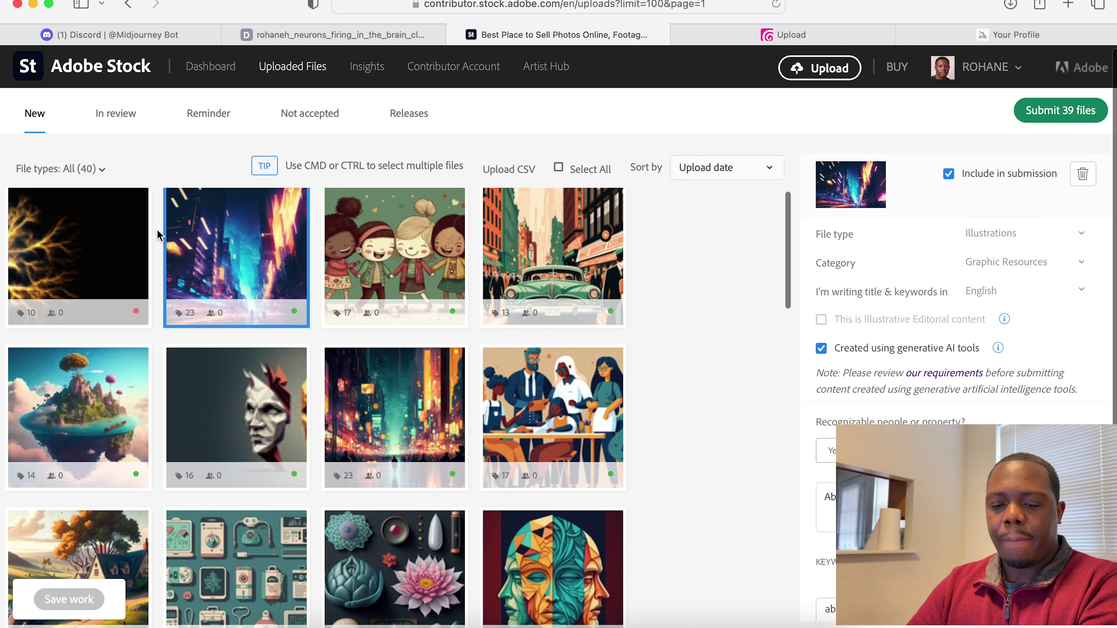
- Set the neuron upload to file type Illustrations and category Science, and tick 'Created using generative AI tools'
{"action": "left_click", "coordinate": [109, 231]}
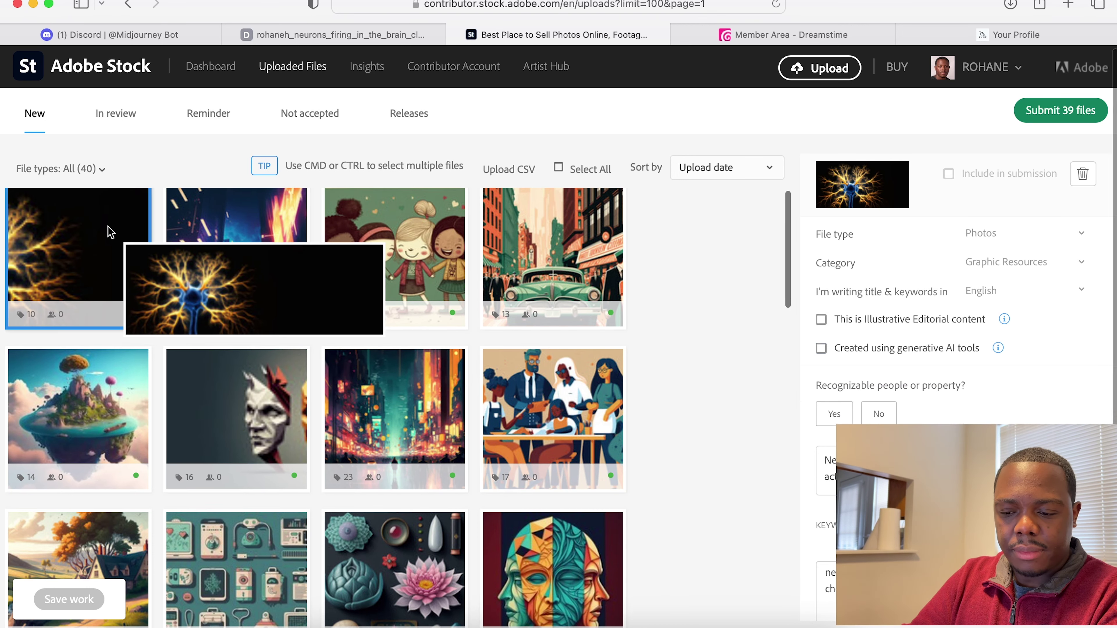
{"action": "mouse_move", "coordinate": [353, 246]}
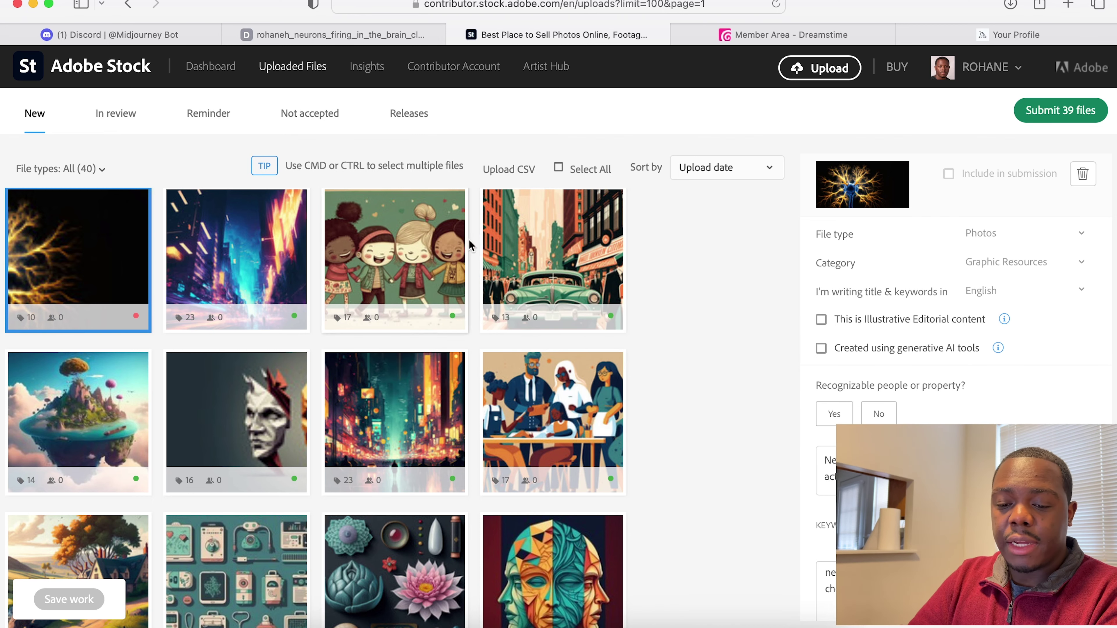
{"action": "mouse_move", "coordinate": [581, 260]}
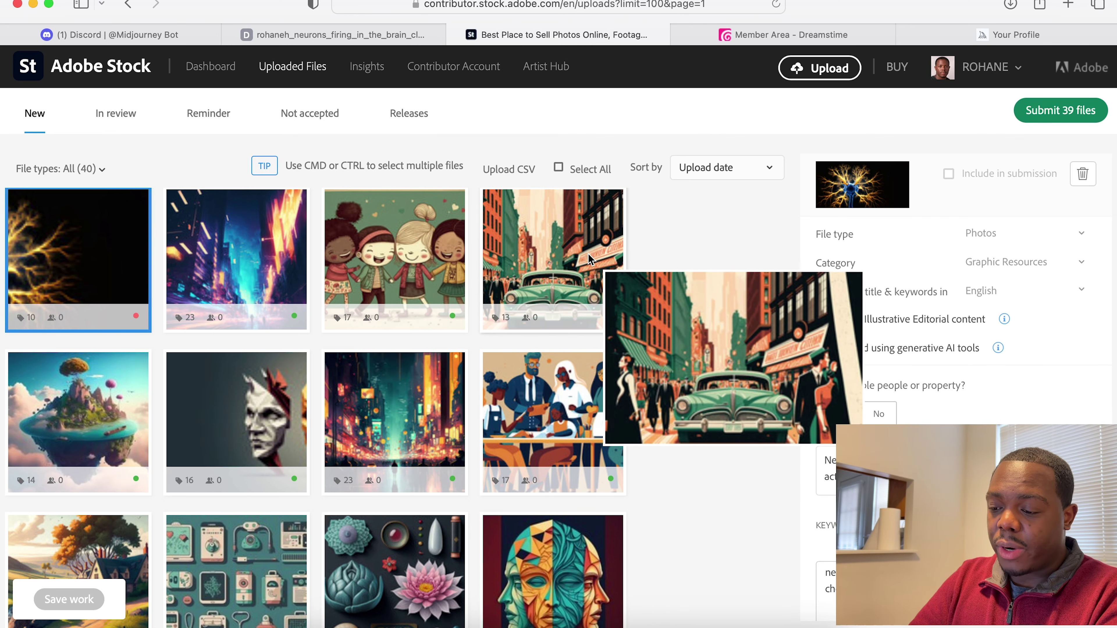
{"action": "left_click", "coordinate": [995, 243]}
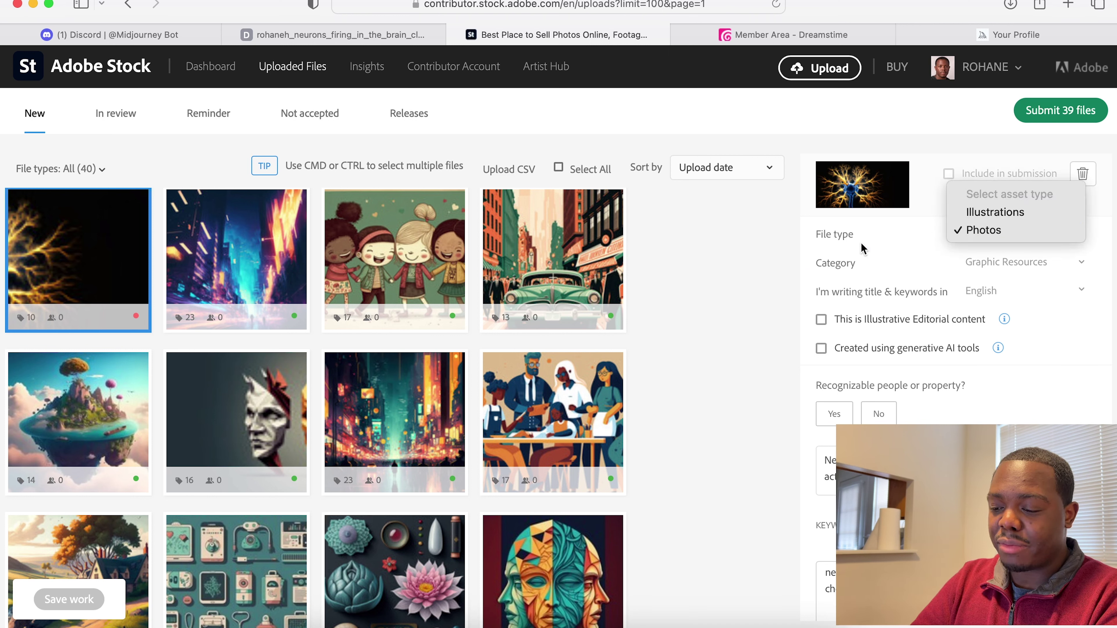
{"action": "left_click", "coordinate": [997, 216]}
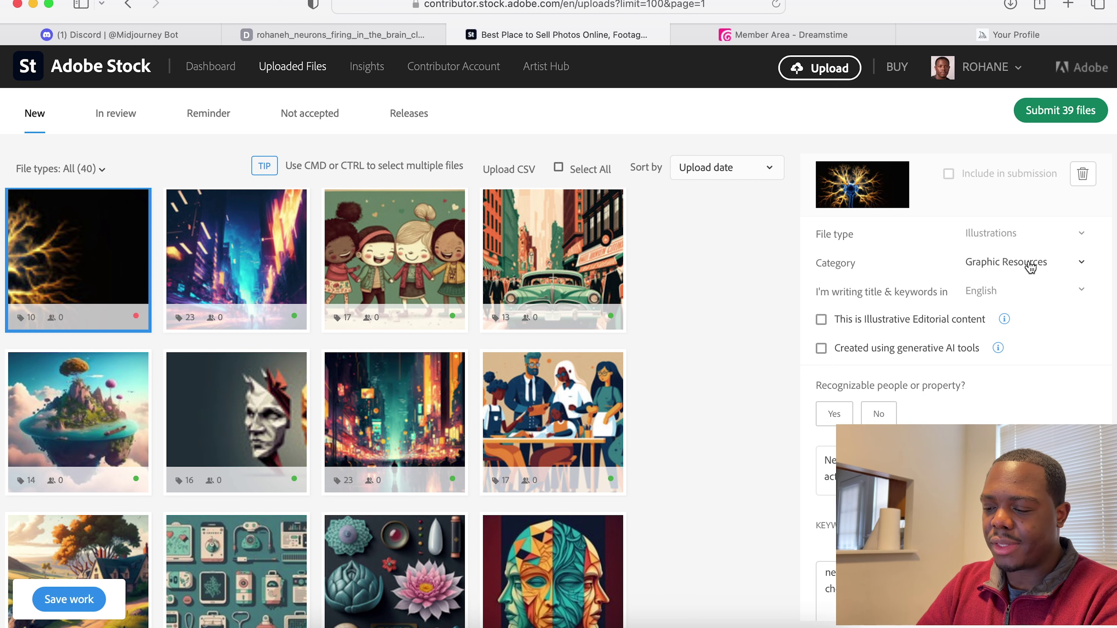
{"action": "scroll", "coordinate": [967, 266], "scroll_direction": "down", "scroll_amount": 1}
{"action": "left_click", "coordinate": [1056, 264]}
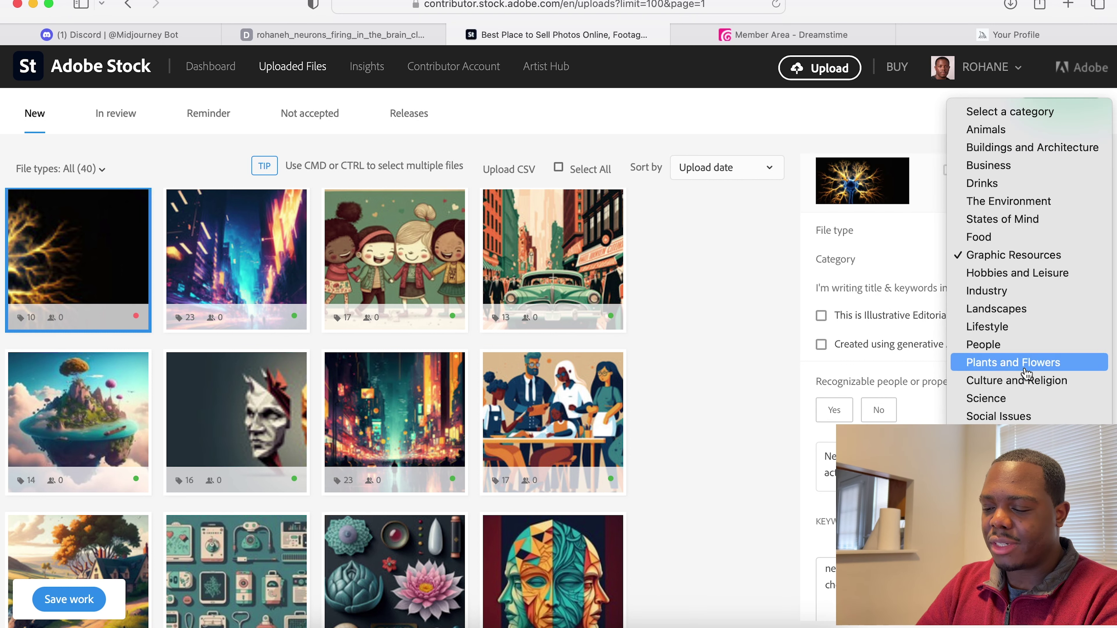
{"action": "left_click", "coordinate": [984, 398]}
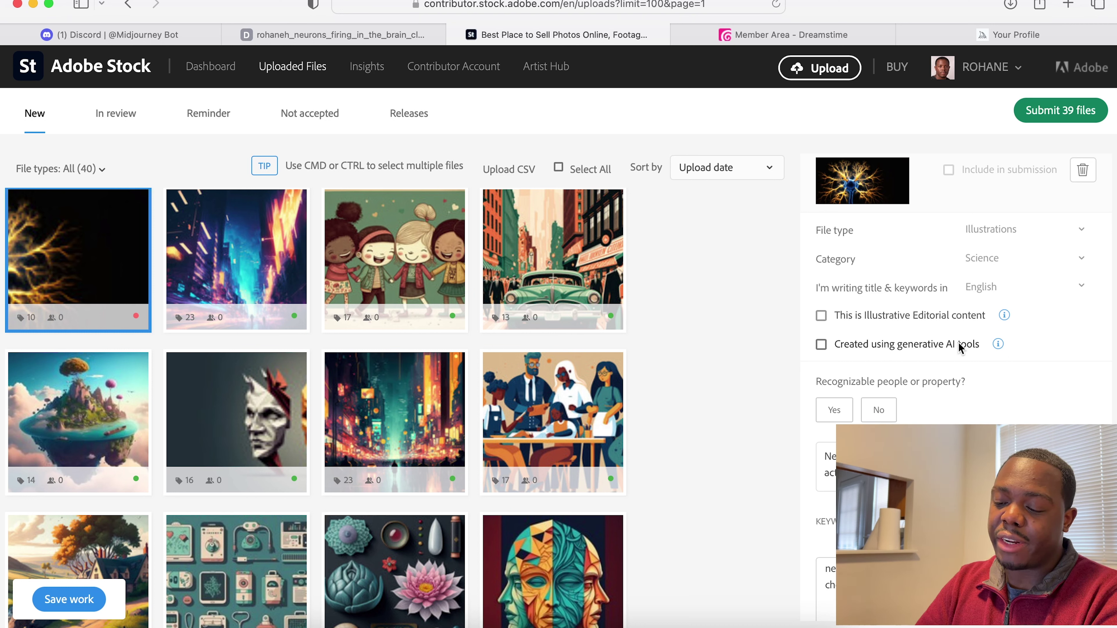
{"action": "left_click", "coordinate": [901, 348]}
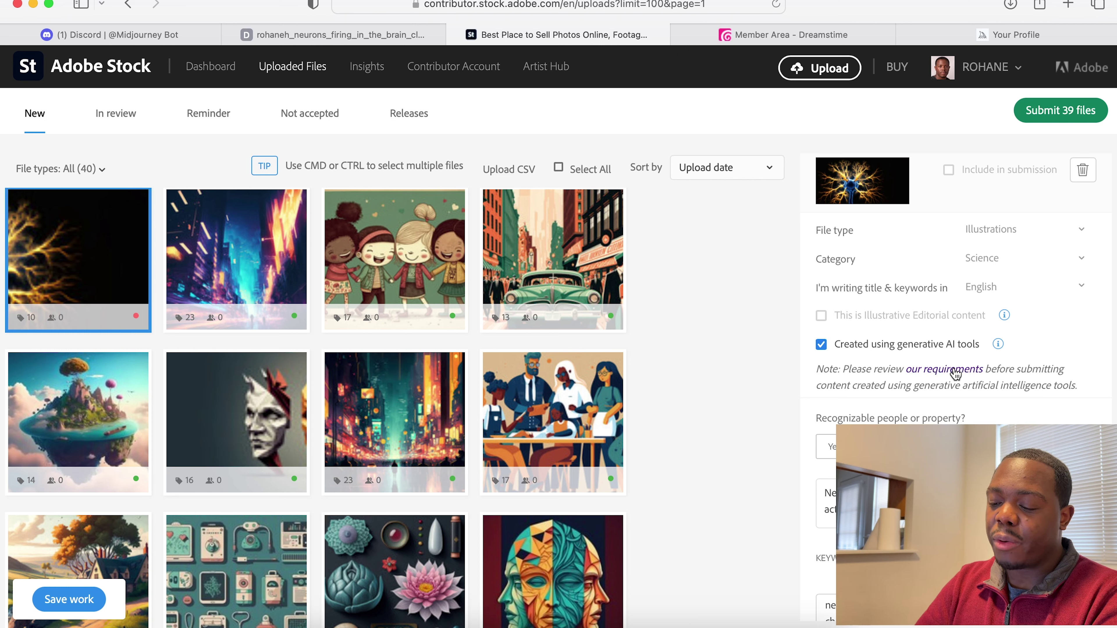
{"action": "right_click", "coordinate": [964, 373]}
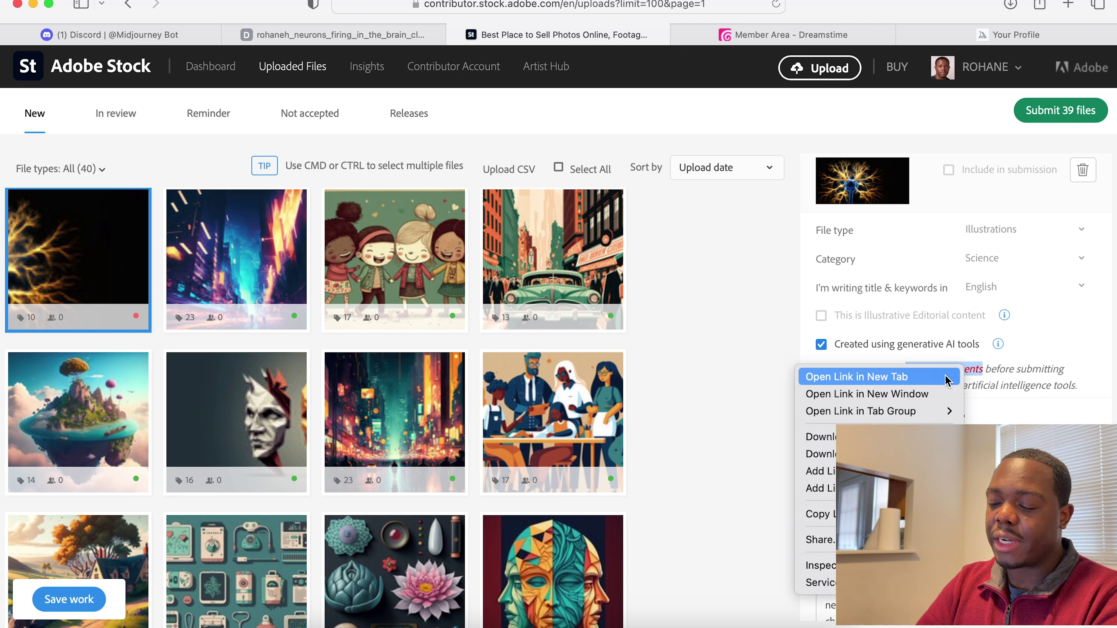
- Read the Generative AI Content requirements in a new tab, then return to the uploads tab
{"action": "left_click", "coordinate": [890, 378]}
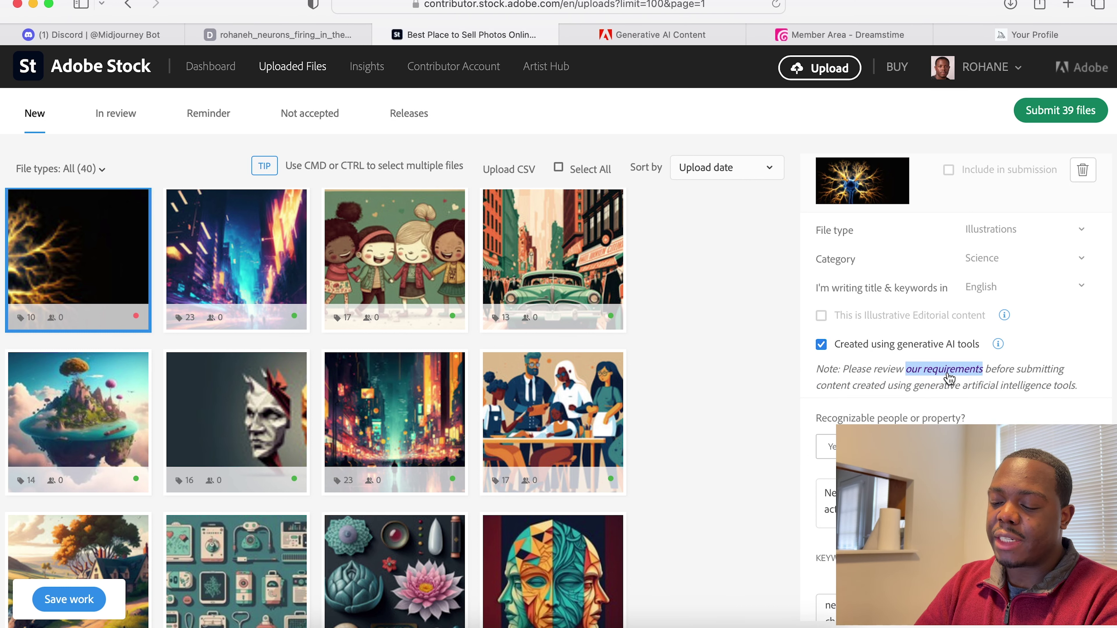
{"action": "left_click", "coordinate": [711, 38]}
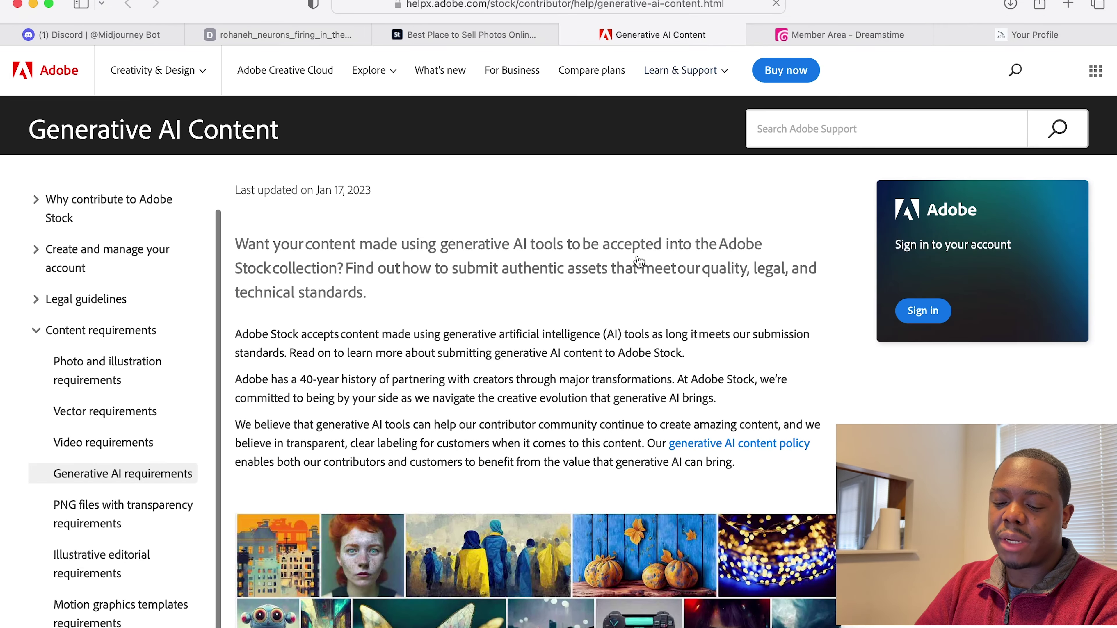
{"action": "scroll", "coordinate": [637, 263], "scroll_direction": "down", "scroll_amount": 10}
{"action": "scroll", "coordinate": [643, 264], "scroll_direction": "down", "scroll_amount": 20}
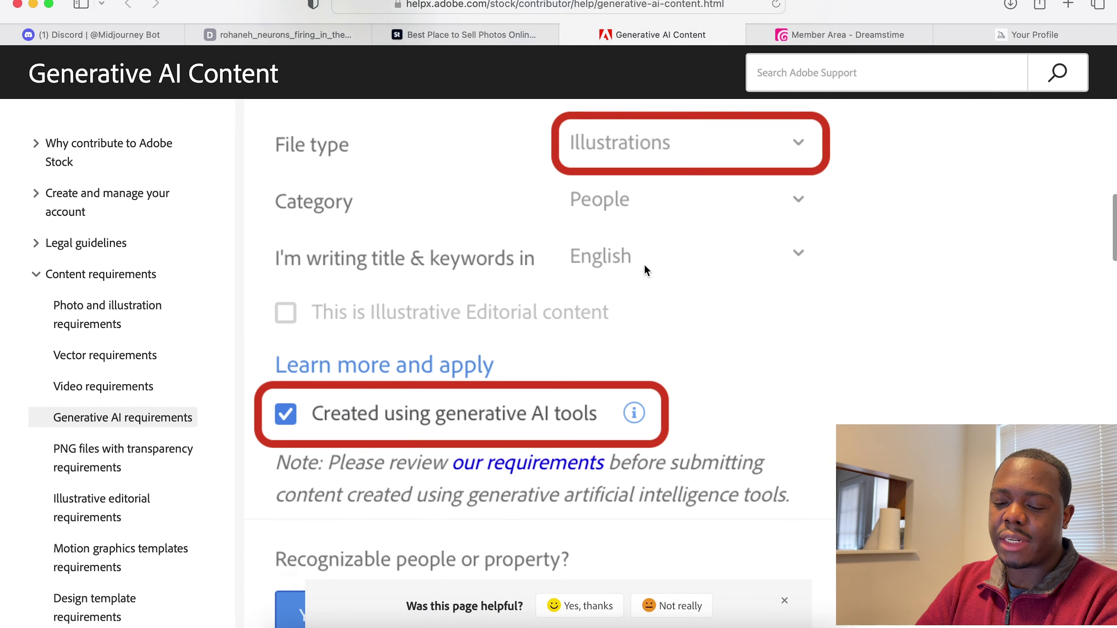
{"action": "scroll", "coordinate": [643, 264], "scroll_direction": "down", "scroll_amount": 20}
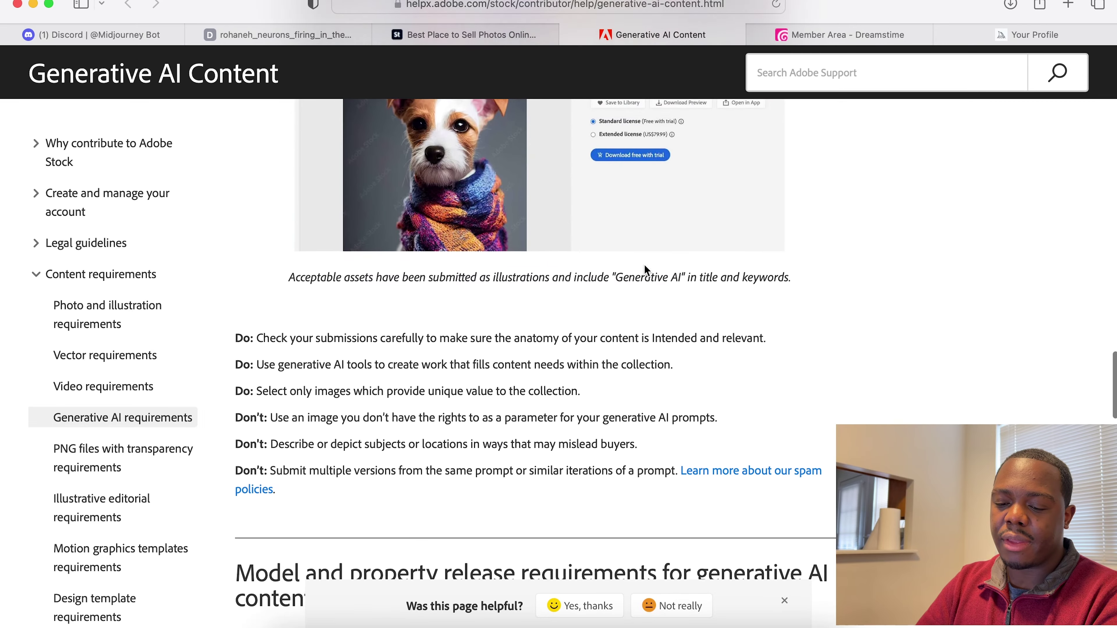
{"action": "scroll", "coordinate": [644, 270], "scroll_direction": "down", "scroll_amount": 4}
{"action": "scroll", "coordinate": [545, 369], "scroll_direction": "up", "scroll_amount": 8}
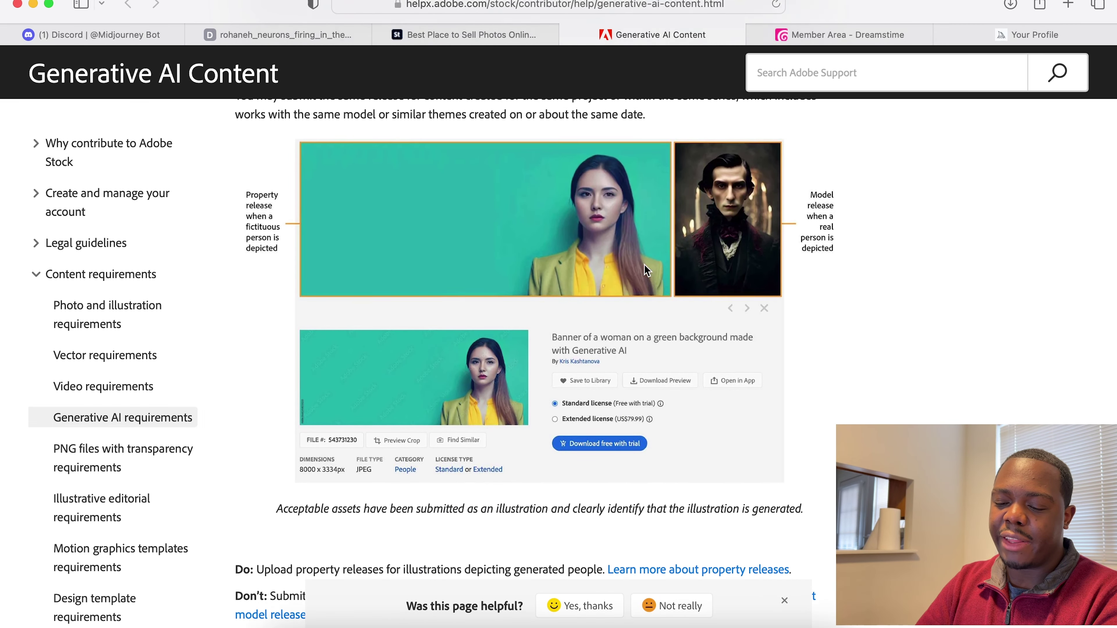
{"action": "scroll", "coordinate": [644, 400], "scroll_direction": "down", "scroll_amount": 2}
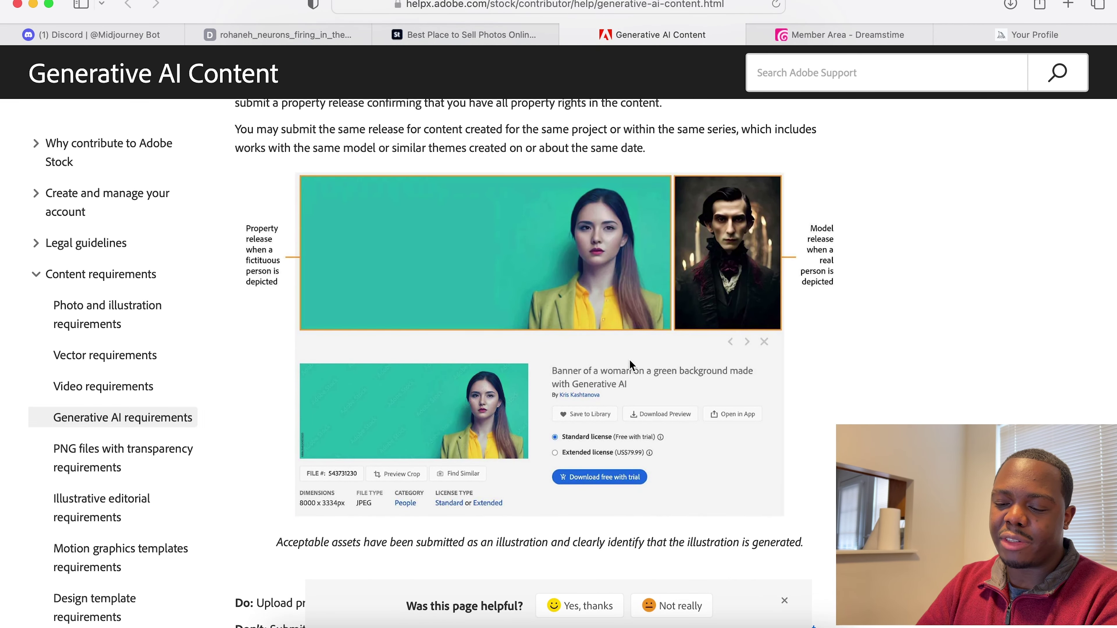
{"action": "scroll", "coordinate": [585, 395], "scroll_direction": "up", "scroll_amount": 1}
{"action": "scroll", "coordinate": [618, 393], "scroll_direction": "down", "scroll_amount": 2}
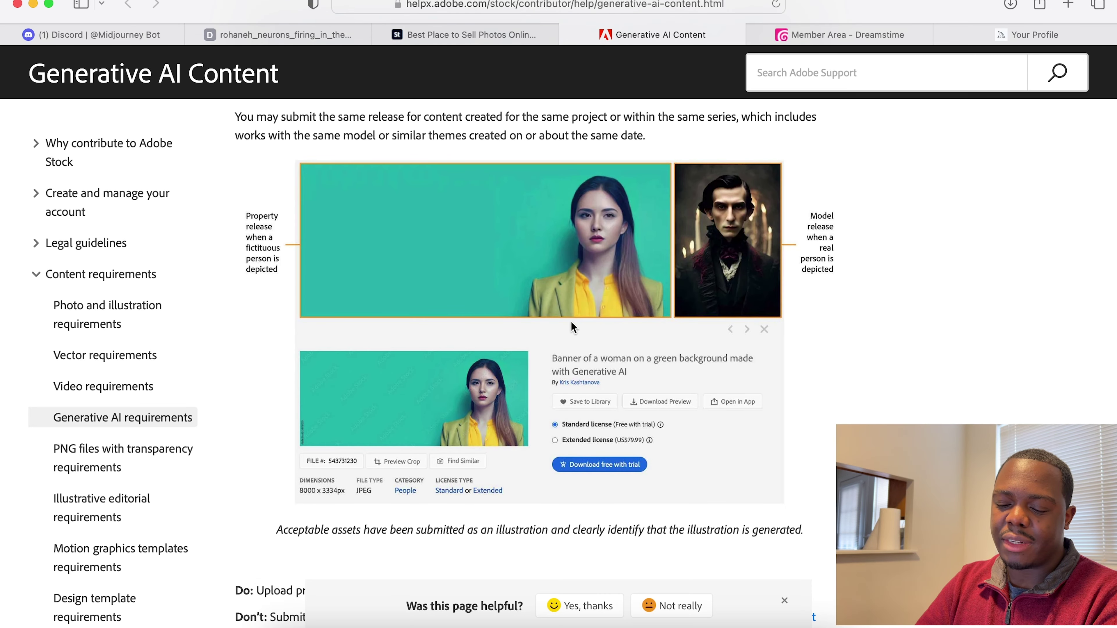
{"action": "scroll", "coordinate": [613, 332], "scroll_direction": "down", "scroll_amount": 6}
{"action": "scroll", "coordinate": [628, 329], "scroll_direction": "down", "scroll_amount": 4}
{"action": "scroll", "coordinate": [631, 332], "scroll_direction": "up", "scroll_amount": 7}
{"action": "scroll", "coordinate": [630, 335], "scroll_direction": "up", "scroll_amount": 10}
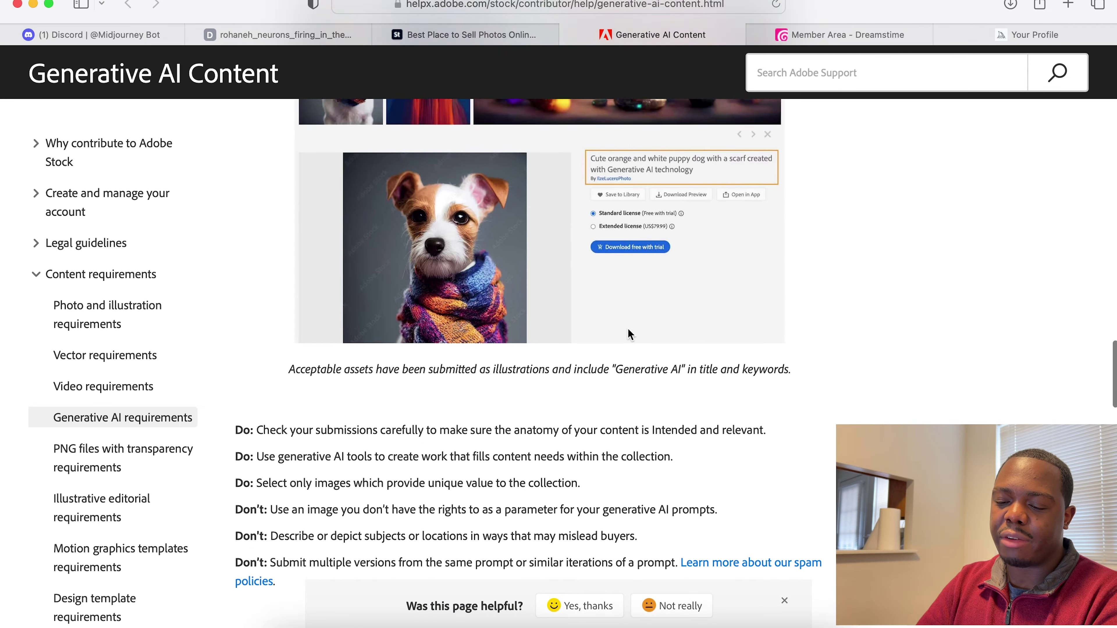
{"action": "scroll", "coordinate": [630, 334], "scroll_direction": "up", "scroll_amount": 6}
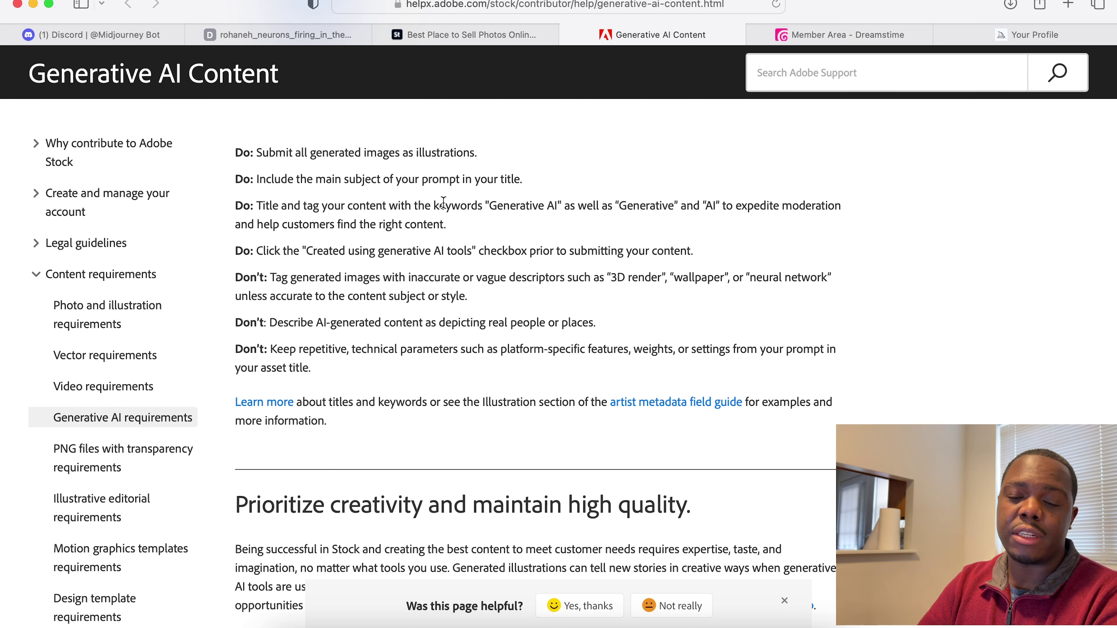
{"action": "left_click", "coordinate": [474, 35]}
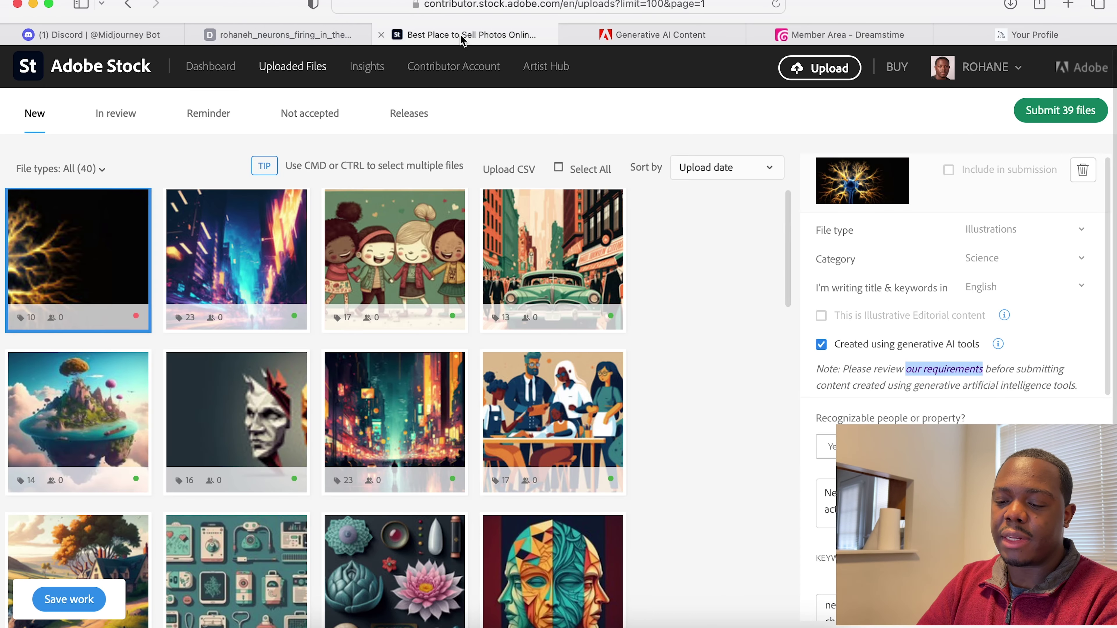
- Answer No for recognizable people or property on the neuron illustration
{"action": "scroll", "coordinate": [854, 356], "scroll_direction": "down", "scroll_amount": 2}
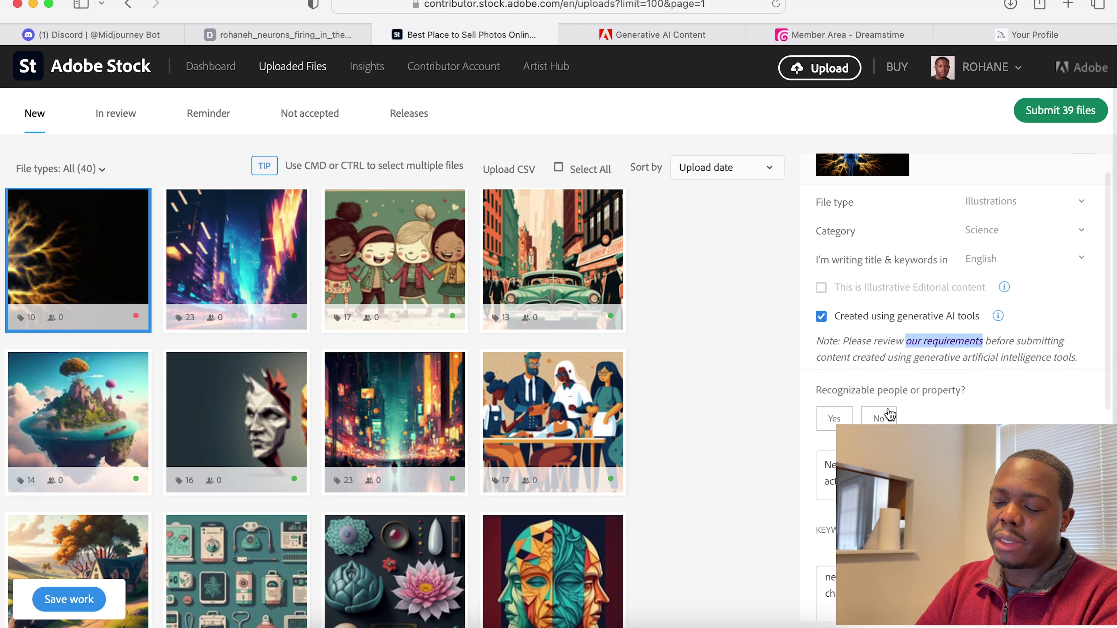
{"action": "left_click", "coordinate": [877, 421]}
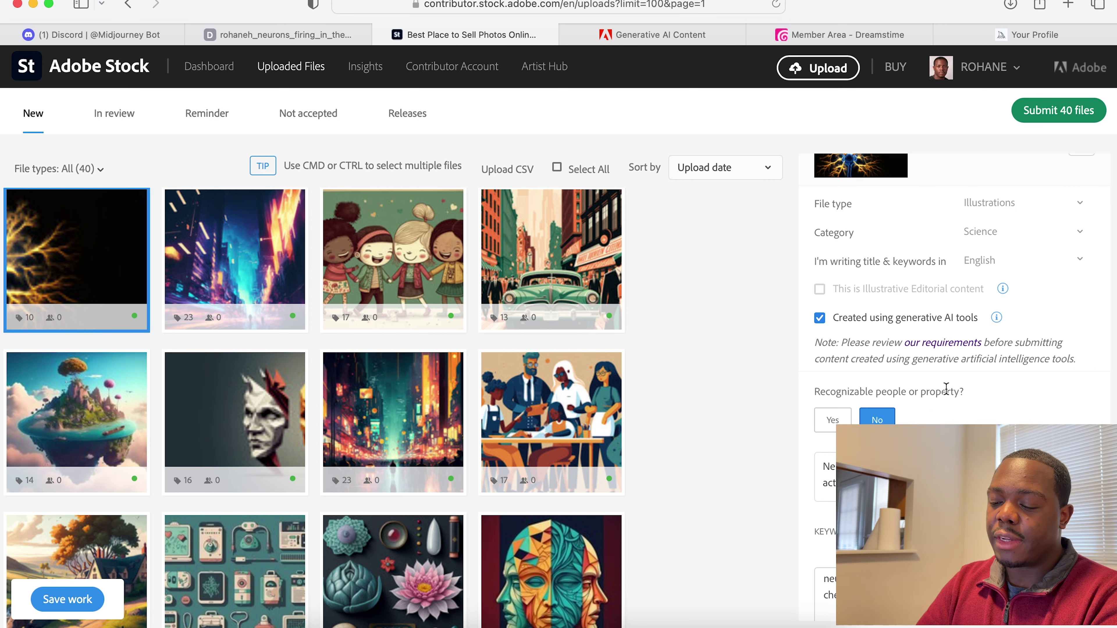
{"action": "scroll", "coordinate": [933, 390], "scroll_direction": "up", "scroll_amount": 1}
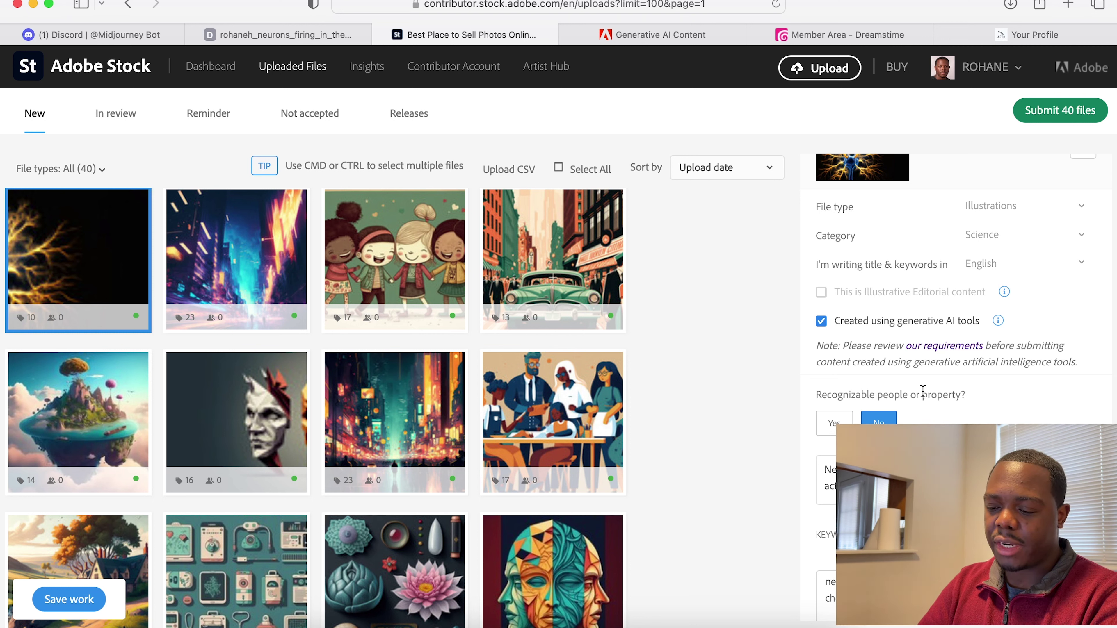
- Add suggested keywords such as light, energy, fire, glowing, futuristic and technology
{"action": "scroll", "coordinate": [943, 395], "scroll_direction": "down", "scroll_amount": 2}
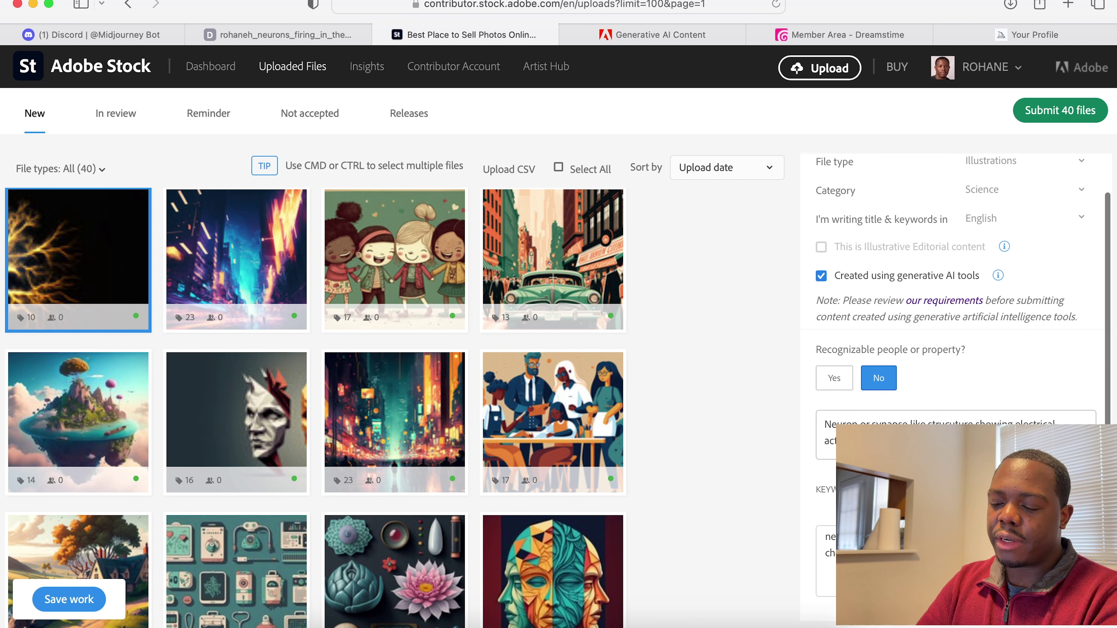
{"action": "scroll", "coordinate": [943, 395], "scroll_direction": "down", "scroll_amount": 3}
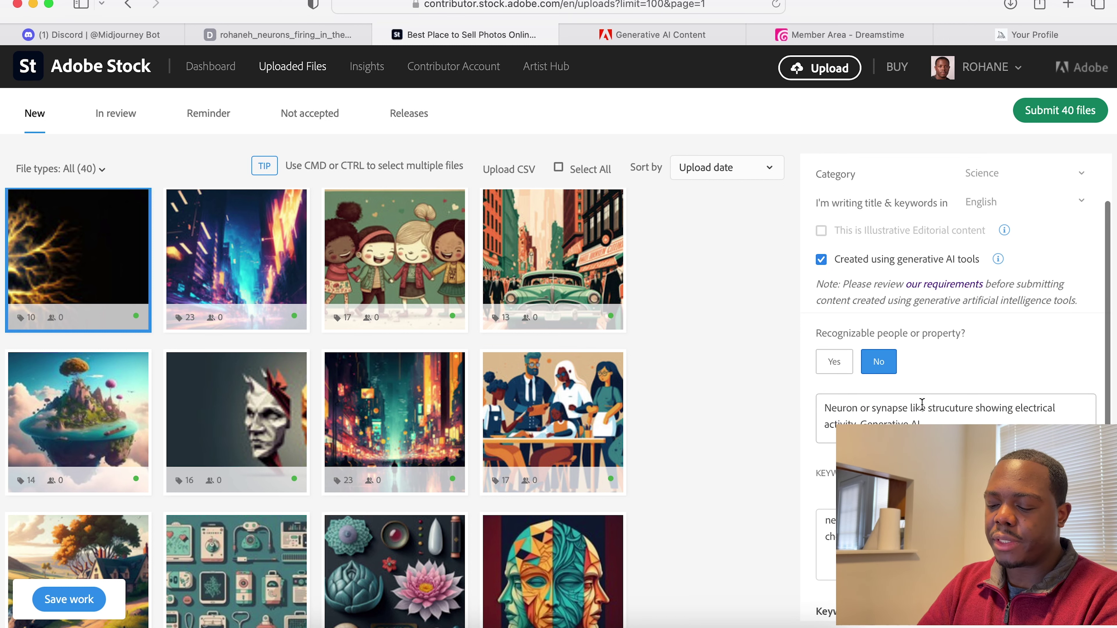
{"action": "scroll", "coordinate": [798, 474], "scroll_direction": "down", "scroll_amount": 1}
{"action": "scroll", "coordinate": [798, 475], "scroll_direction": "down", "scroll_amount": 1}
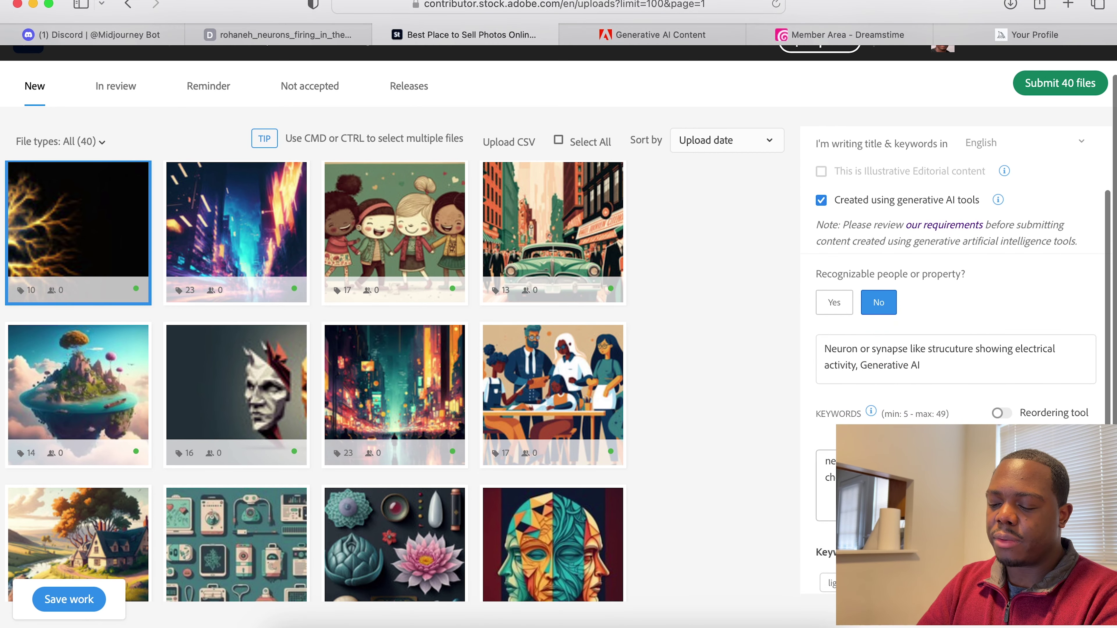
{"action": "scroll", "coordinate": [906, 377], "scroll_direction": "down", "scroll_amount": 5}
{"action": "scroll", "coordinate": [905, 377], "scroll_direction": "down", "scroll_amount": 1}
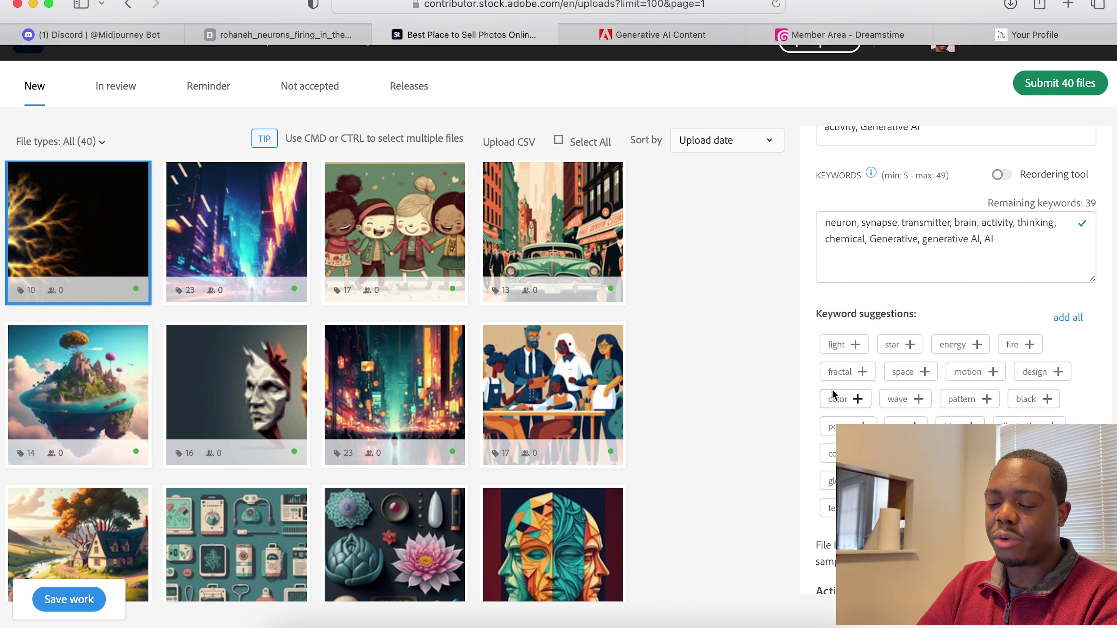
{"action": "left_click", "coordinate": [853, 345]}
{"action": "left_click", "coordinate": [967, 345]}
{"action": "left_click", "coordinate": [1025, 344]}
{"action": "left_click", "coordinate": [906, 372]}
{"action": "left_click", "coordinate": [1051, 372]}
{"action": "left_click", "coordinate": [847, 399]}
{"action": "left_click", "coordinate": [1042, 399]}
{"action": "left_click", "coordinate": [1047, 425]}
{"action": "left_click", "coordinate": [844, 488]}
{"action": "left_click", "coordinate": [915, 488]}
{"action": "left_click", "coordinate": [848, 515]}
{"action": "scroll", "coordinate": [904, 418], "scroll_direction": "down", "scroll_amount": 1}
{"action": "scroll", "coordinate": [905, 418], "scroll_direction": "up", "scroll_amount": 5}
{"action": "scroll", "coordinate": [904, 418], "scroll_direction": "up", "scroll_amount": 1}
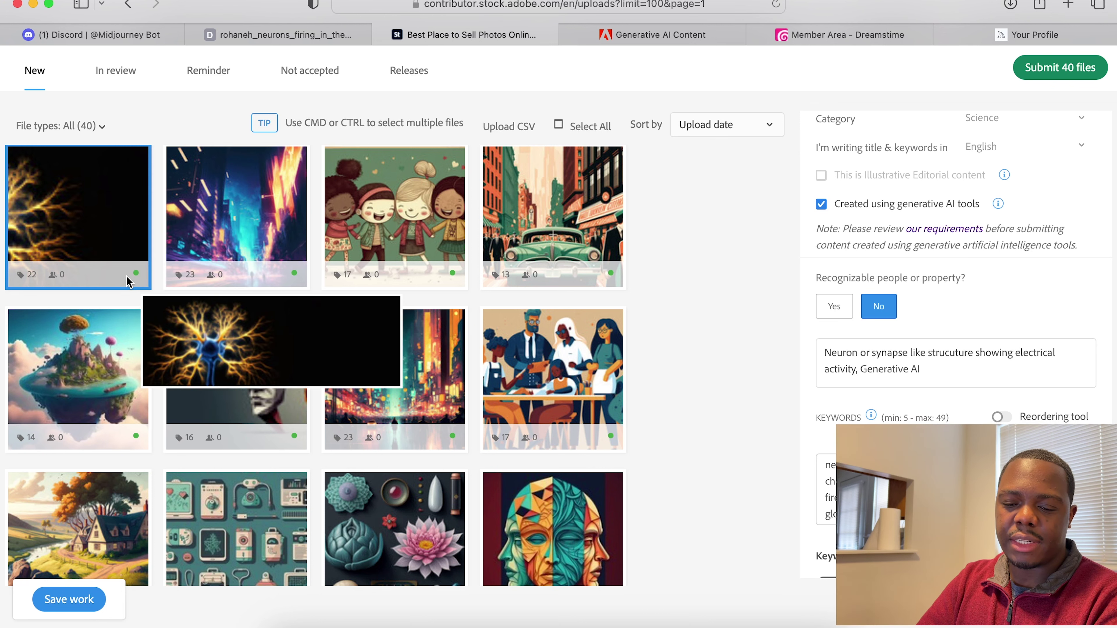
- Shift-select the 39 other uploads and uncheck Include in submission for them
{"action": "left_click", "coordinate": [192, 251]}
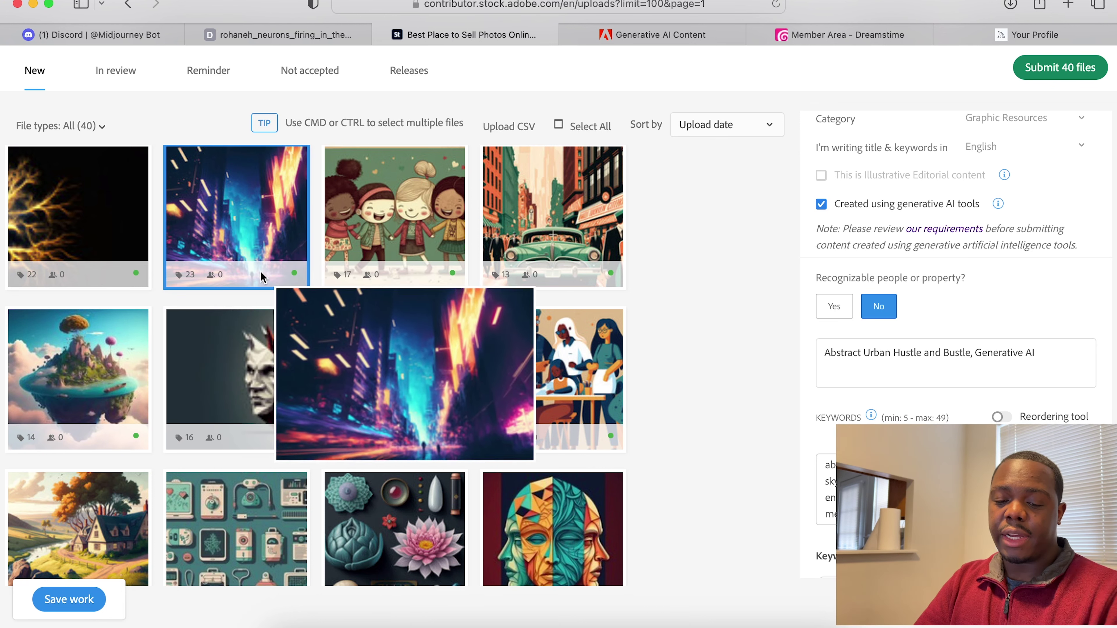
{"action": "mouse_move", "coordinate": [343, 337]}
{"action": "scroll", "coordinate": [343, 336], "scroll_direction": "down", "scroll_amount": 20}
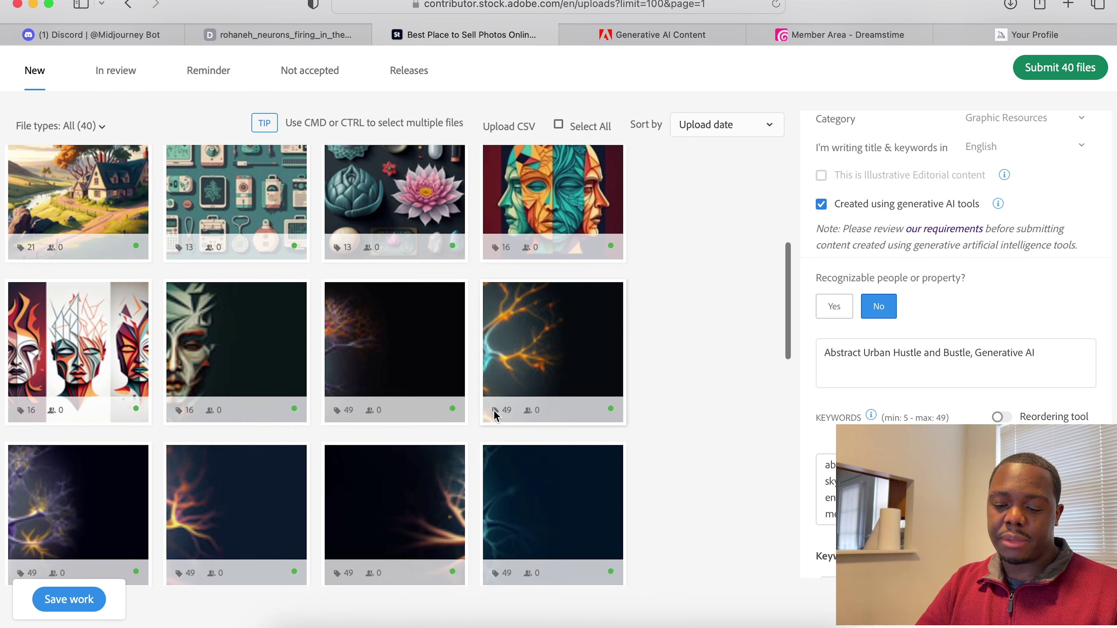
{"action": "scroll", "coordinate": [496, 437], "scroll_direction": "down", "scroll_amount": 3}
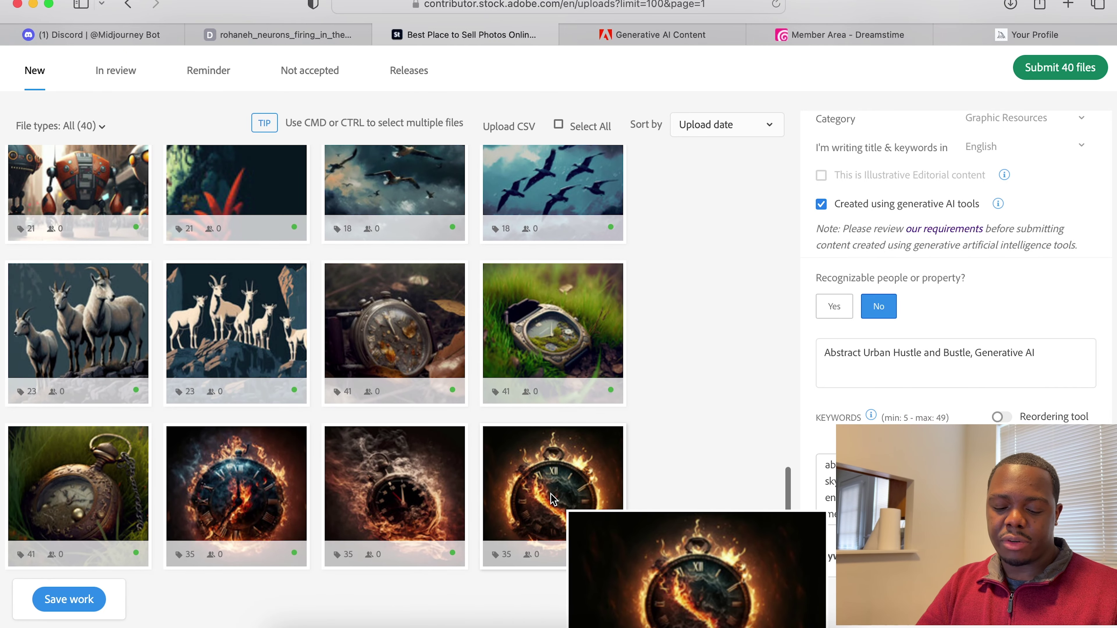
{"action": "left_click", "coordinate": [554, 489], "text": "shift"}
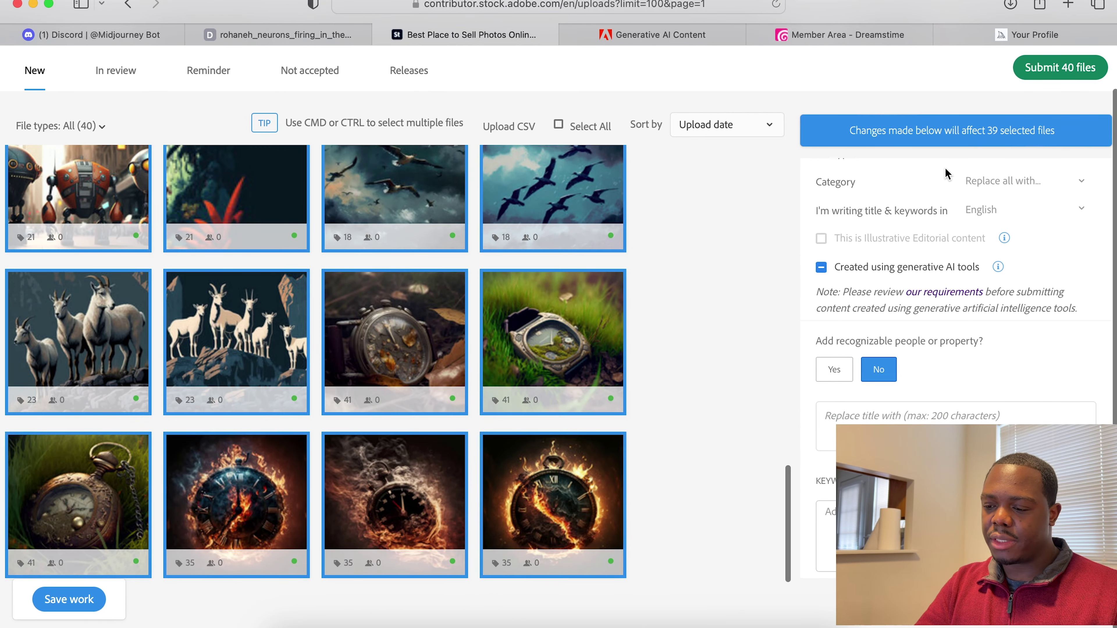
{"action": "scroll", "coordinate": [950, 181], "scroll_direction": "up", "scroll_amount": 5}
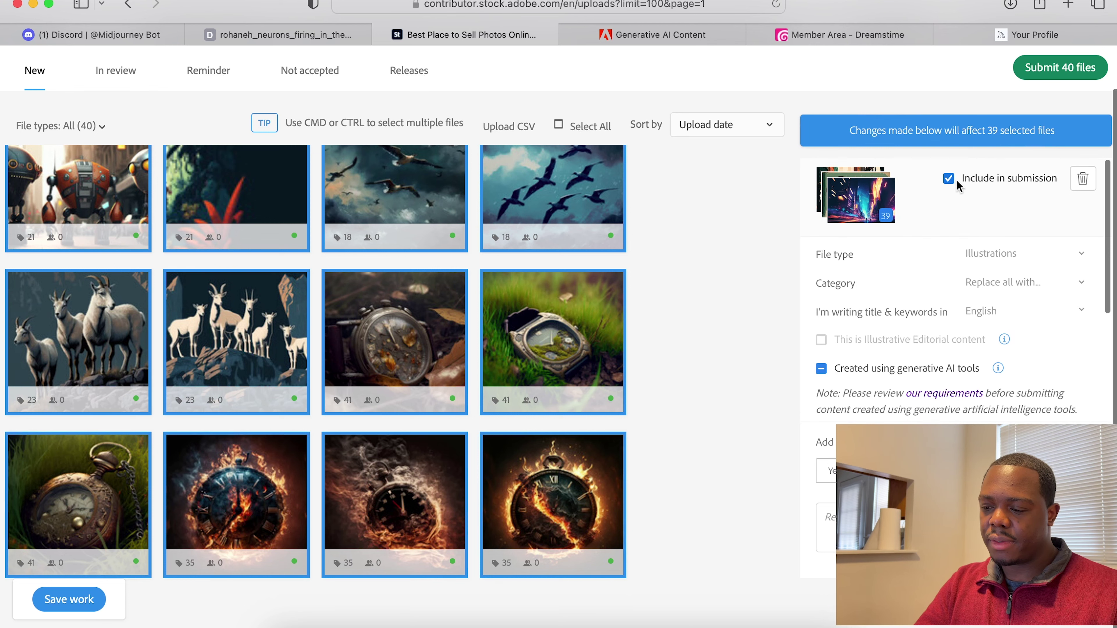
{"action": "left_click", "coordinate": [949, 180]}
{"action": "scroll", "coordinate": [646, 282], "scroll_direction": "up", "scroll_amount": 10}
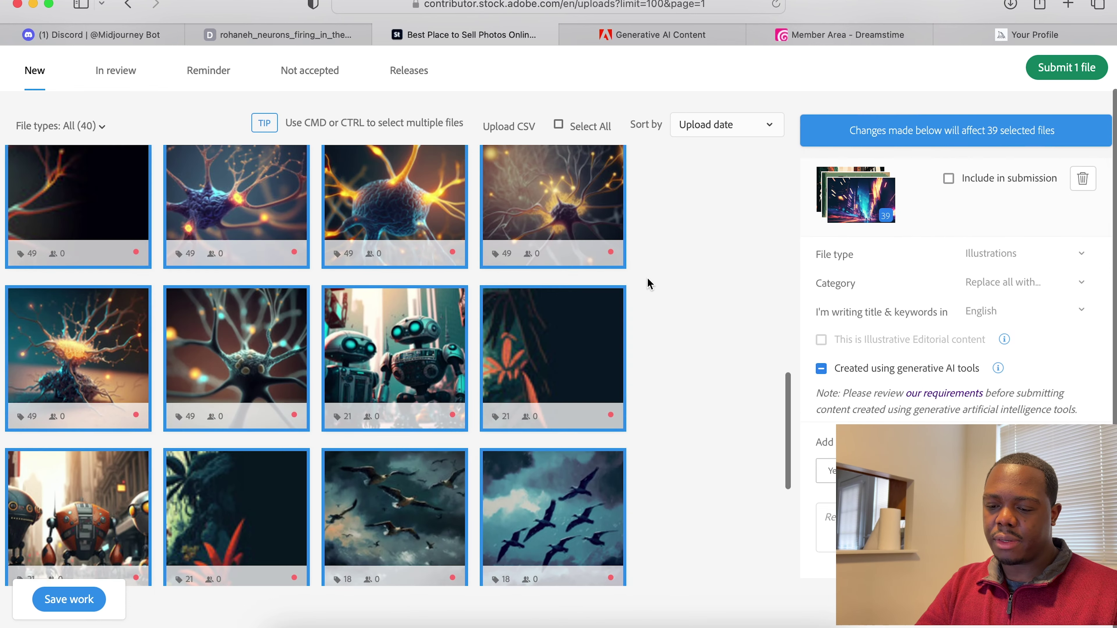
{"action": "scroll", "coordinate": [666, 278], "scroll_direction": "up", "scroll_amount": 5}
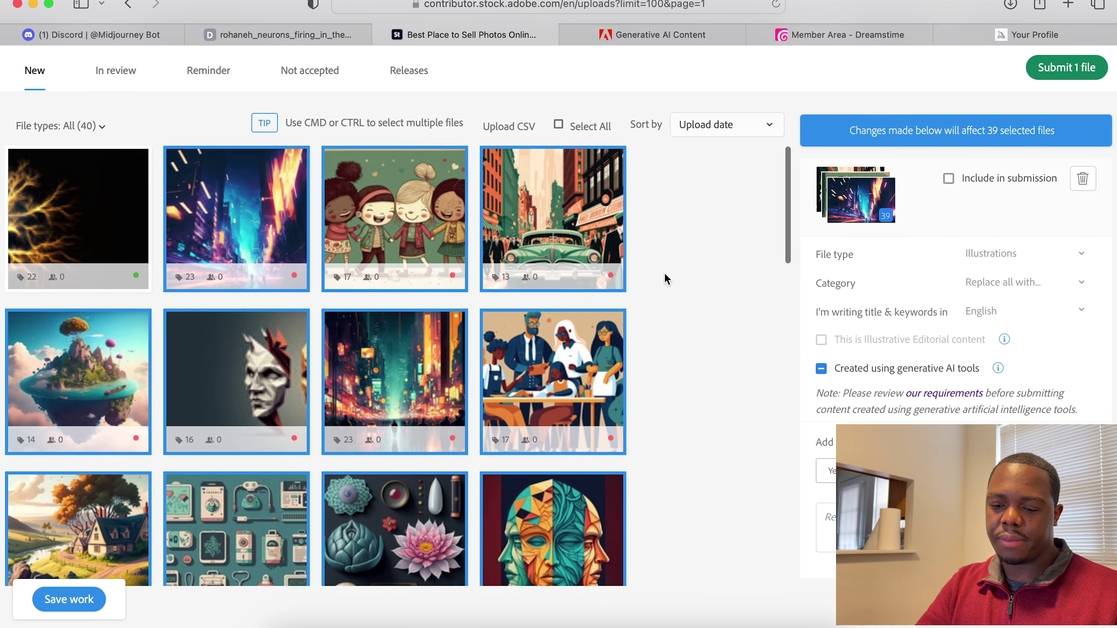
{"action": "left_click", "coordinate": [98, 223]}
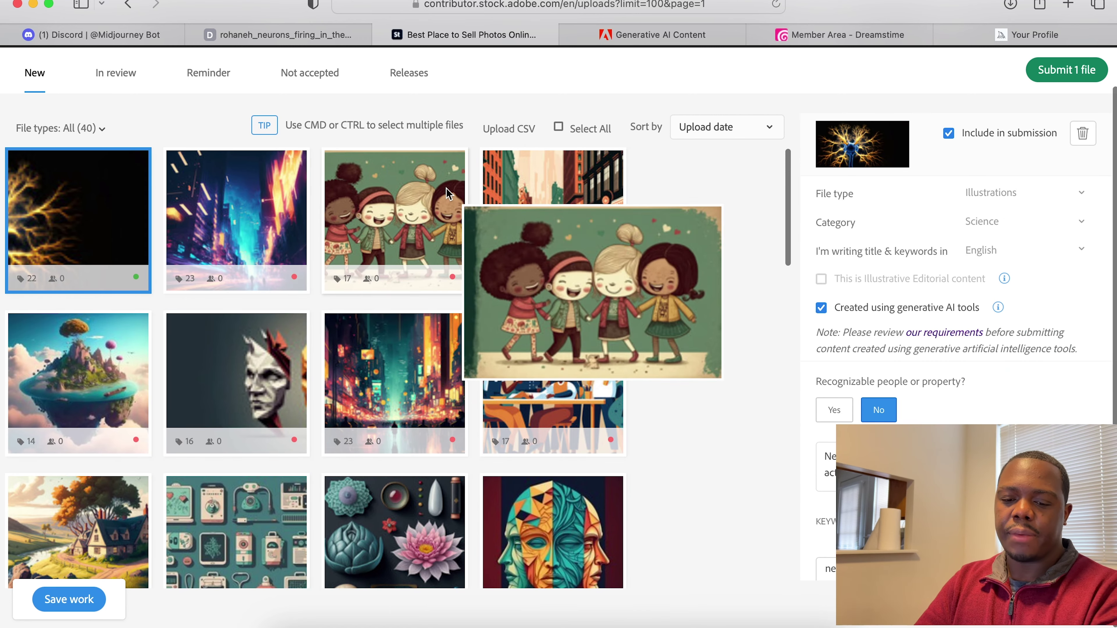
- Submit the single included neuron file and confirm the submission
{"action": "left_click", "coordinate": [1062, 69]}
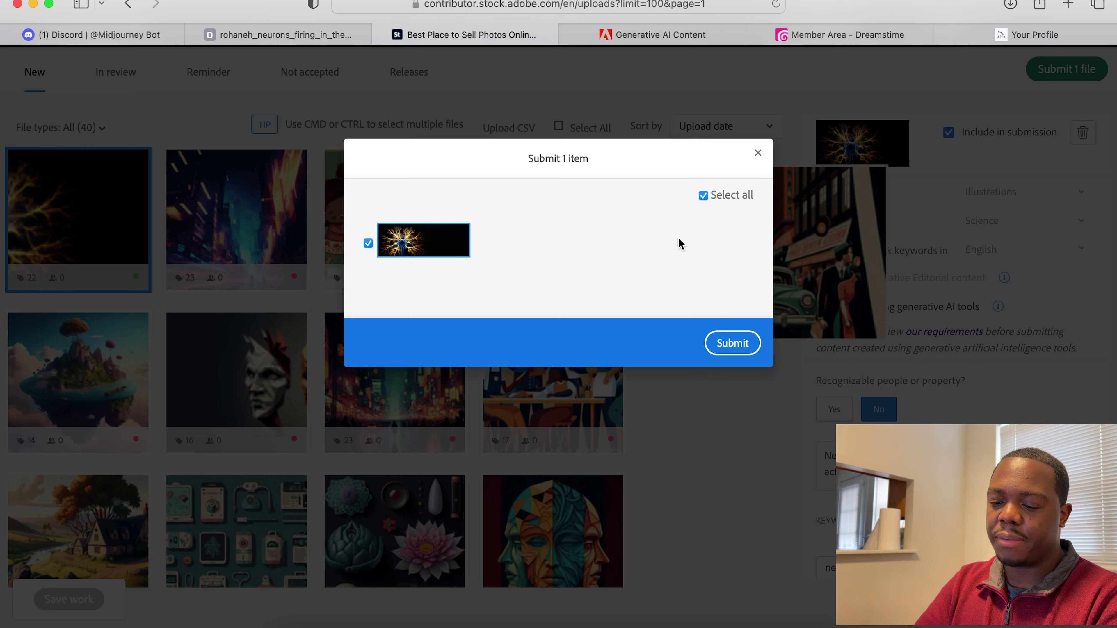
{"action": "left_click", "coordinate": [742, 345]}
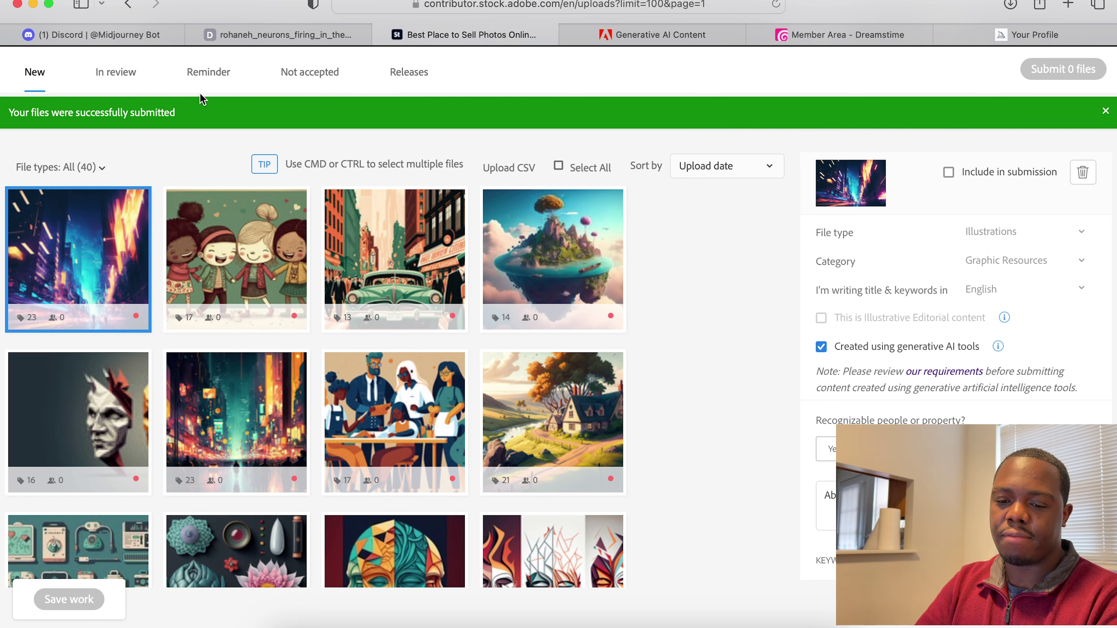
{"action": "left_click", "coordinate": [119, 74]}
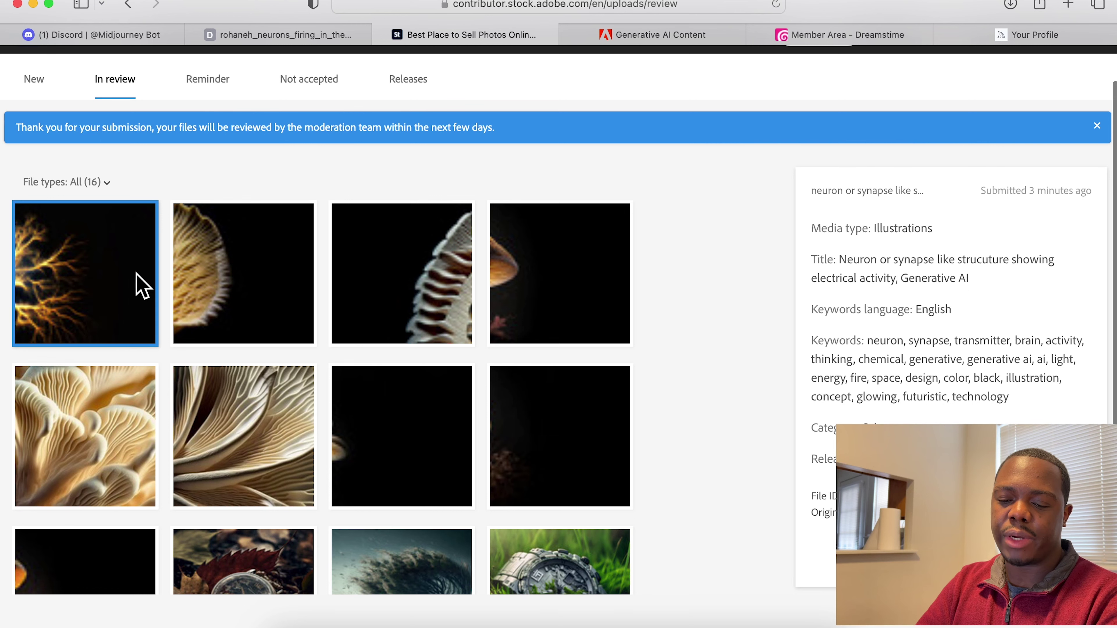
- Scroll the In review list to check the neuron illustration's title and Science category
{"action": "scroll", "coordinate": [501, 290], "scroll_direction": "down", "scroll_amount": 5}
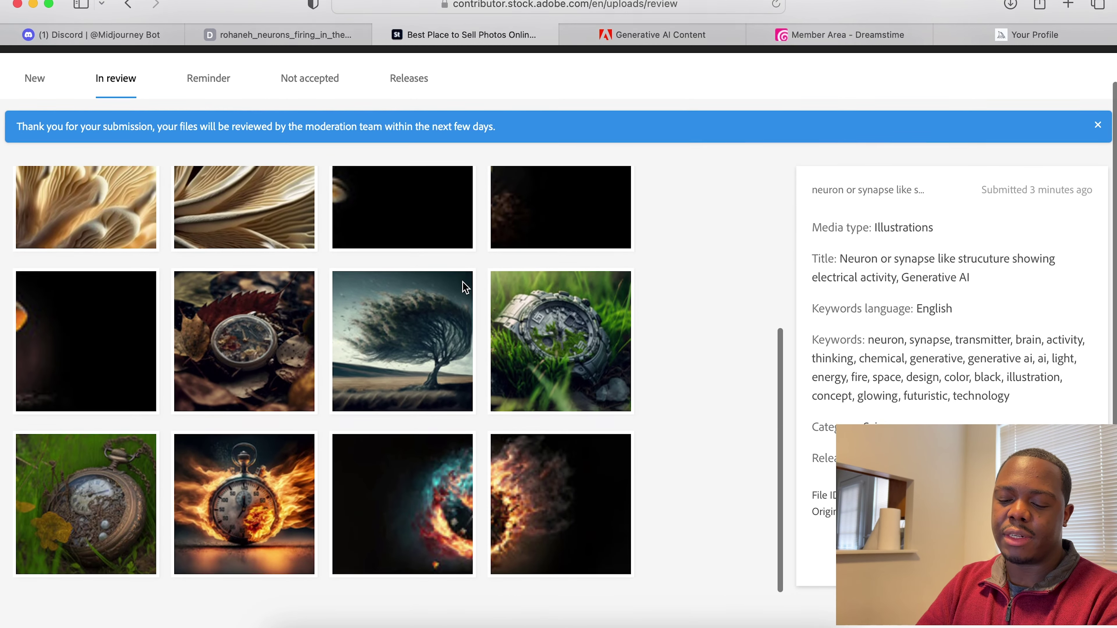
{"action": "scroll", "coordinate": [266, 411], "scroll_direction": "up", "scroll_amount": 5}
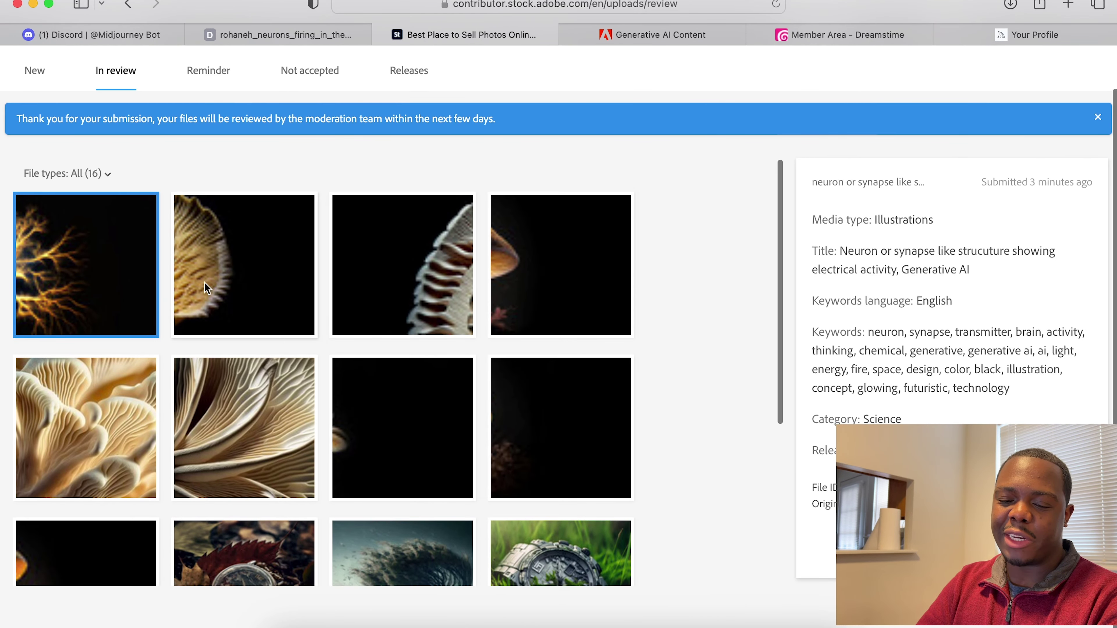
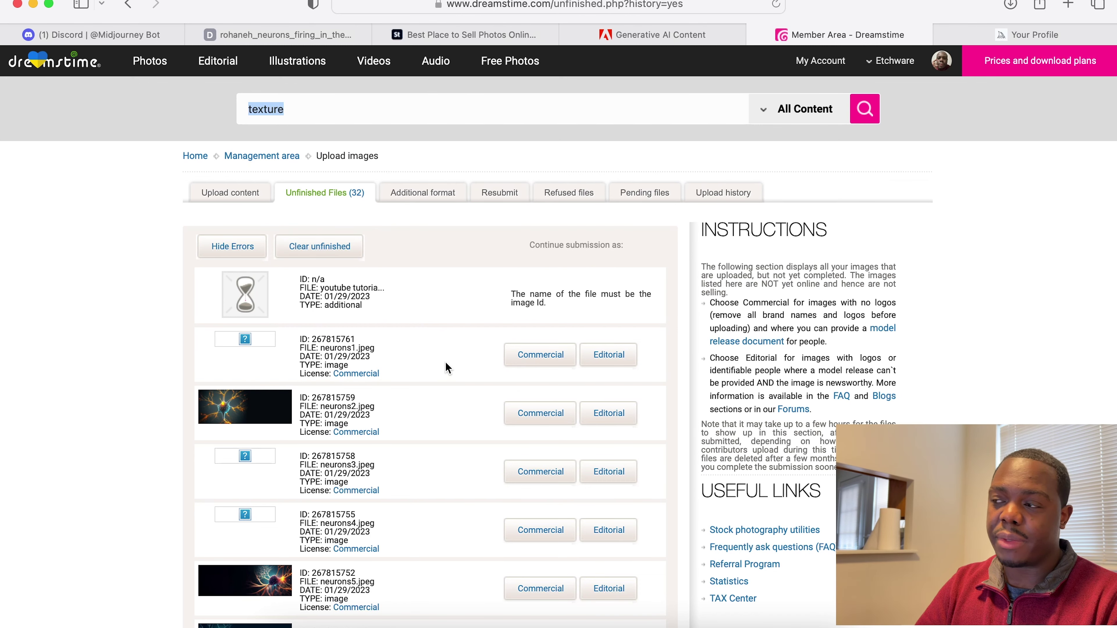
- Scroll down the Unfinished Files list of 32 uploaded neuron images
{"action": "scroll", "coordinate": [445, 361], "scroll_direction": "down", "scroll_amount": 5}
- Reload the unfinished files list and page forward through pages 2, 3 and 4
{"action": "scroll", "coordinate": [432, 356], "scroll_direction": "up", "scroll_amount": 2}
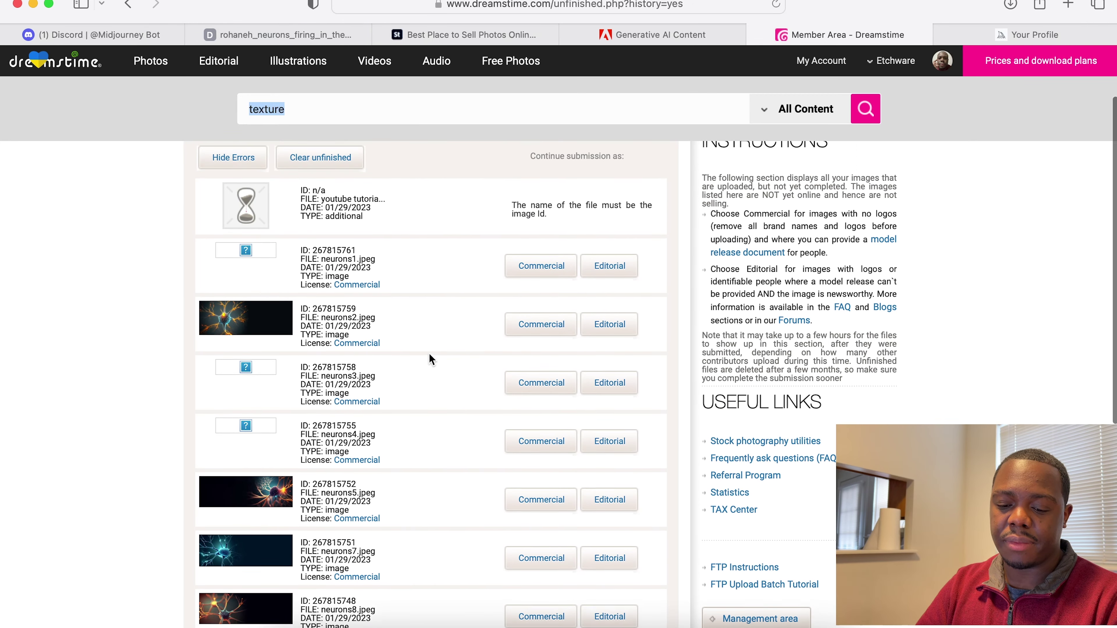
{"action": "left_click", "coordinate": [259, 219]}
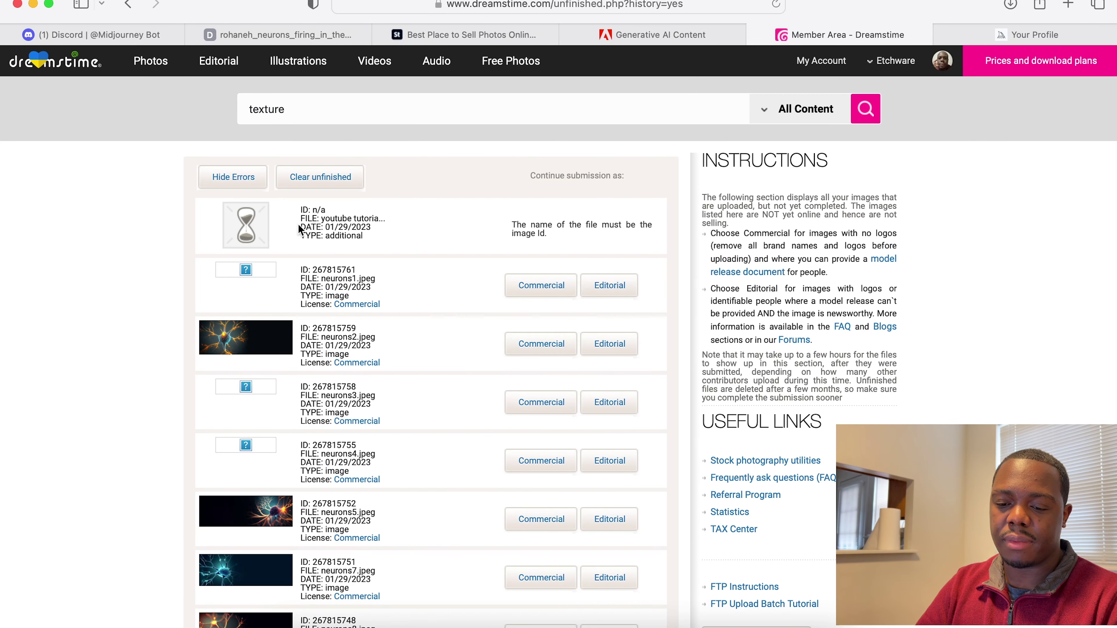
{"action": "scroll", "coordinate": [564, 243], "scroll_direction": "up", "scroll_amount": 3}
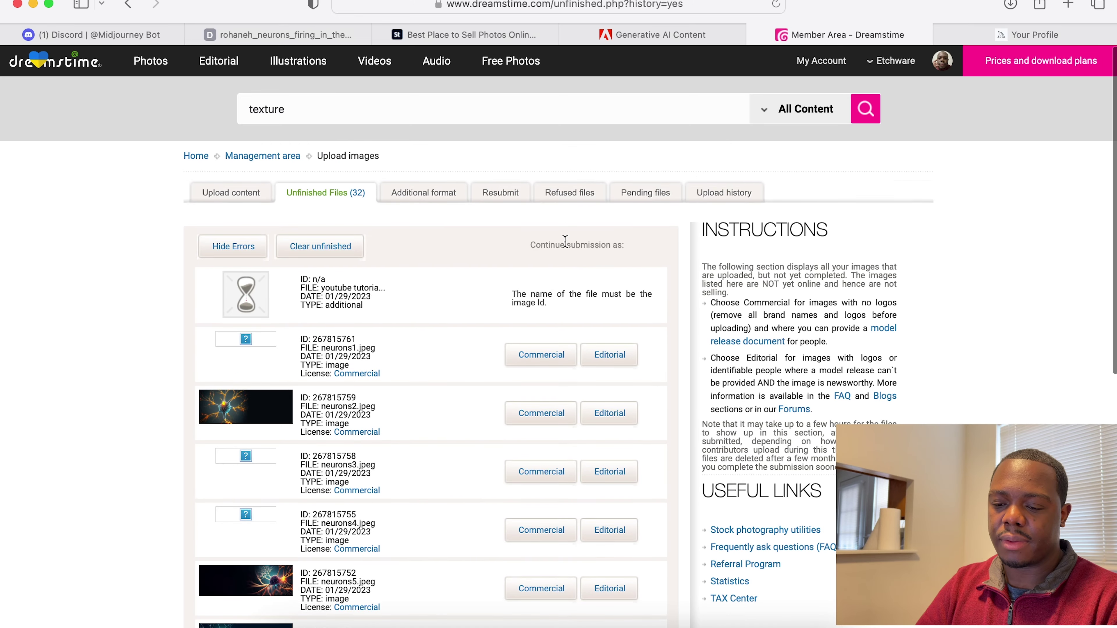
{"action": "left_click", "coordinate": [342, 192]}
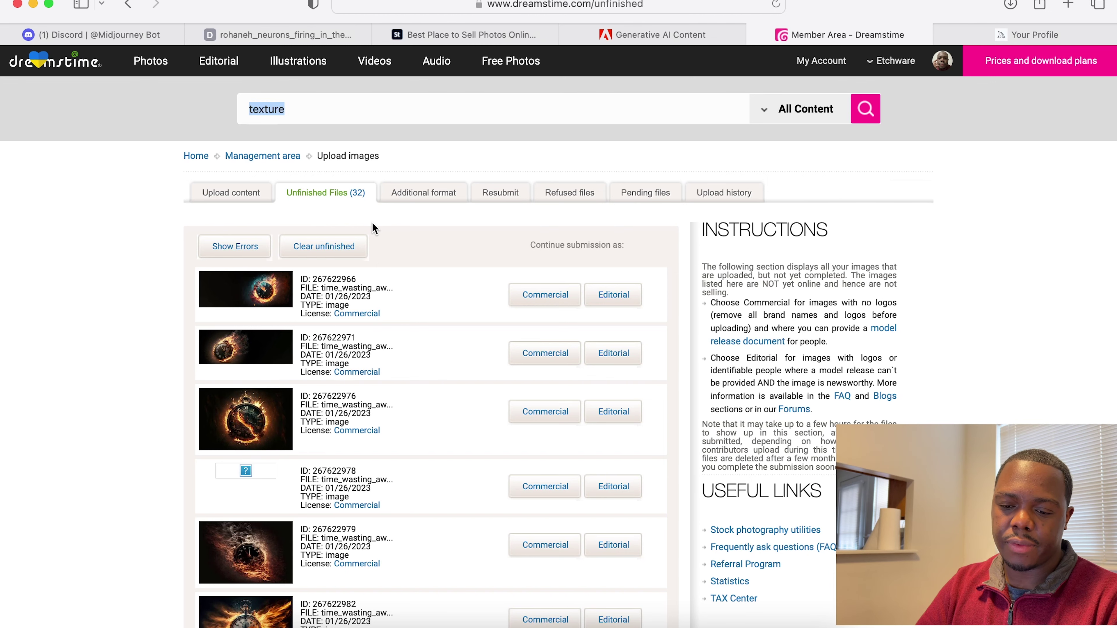
{"action": "scroll", "coordinate": [358, 219], "scroll_direction": "down", "scroll_amount": 15}
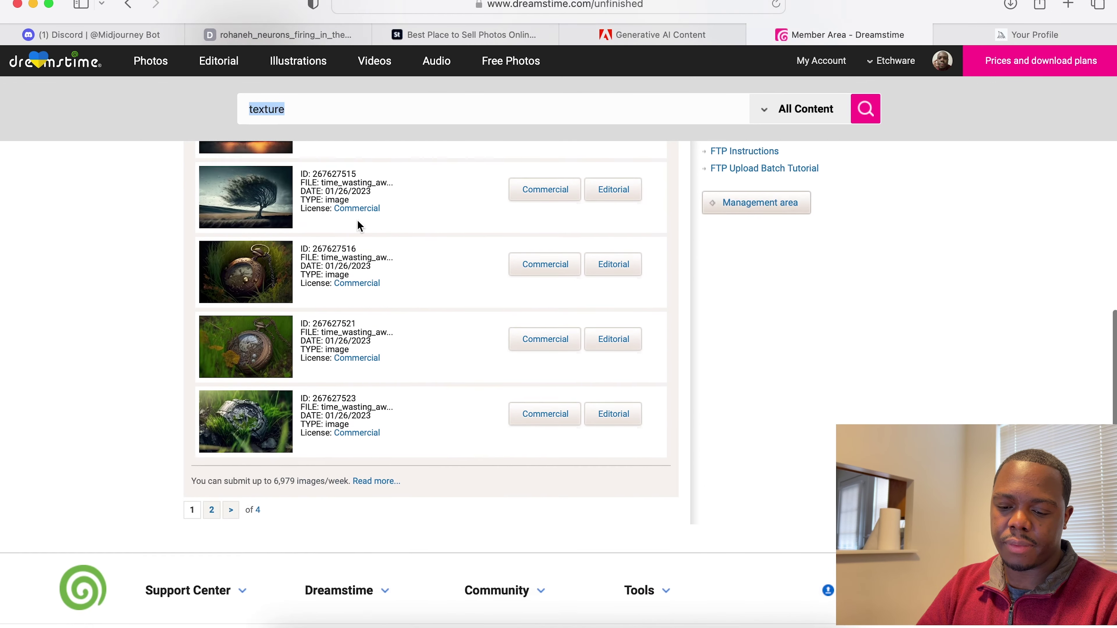
{"action": "left_click", "coordinate": [233, 480]}
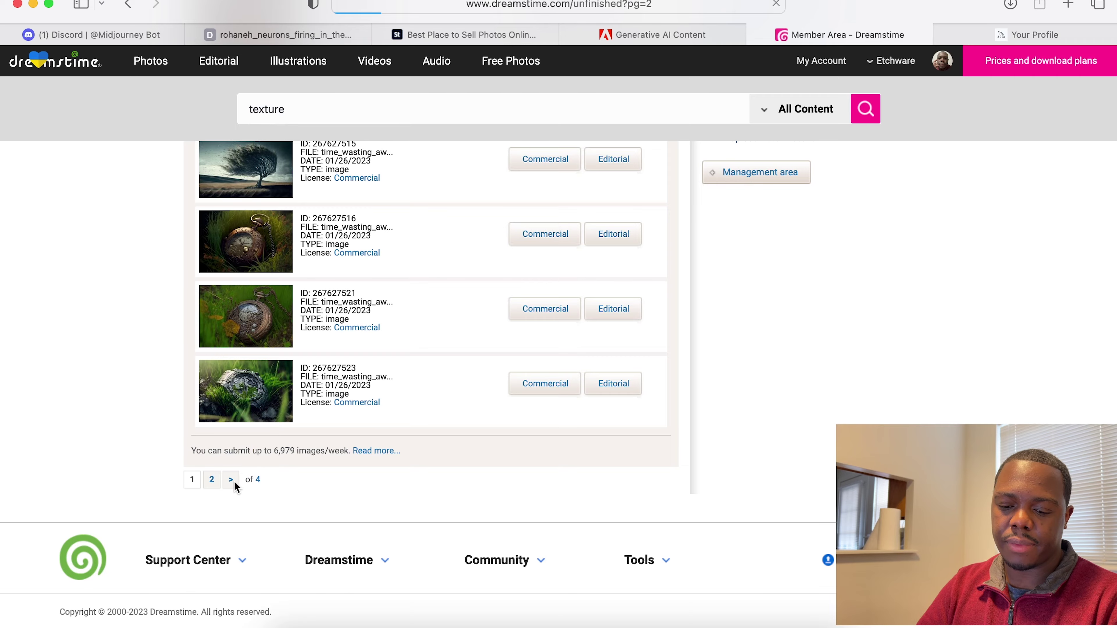
{"action": "scroll", "coordinate": [379, 336], "scroll_direction": "down", "scroll_amount": 15}
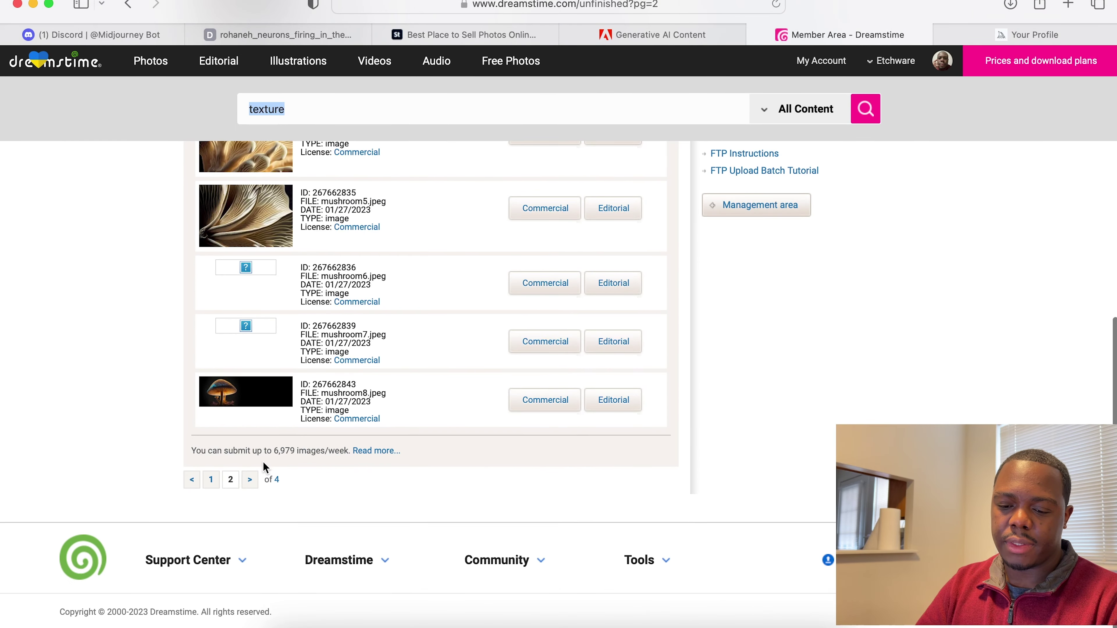
{"action": "left_click", "coordinate": [248, 483]}
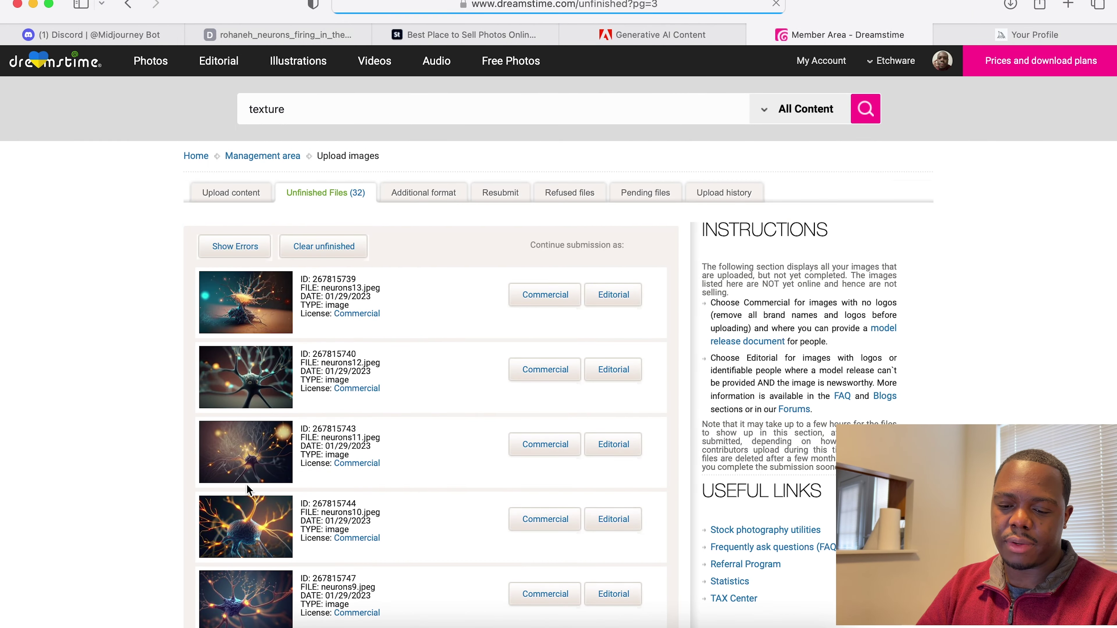
{"action": "scroll", "coordinate": [289, 414], "scroll_direction": "down", "scroll_amount": 15}
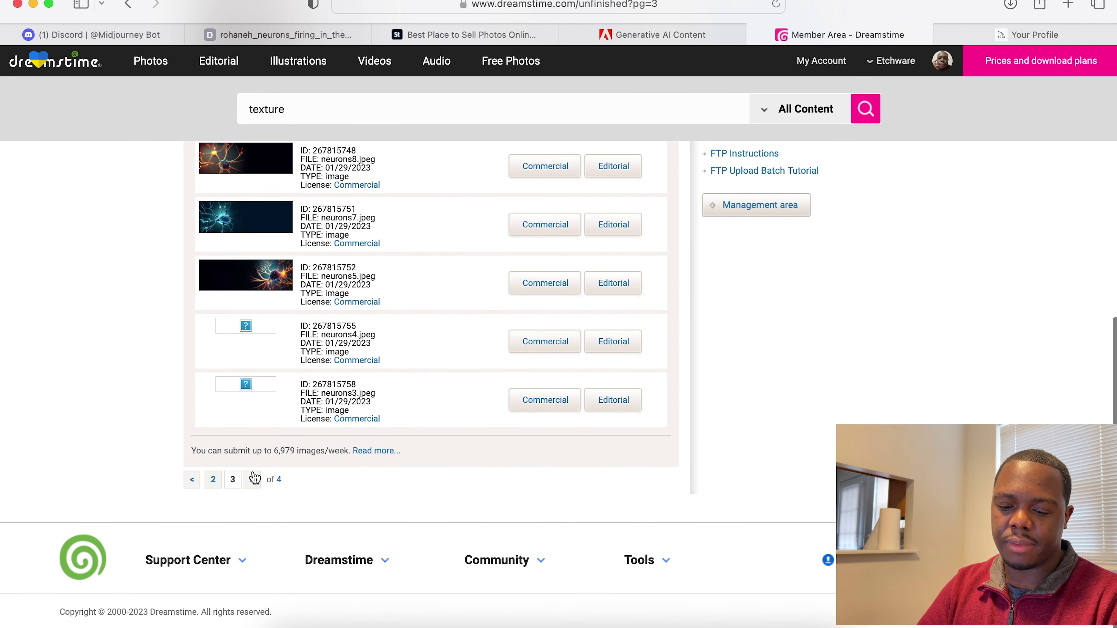
{"action": "left_click", "coordinate": [252, 480]}
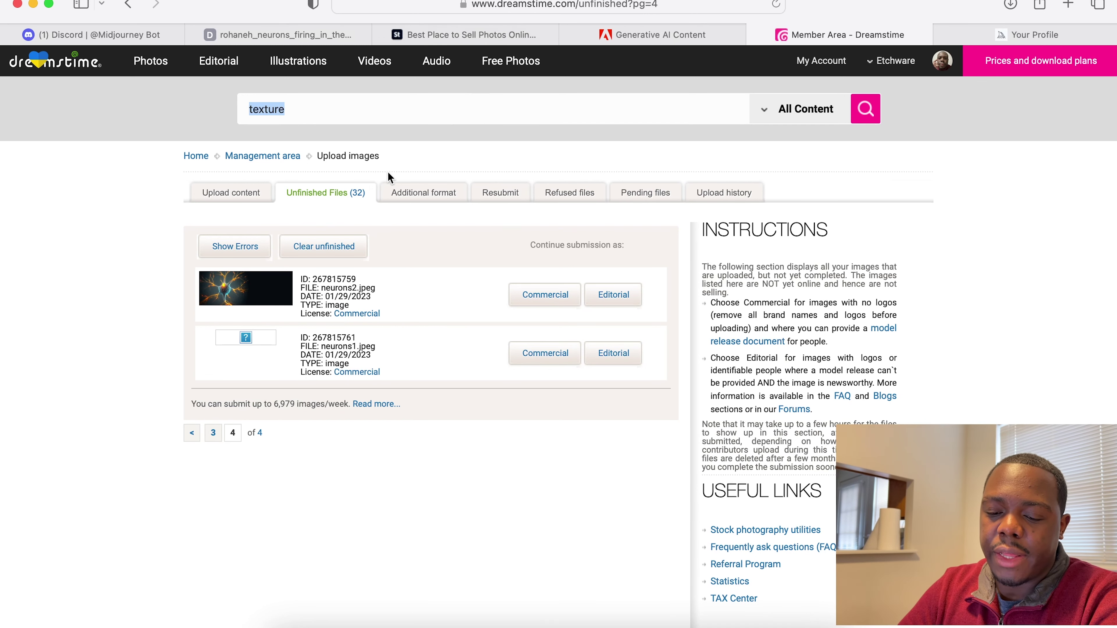
{"action": "left_click", "coordinate": [370, 292]}
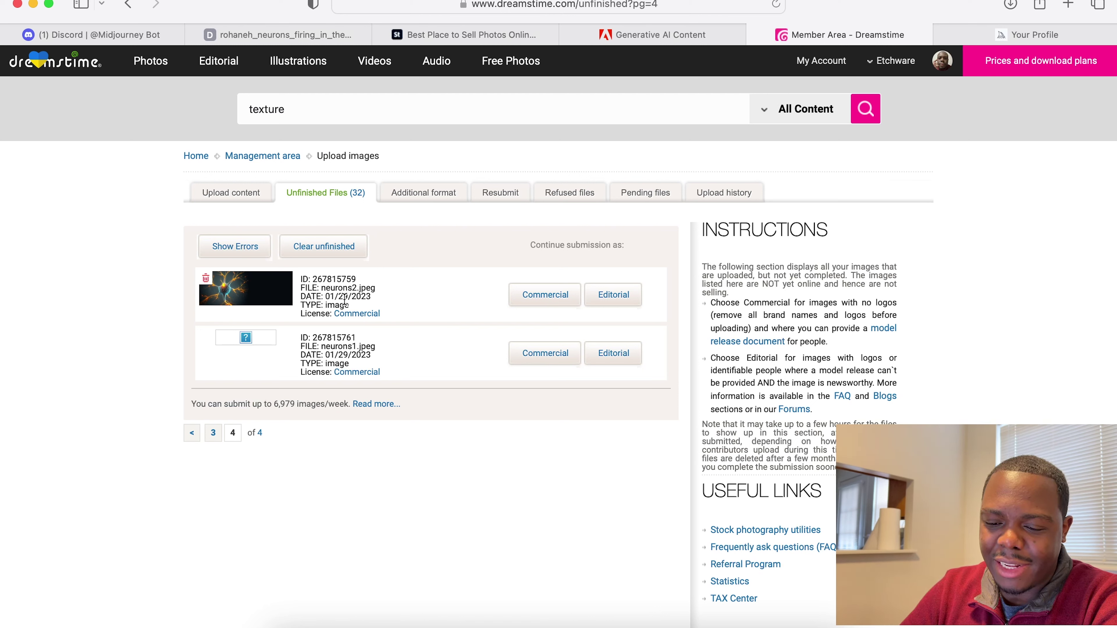
- Return to page 1, page forward to page 3, and submit neurons5 as Commercial
{"action": "left_click", "coordinate": [349, 196]}
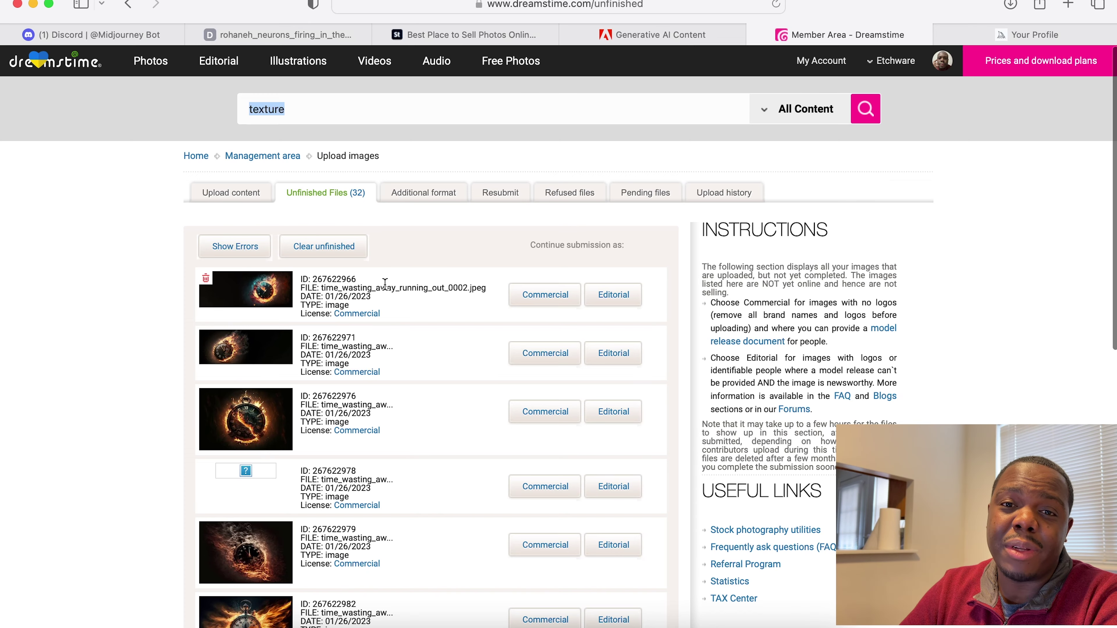
{"action": "scroll", "coordinate": [385, 284], "scroll_direction": "down", "scroll_amount": 10}
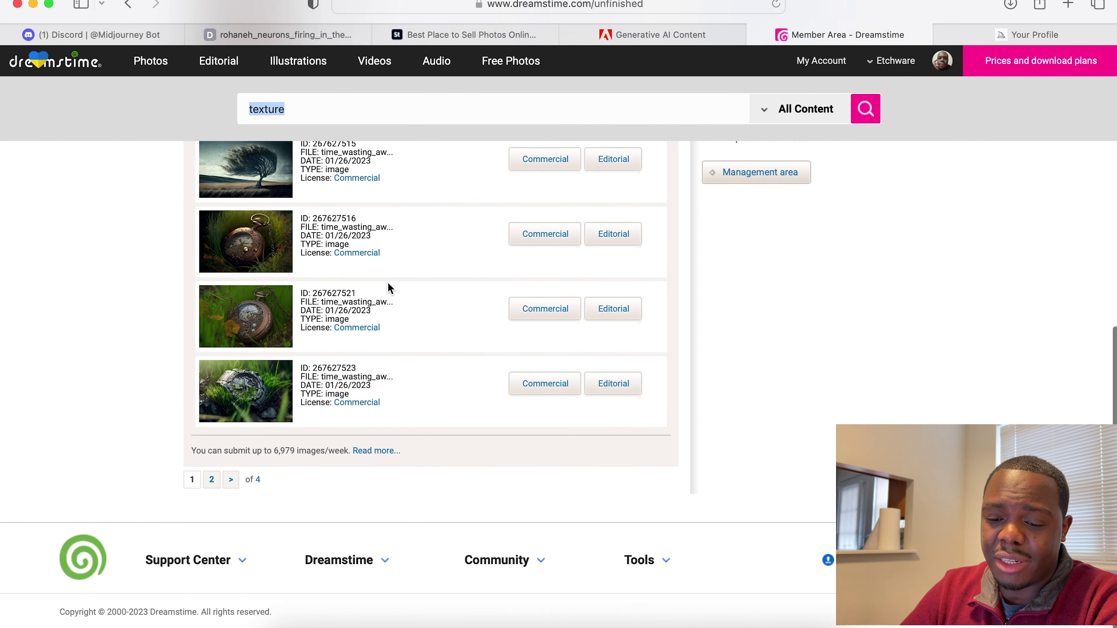
{"action": "scroll", "coordinate": [387, 286], "scroll_direction": "up", "scroll_amount": 2}
{"action": "scroll", "coordinate": [387, 282], "scroll_direction": "up", "scroll_amount": 1}
{"action": "scroll", "coordinate": [387, 282], "scroll_direction": "down", "scroll_amount": 4}
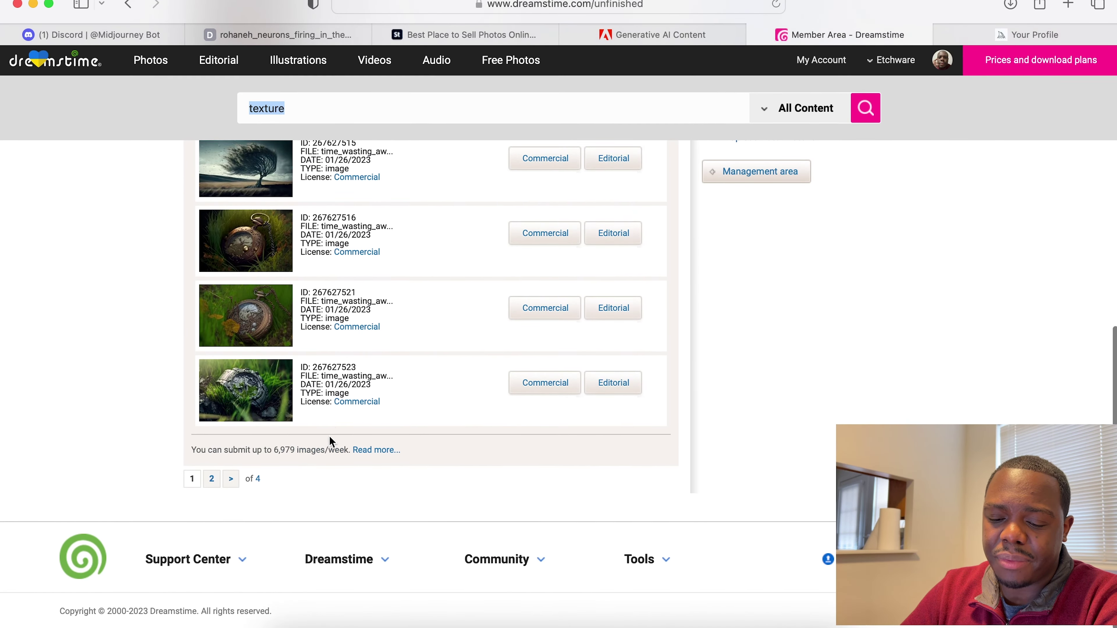
{"action": "left_click", "coordinate": [233, 479]}
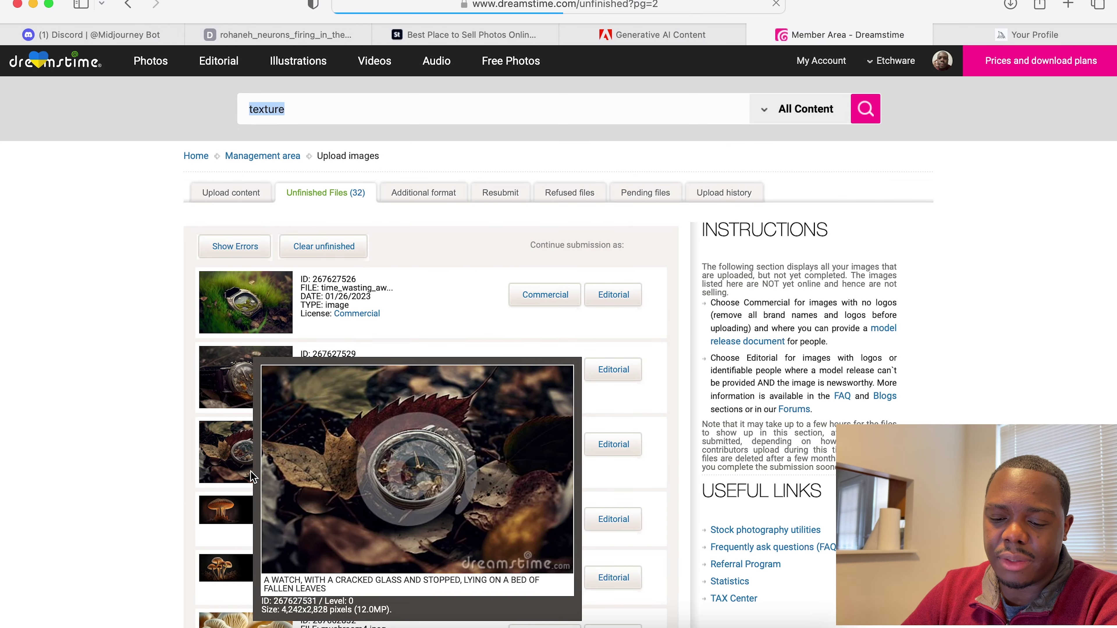
{"action": "scroll", "coordinate": [313, 374], "scroll_direction": "down", "scroll_amount": 5}
{"action": "scroll", "coordinate": [313, 373], "scroll_direction": "down", "scroll_amount": 4}
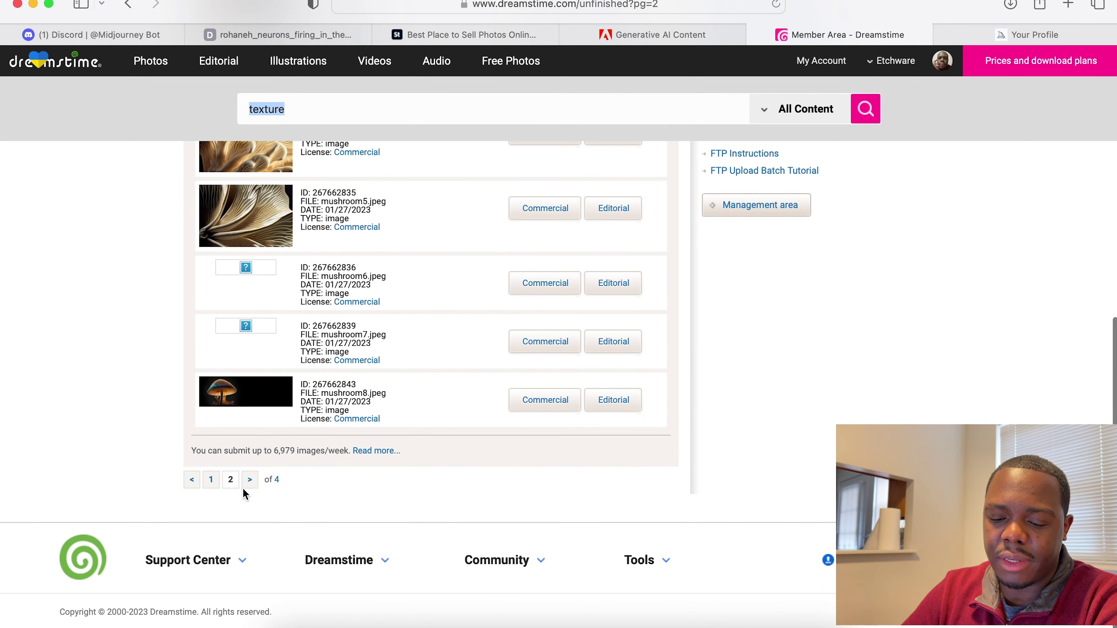
{"action": "left_click", "coordinate": [250, 480]}
{"action": "scroll", "coordinate": [298, 440], "scroll_direction": "down", "scroll_amount": 5}
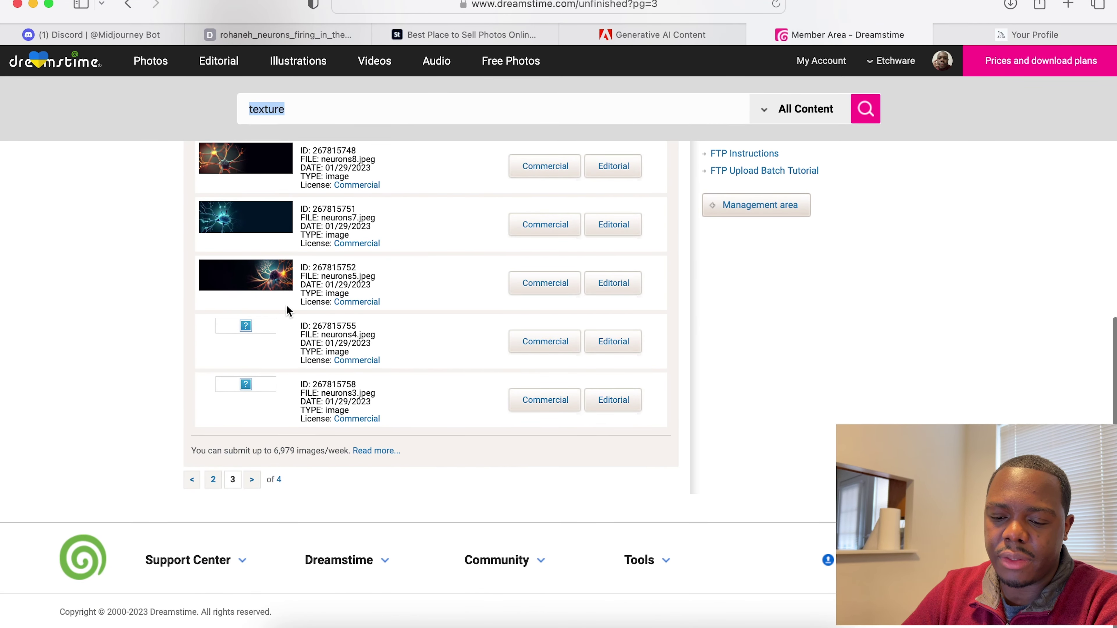
{"action": "left_click", "coordinate": [534, 285]}
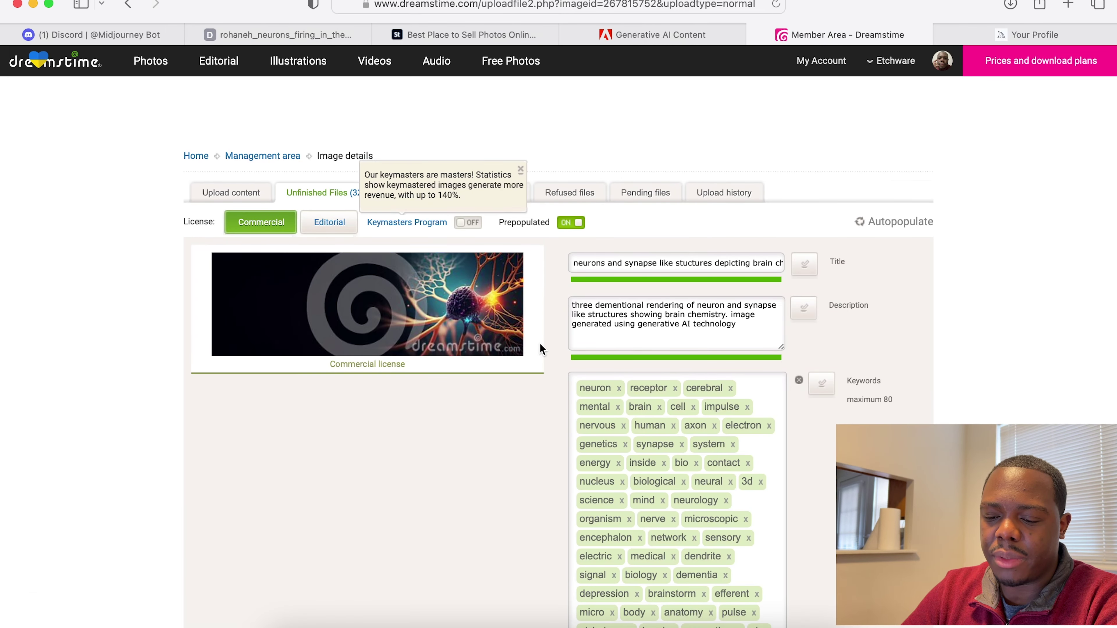
- Set neurons5's second category to Illustrations & Clipart > AI Generated and submit it
{"action": "scroll", "coordinate": [490, 323], "scroll_direction": "down", "scroll_amount": 1}
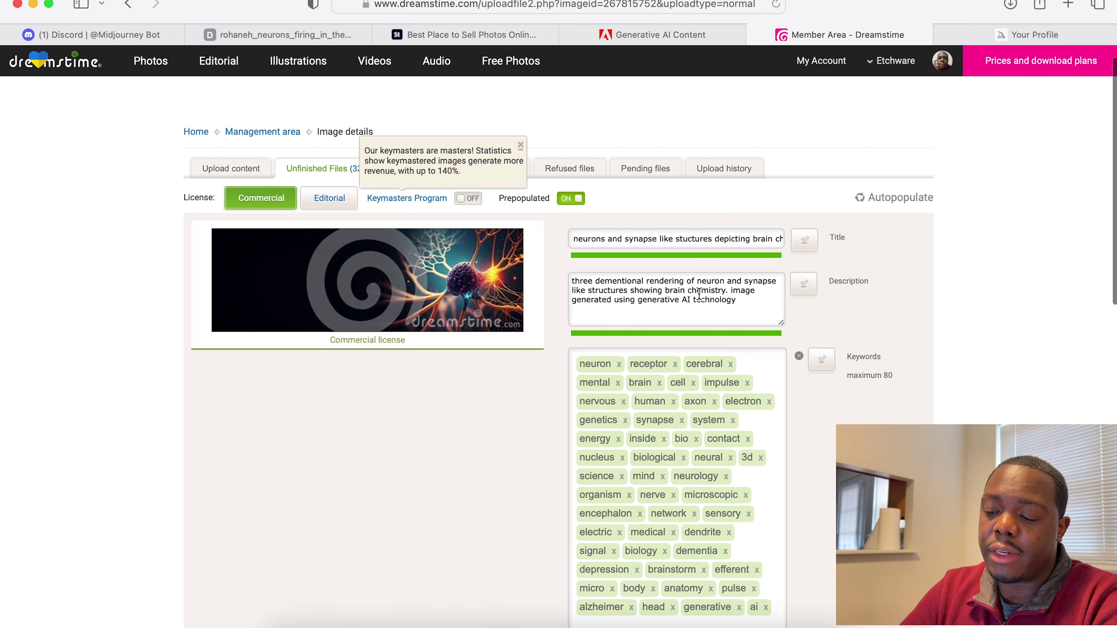
{"action": "scroll", "coordinate": [664, 323], "scroll_direction": "down", "scroll_amount": 3}
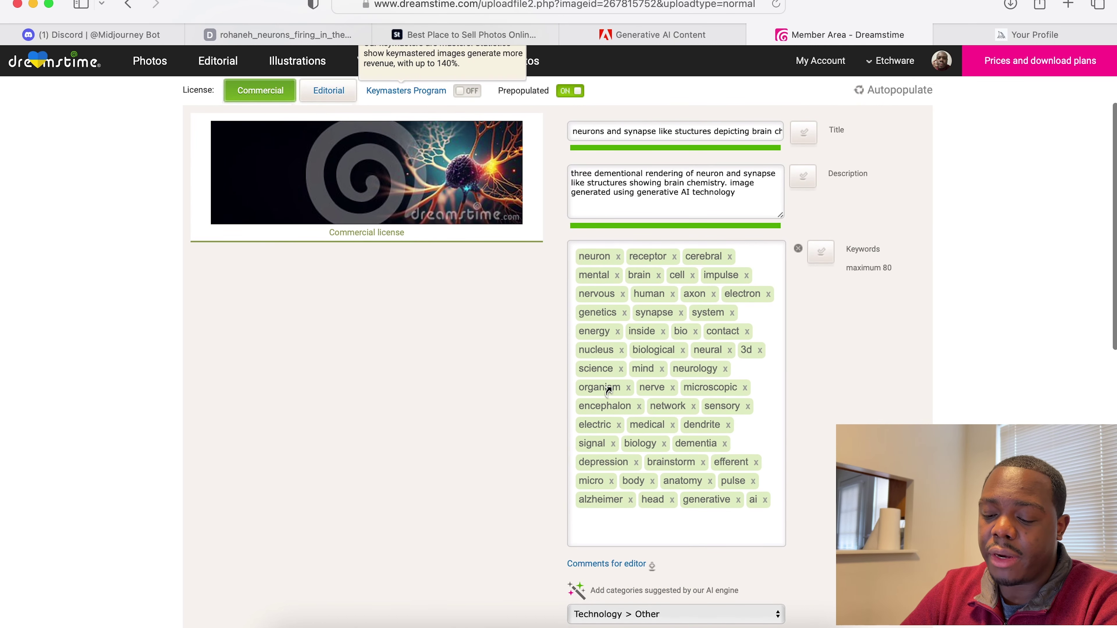
{"action": "scroll", "coordinate": [701, 424], "scroll_direction": "down", "scroll_amount": 2}
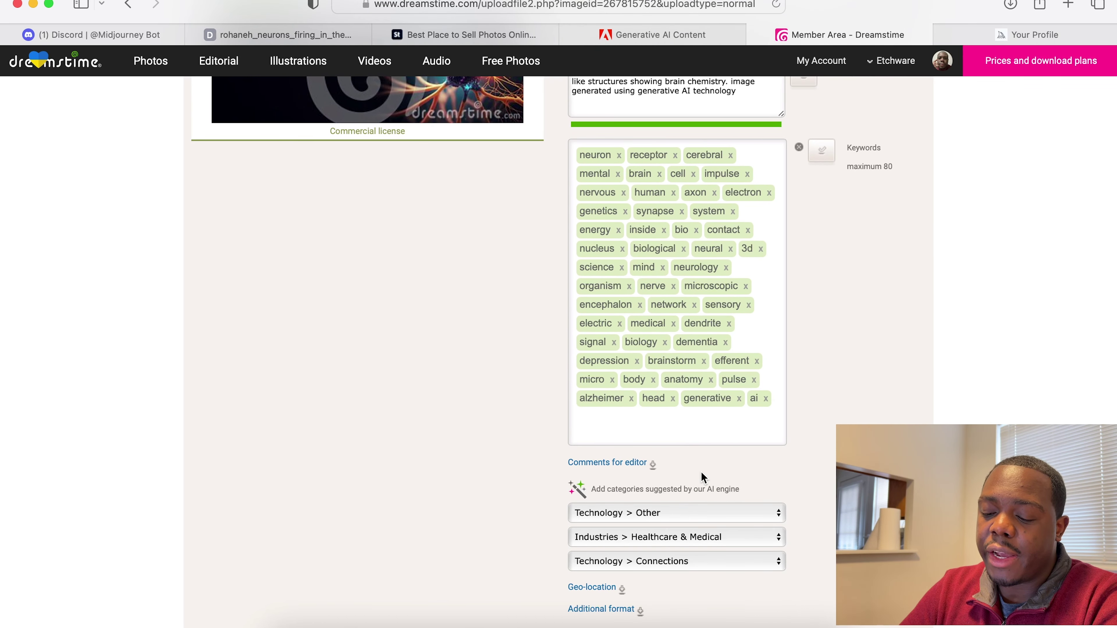
{"action": "scroll", "coordinate": [651, 527], "scroll_direction": "down", "scroll_amount": 1}
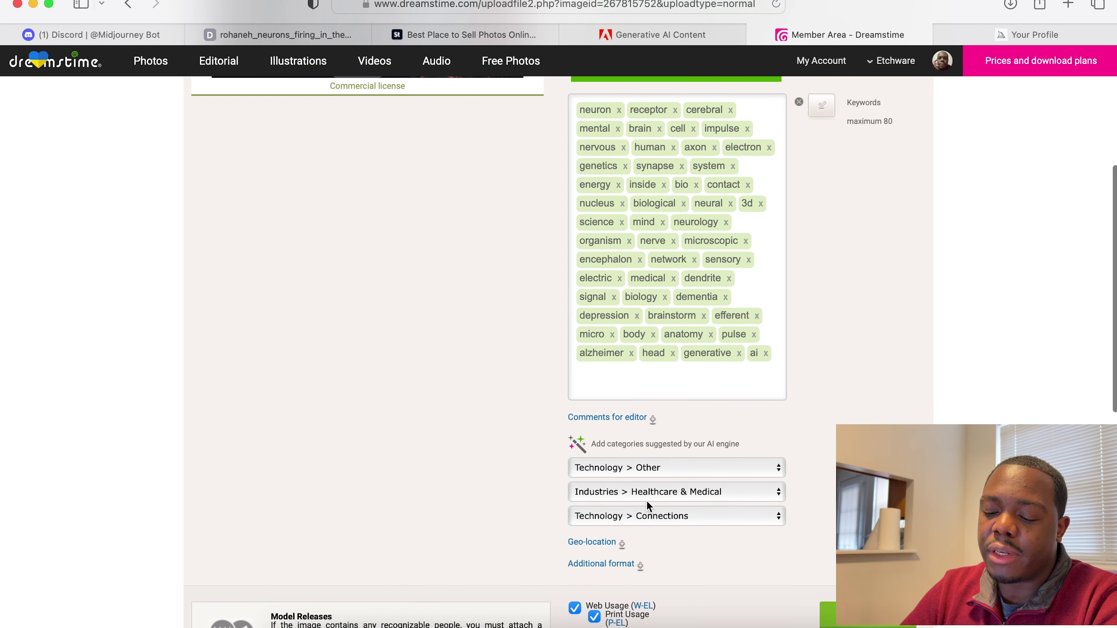
{"action": "left_click", "coordinate": [700, 495]}
{"action": "scroll", "coordinate": [697, 247], "scroll_direction": "down", "scroll_amount": 2}
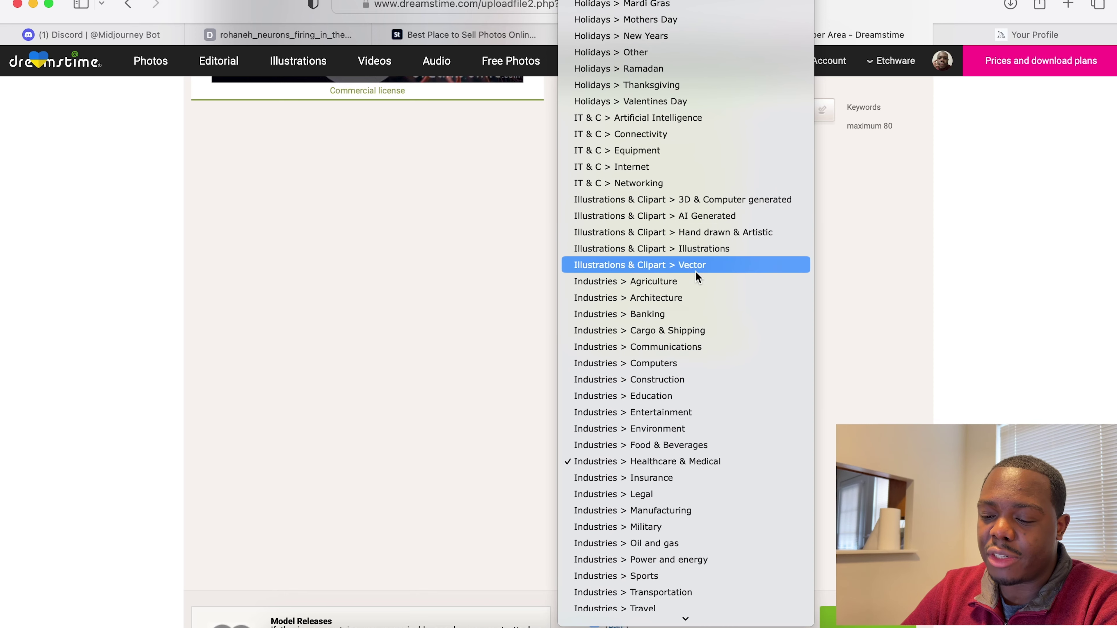
{"action": "left_click", "coordinate": [879, 336]}
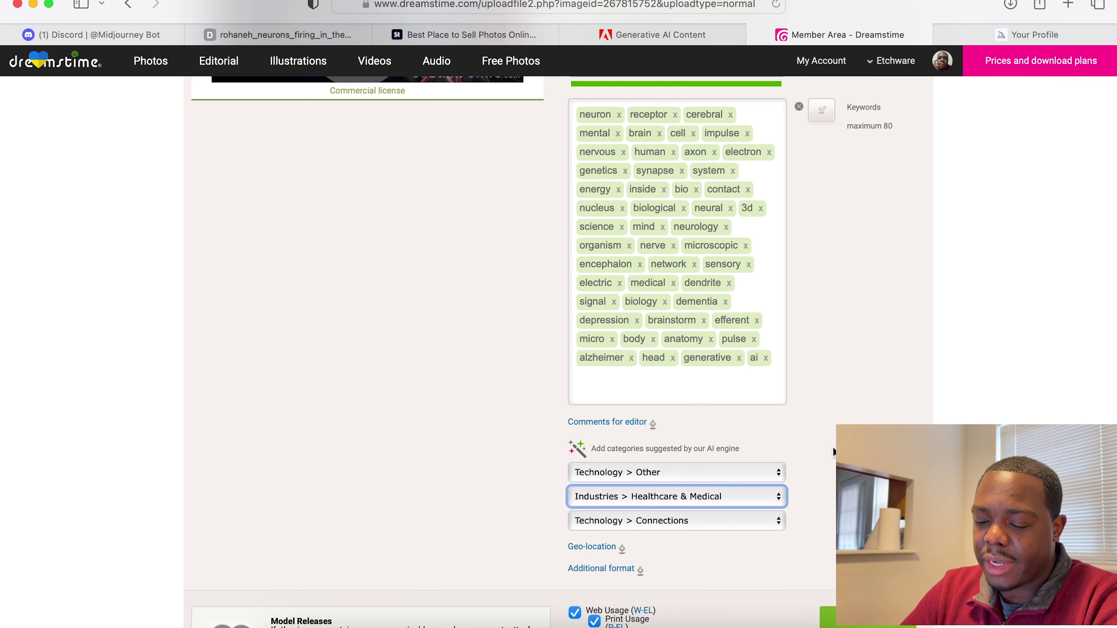
{"action": "left_click", "coordinate": [720, 505]}
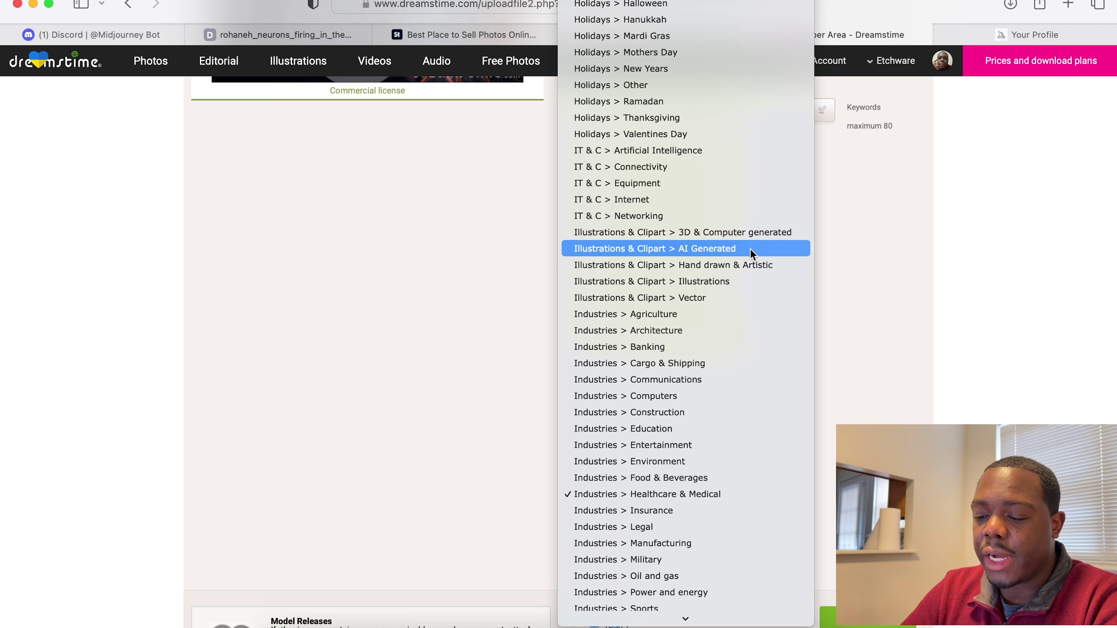
{"action": "key", "text": "Escape"}
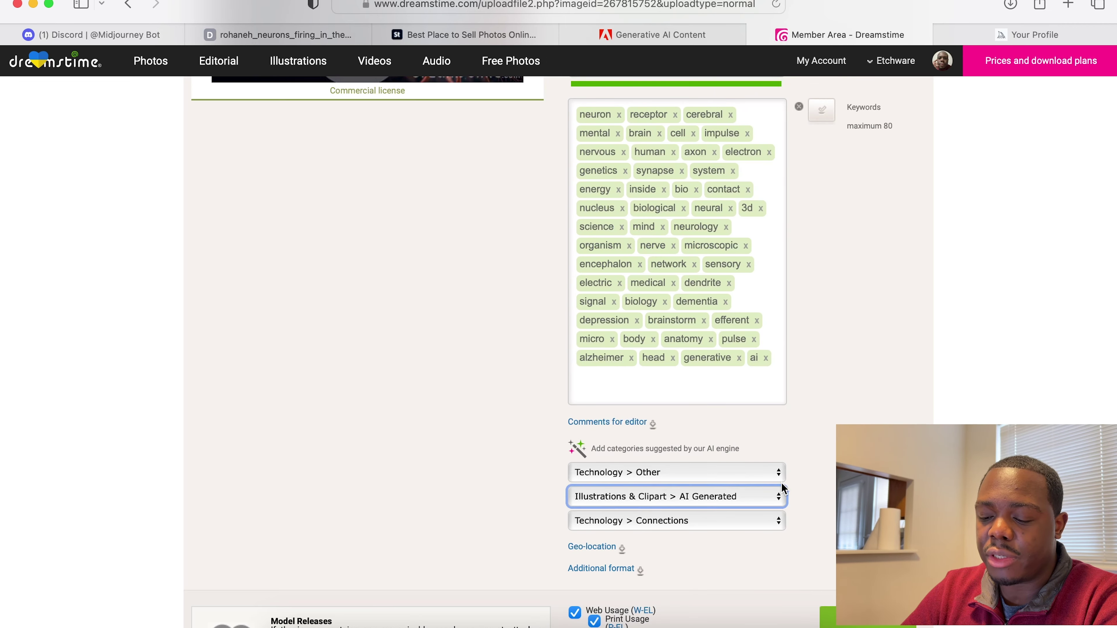
{"action": "scroll", "coordinate": [727, 255], "scroll_direction": "down", "scroll_amount": 5}
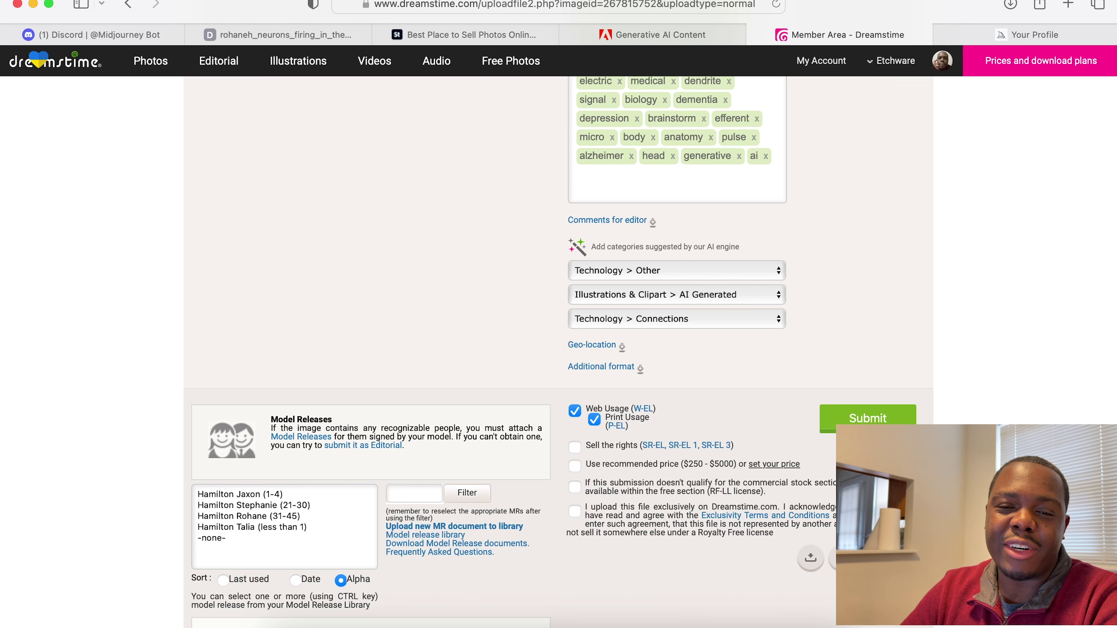
{"action": "left_click", "coordinate": [885, 419]}
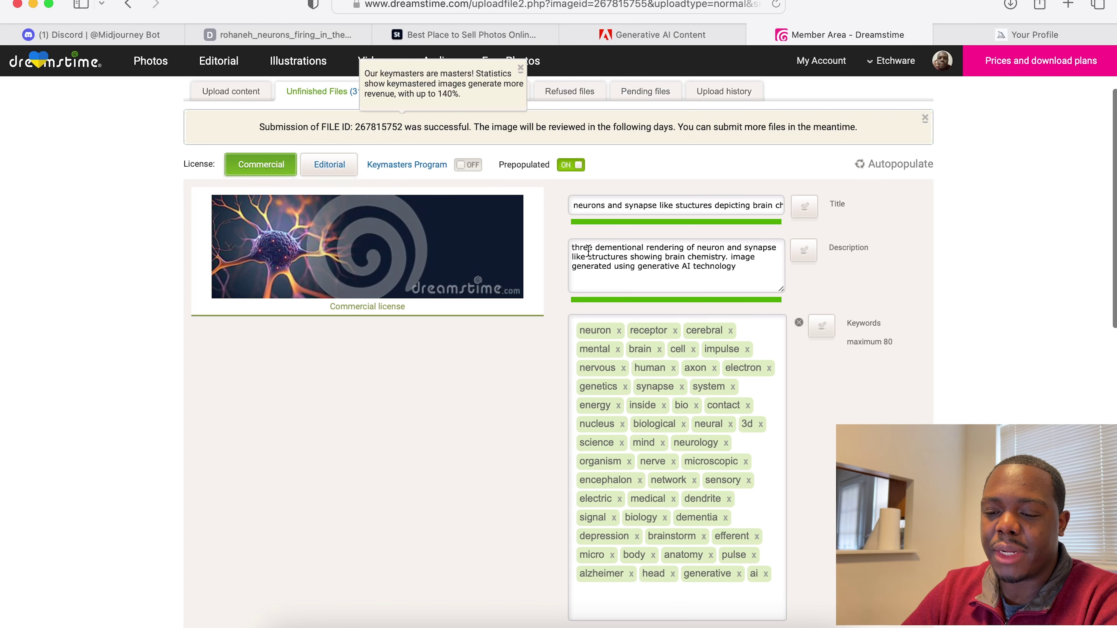
- Dismiss the Keymasters tip and check neurons5 in the Pending files list
{"action": "scroll", "coordinate": [531, 230], "scroll_direction": "up", "scroll_amount": 3}
{"action": "left_click", "coordinate": [520, 172]}
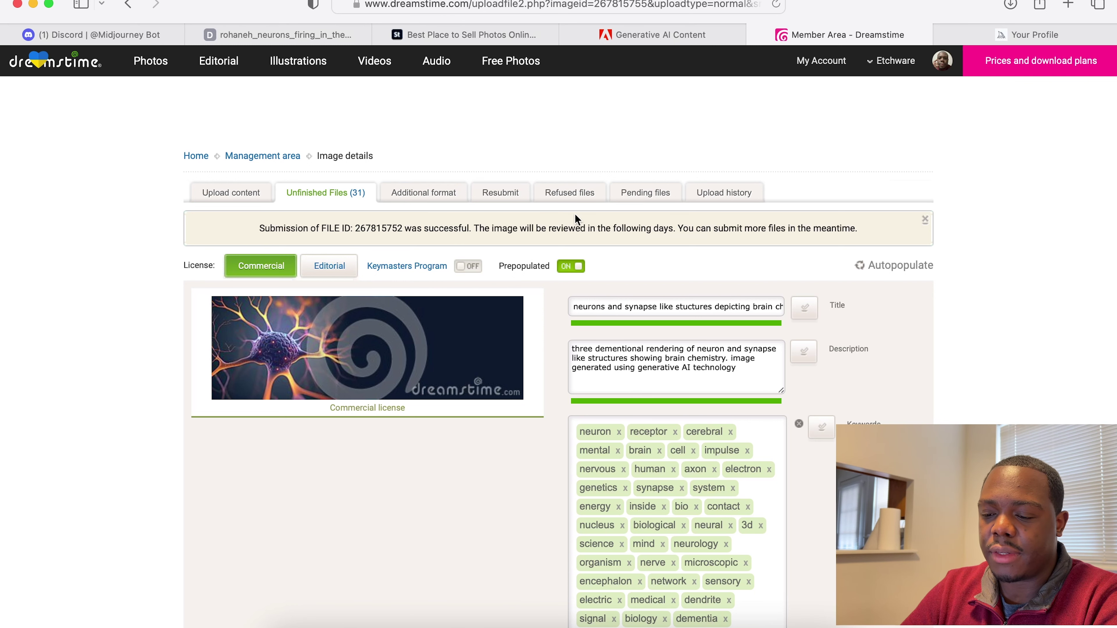
{"action": "left_click", "coordinate": [640, 194]}
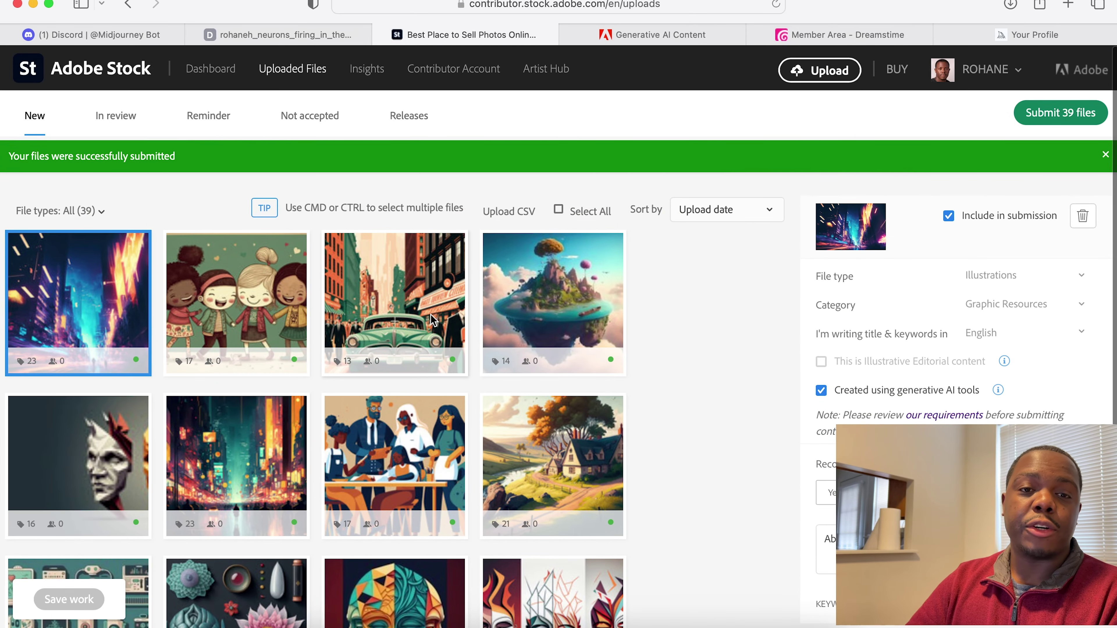
{"action": "mouse_move", "coordinate": [432, 320]}
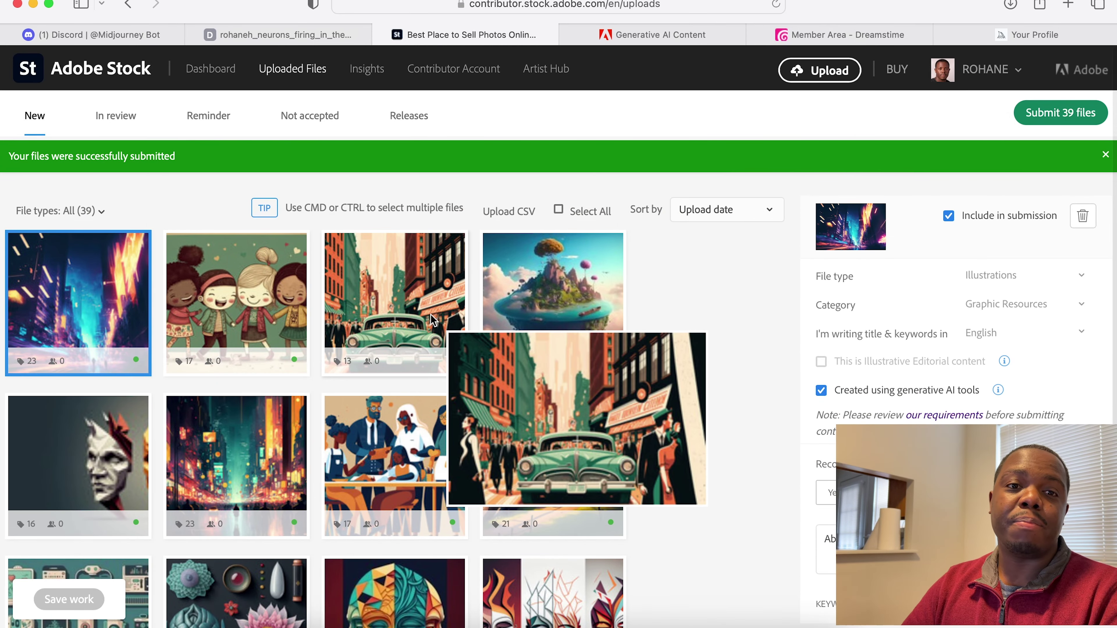